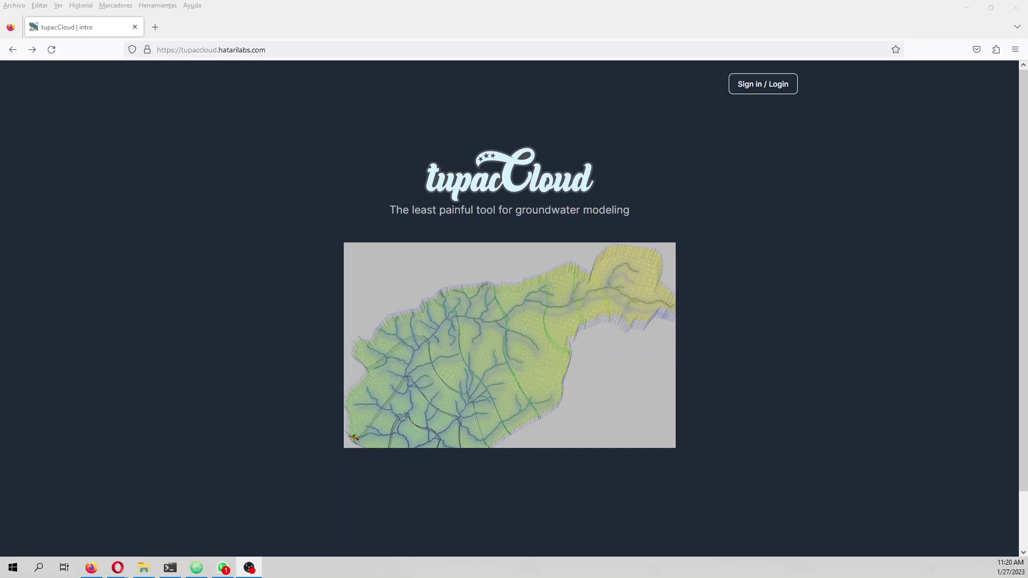
- Go from the tupacCloud landing page to the Hatarilabs Apps account sign-in page
{"action": "key", "text": "alt+Tab"}
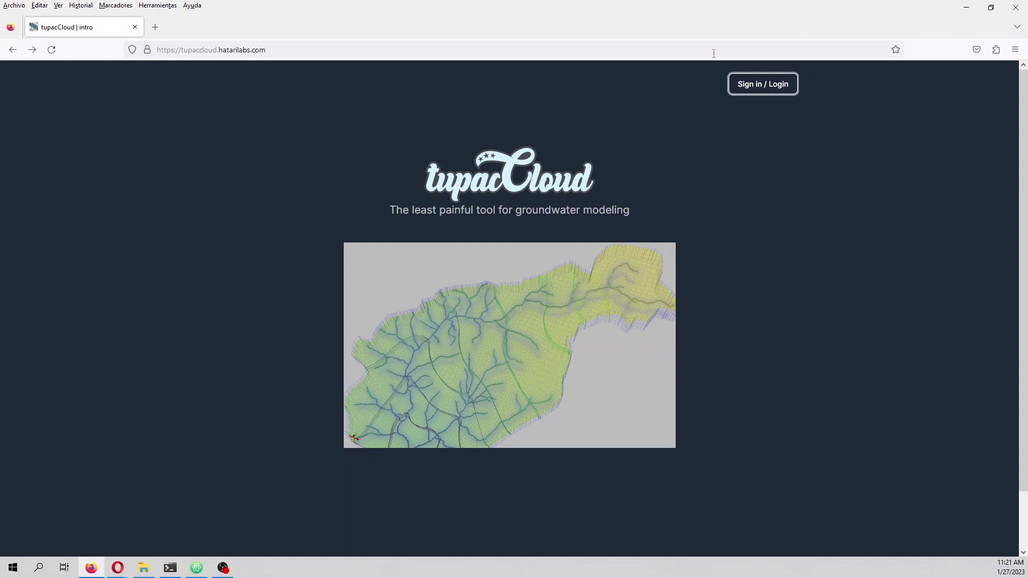
{"action": "left_click", "coordinate": [746, 91]}
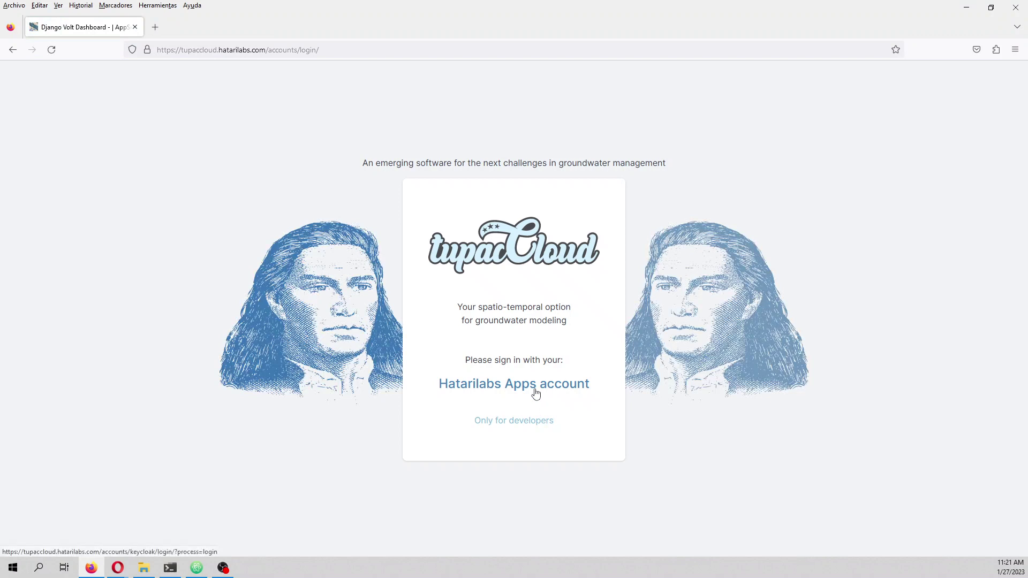
{"action": "left_click", "coordinate": [527, 385]}
- Sign in with the Hatarilabs account e-mail and password, declining the browser's offer to save the login
{"action": "left_click", "coordinate": [503, 383]}
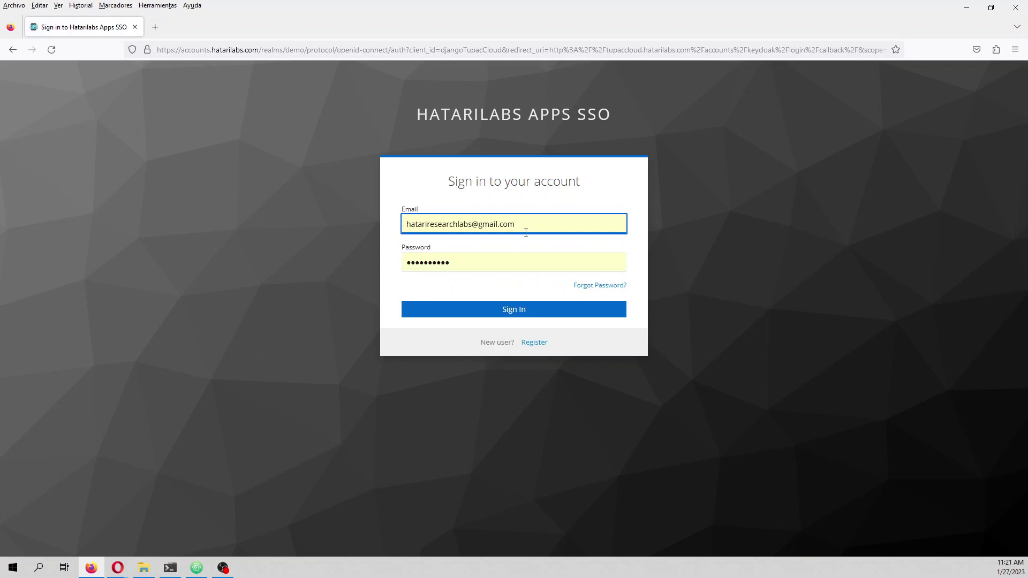
{"action": "triple_click", "coordinate": [526, 233]}
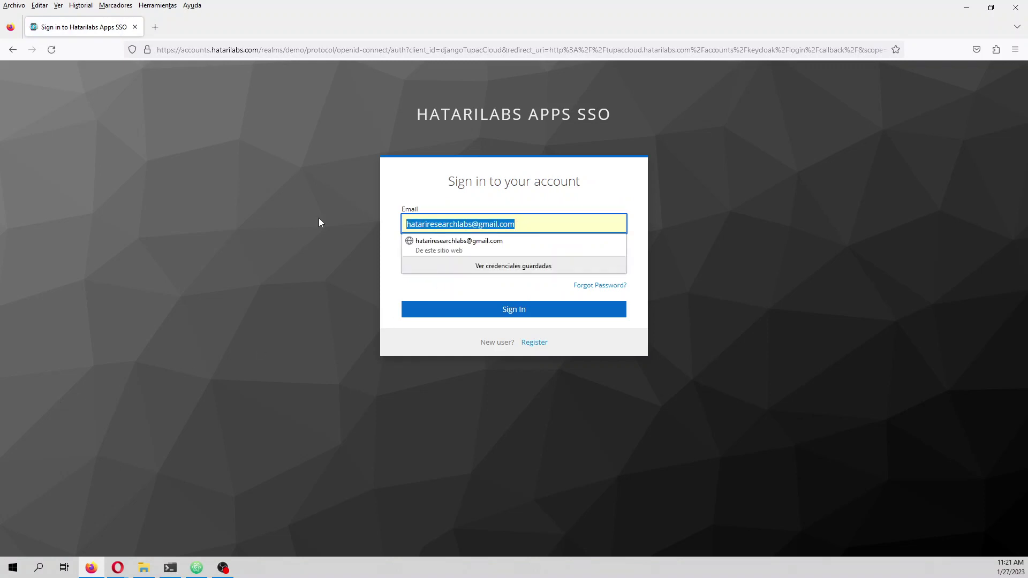
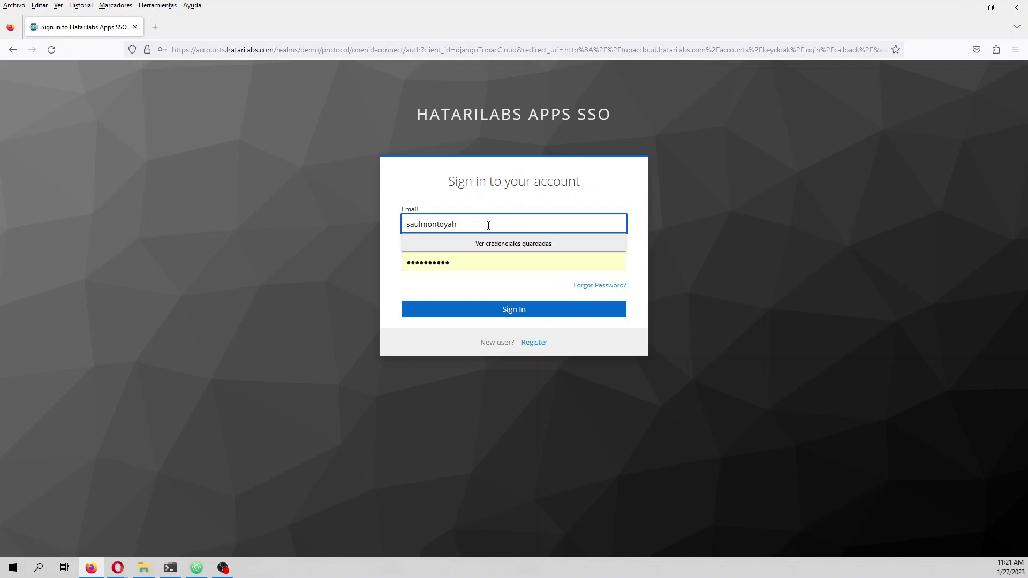
{"action": "key", "text": "Tab"}
{"action": "type", "text": "•••••••••••"}
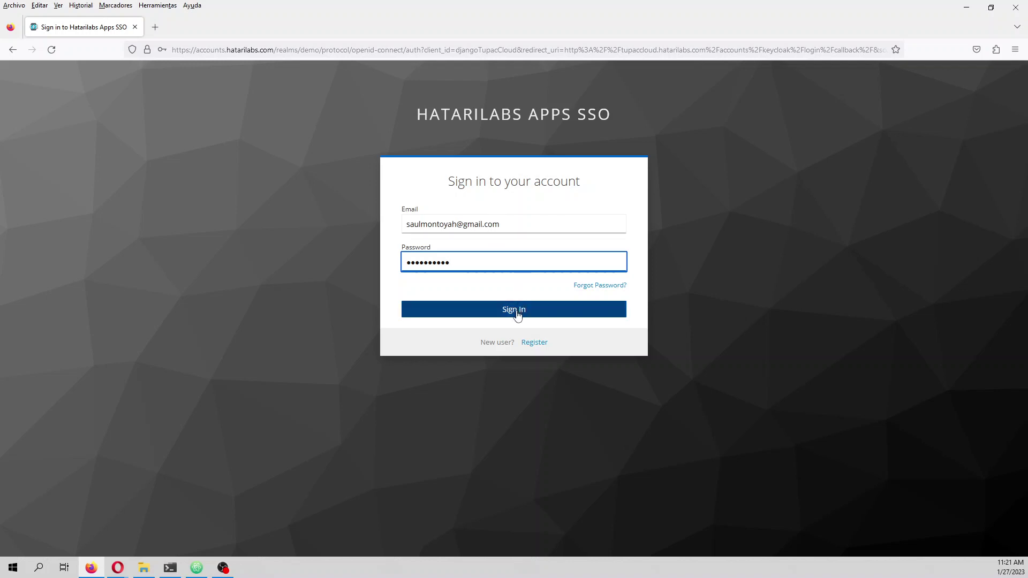
{"action": "left_click", "coordinate": [516, 311]}
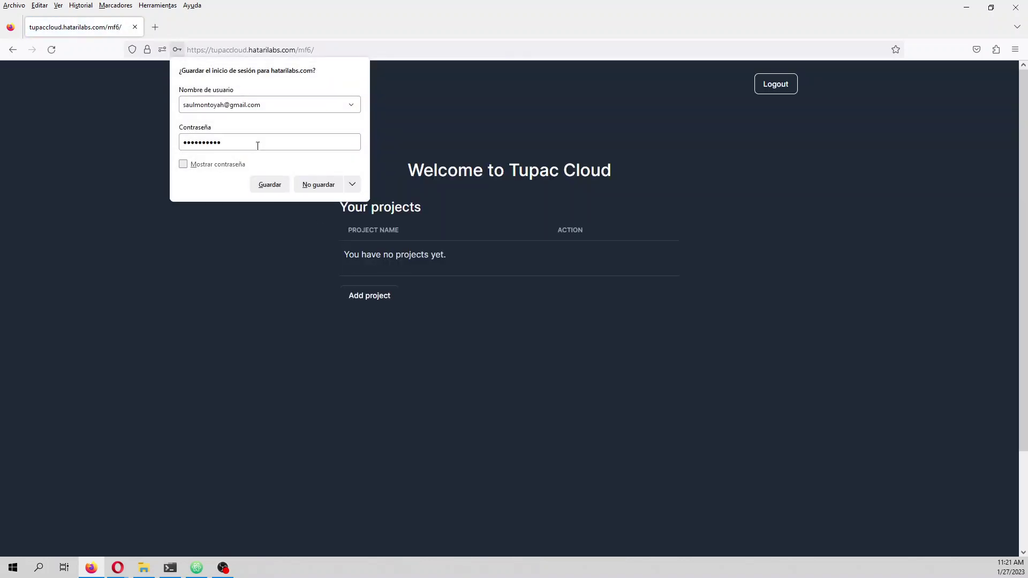
{"action": "left_click", "coordinate": [312, 186]}
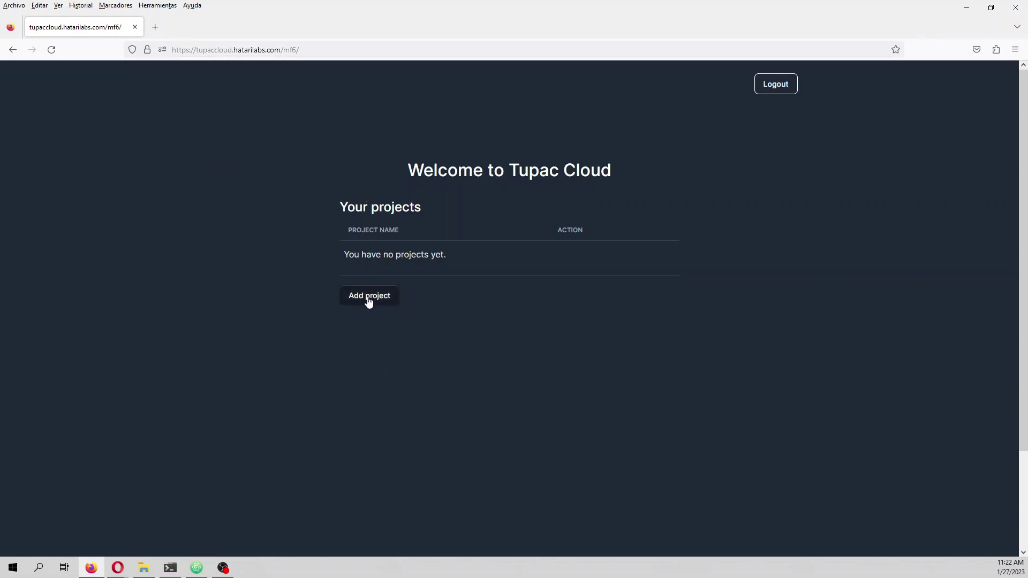
- Add a project named riverInteraction described as 'Example of river aquifer interaction'
{"action": "left_click", "coordinate": [369, 300]}
{"action": "left_click", "coordinate": [377, 217]}
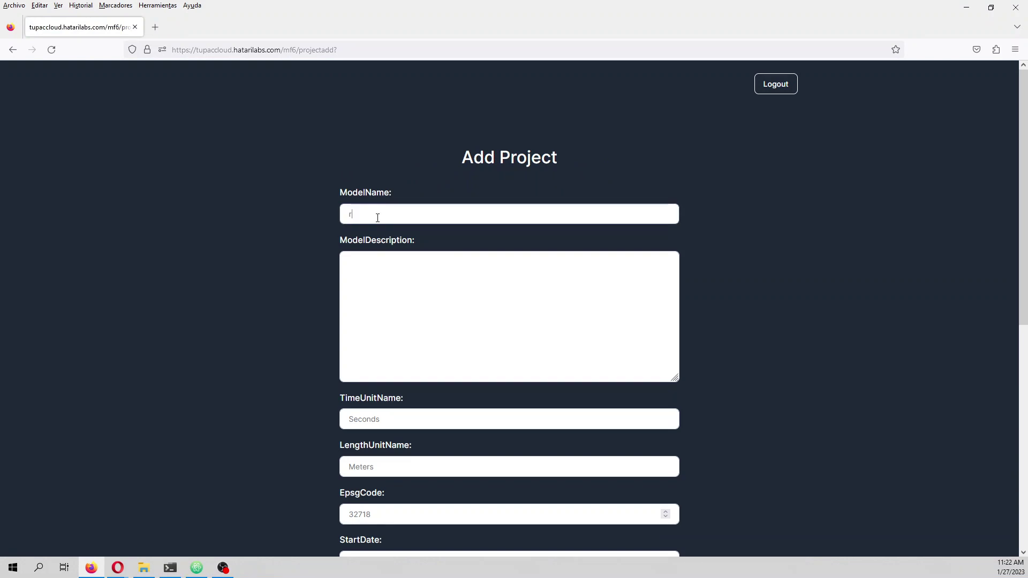
{"action": "key", "text": "BackSpace"}
{"action": "type", "text": "riverInteraction"}
{"action": "left_click", "coordinate": [375, 271]}
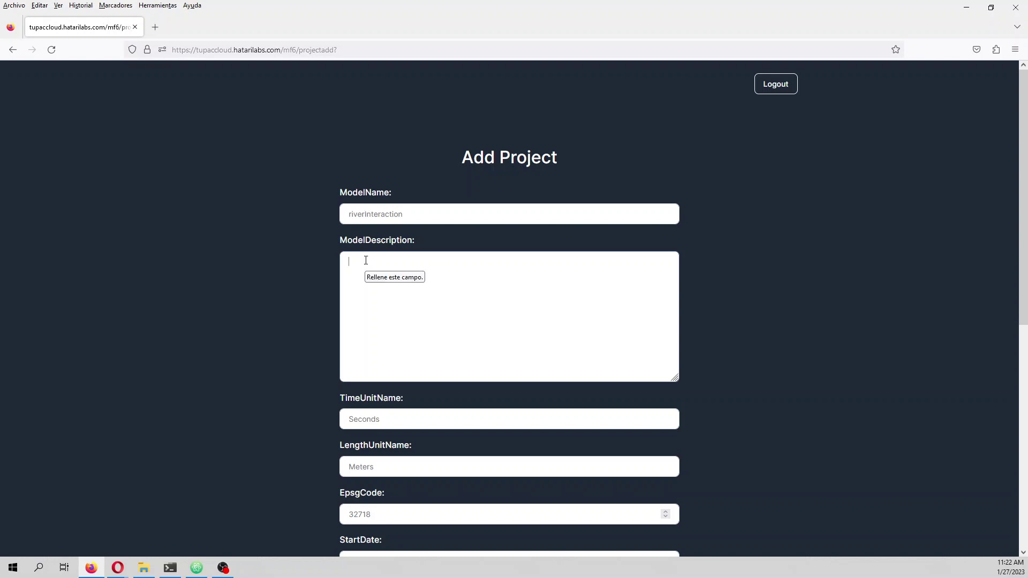
{"action": "type", "text": "Example of river aquifer interaction"}
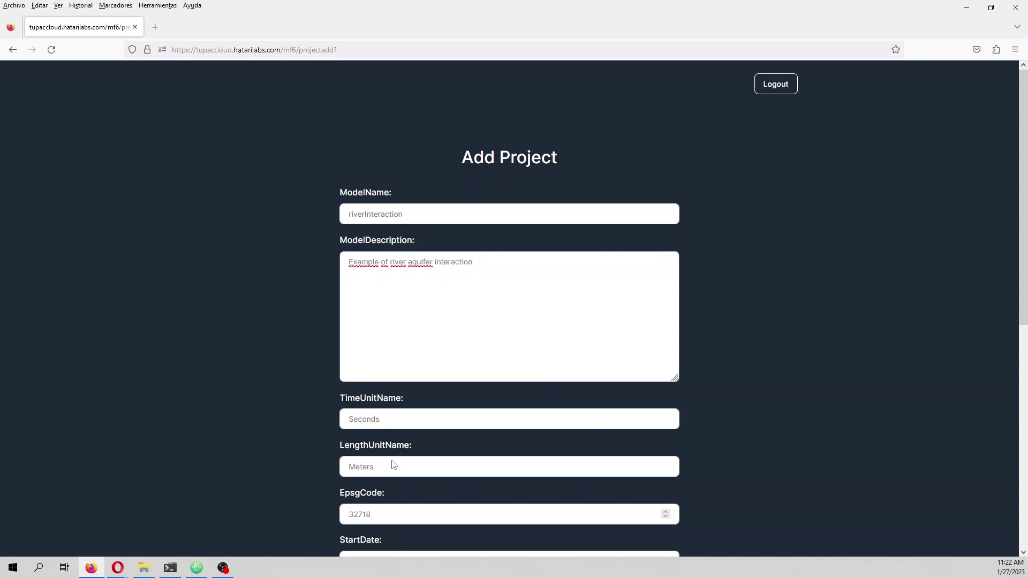
- Correct the start date year and save the new project
{"action": "scroll", "coordinate": [421, 479], "scroll_direction": "down", "scroll_amount": 2}
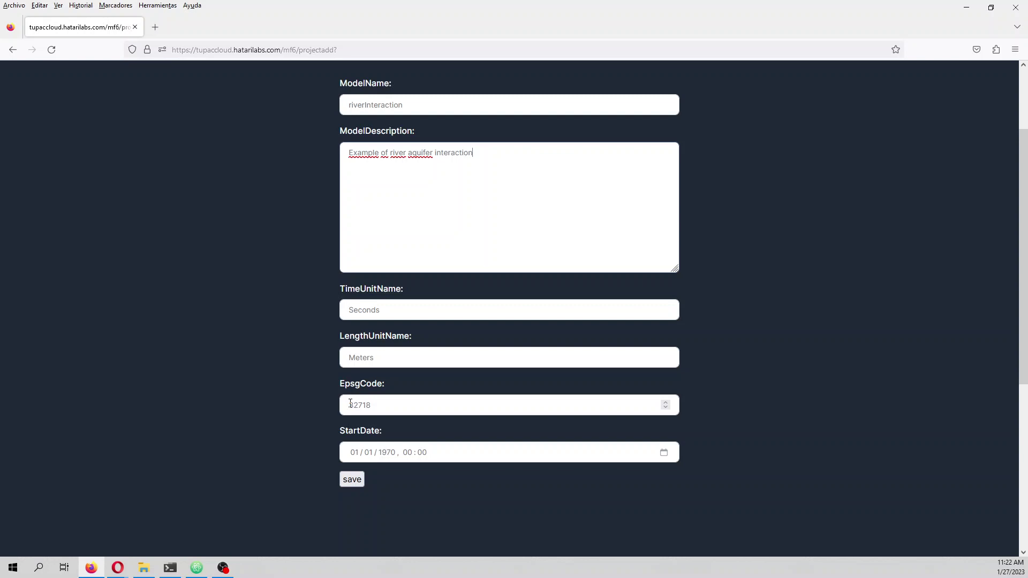
{"action": "left_click", "coordinate": [385, 454]}
{"action": "type", "text": "2001"}
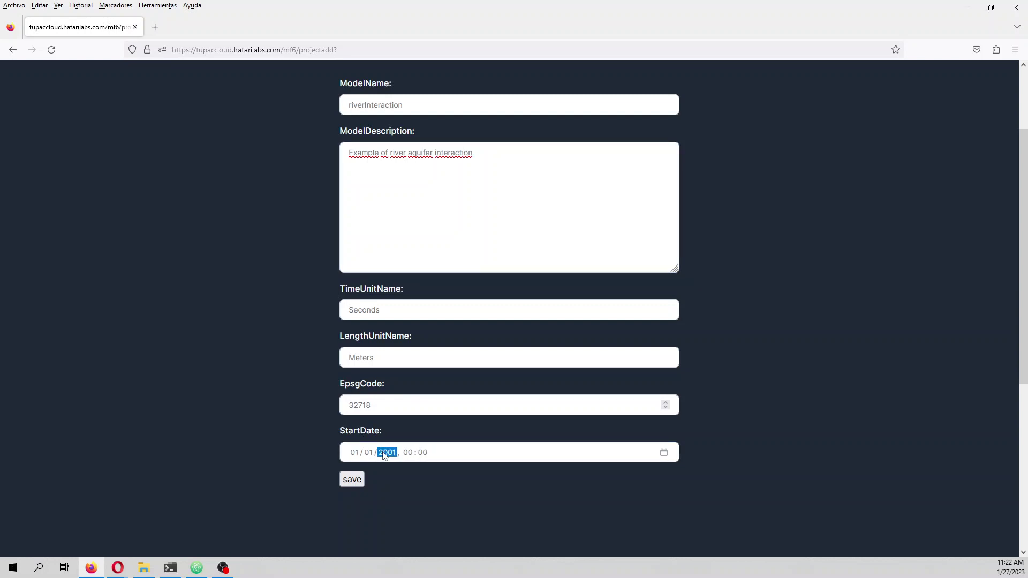
{"action": "key", "text": "BackSpace"}
{"action": "type", "text": "42004"}
{"action": "key", "text": "Tab"}
{"action": "left_click", "coordinate": [393, 454]}
{"action": "key", "text": "BackSpace"}
{"action": "key", "text": "BackSpace"}
{"action": "key", "text": "BackSpace"}
{"action": "key", "text": "BackSpace"}
{"action": "key", "text": "BackSpace"}
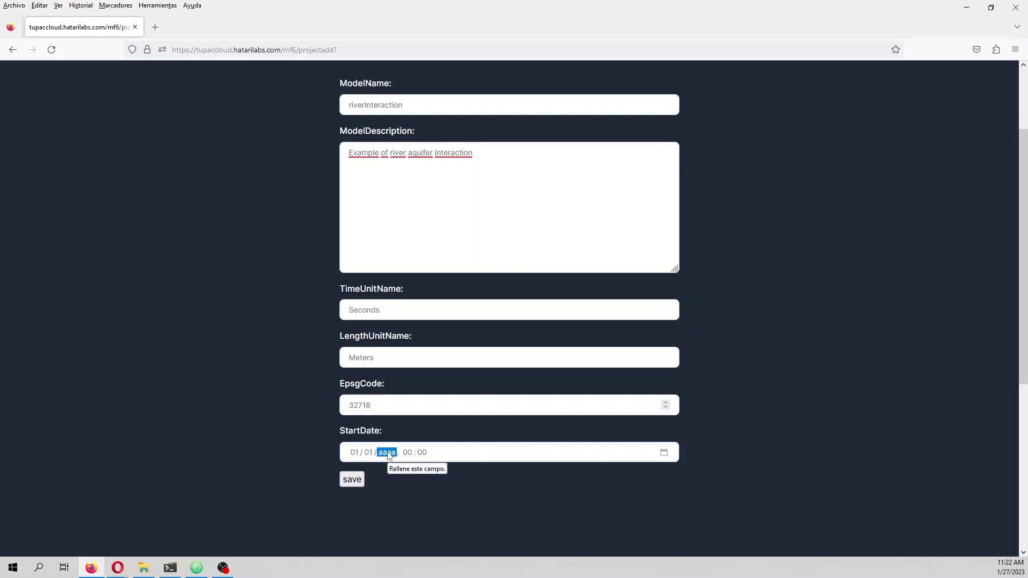
{"action": "type", "text": "2004"}
{"action": "left_click", "coordinate": [352, 479]}
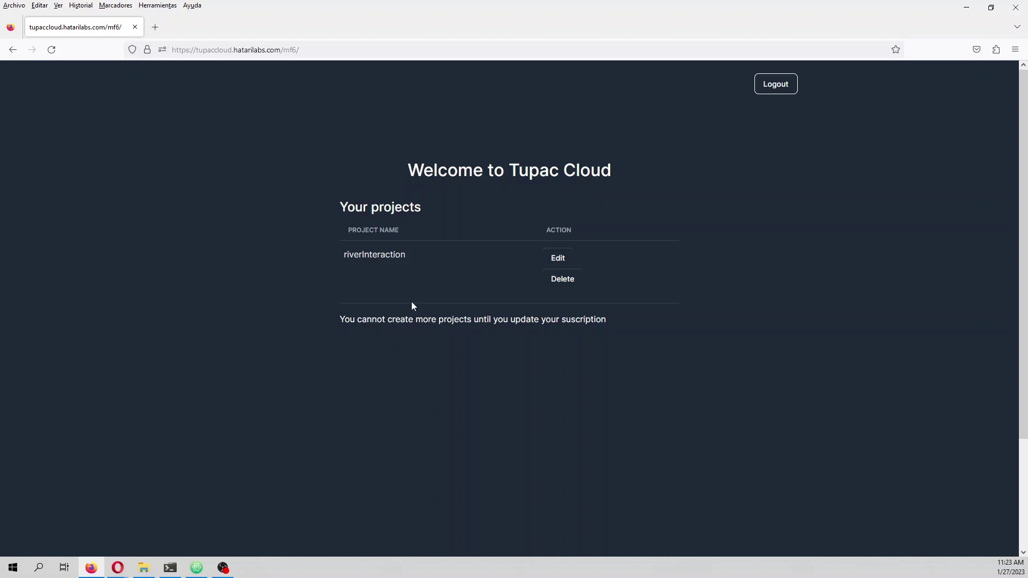
- Open riverInteraction for editing from the projects list
{"action": "left_click", "coordinate": [558, 260]}
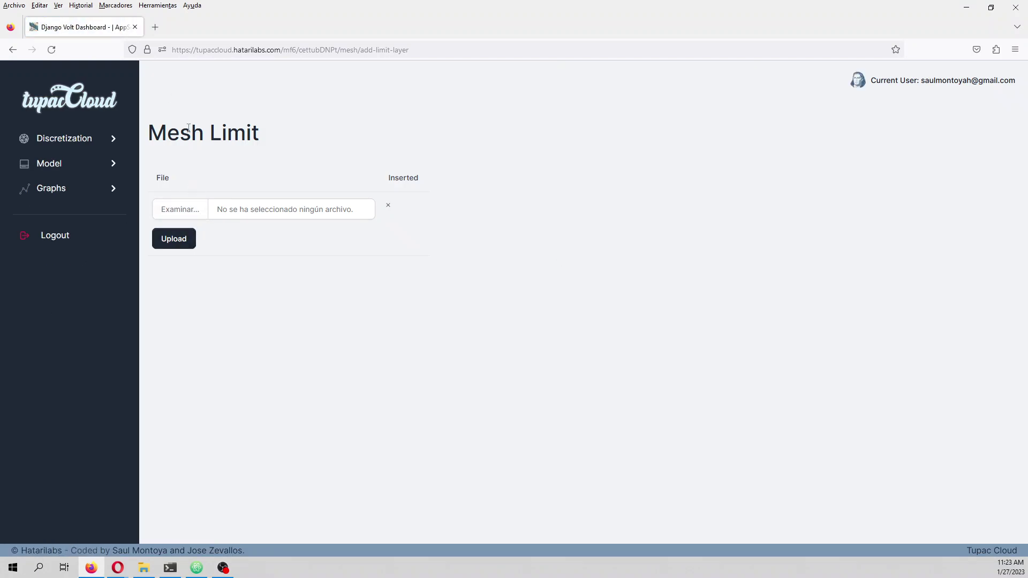
- Upload model_limit.zip from Documents > riverAquiferInteraction_v2 > Shp as the mesh limit
{"action": "left_click", "coordinate": [183, 239]}
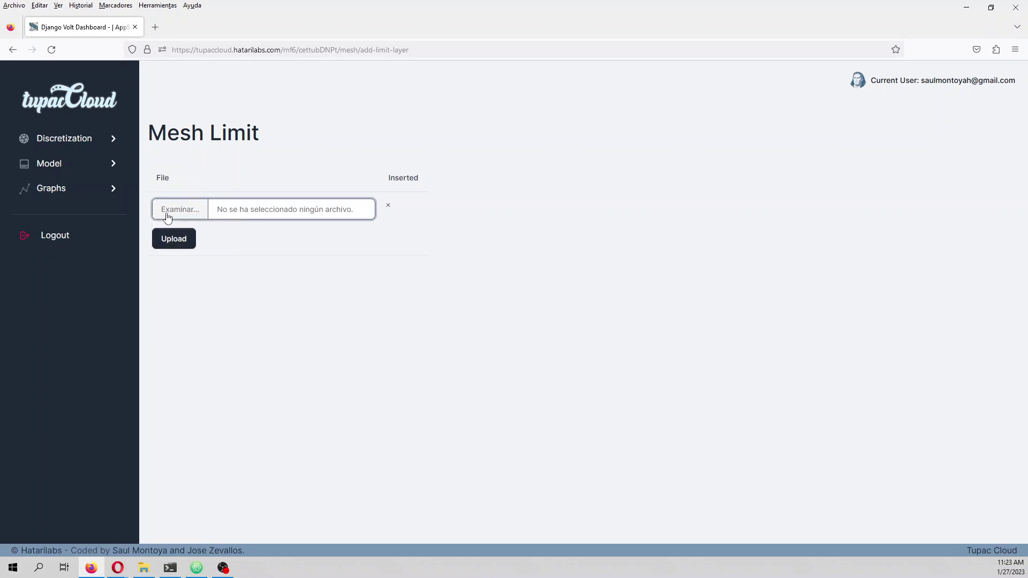
{"action": "left_click", "coordinate": [190, 214]}
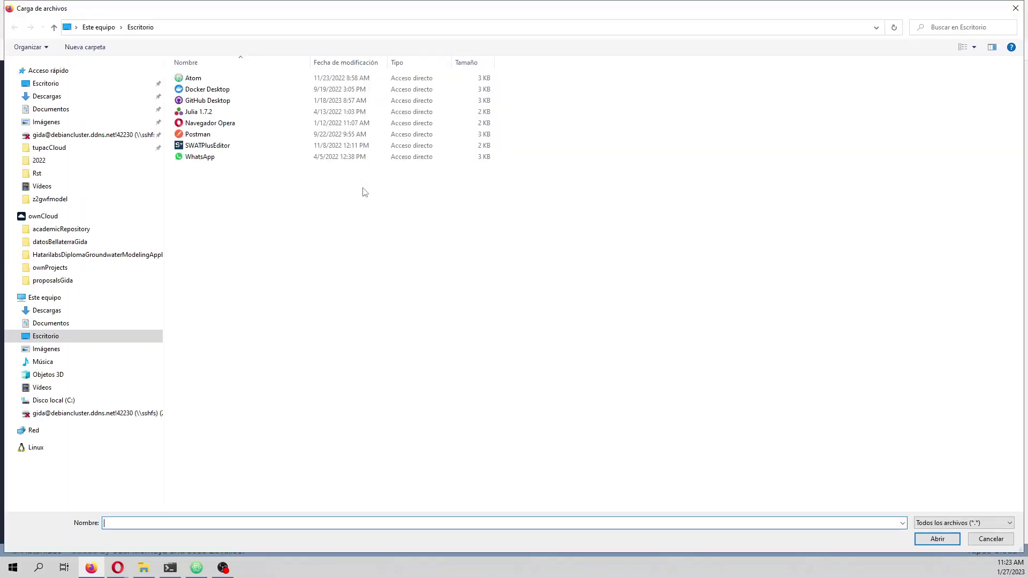
{"action": "left_click", "coordinate": [80, 323]}
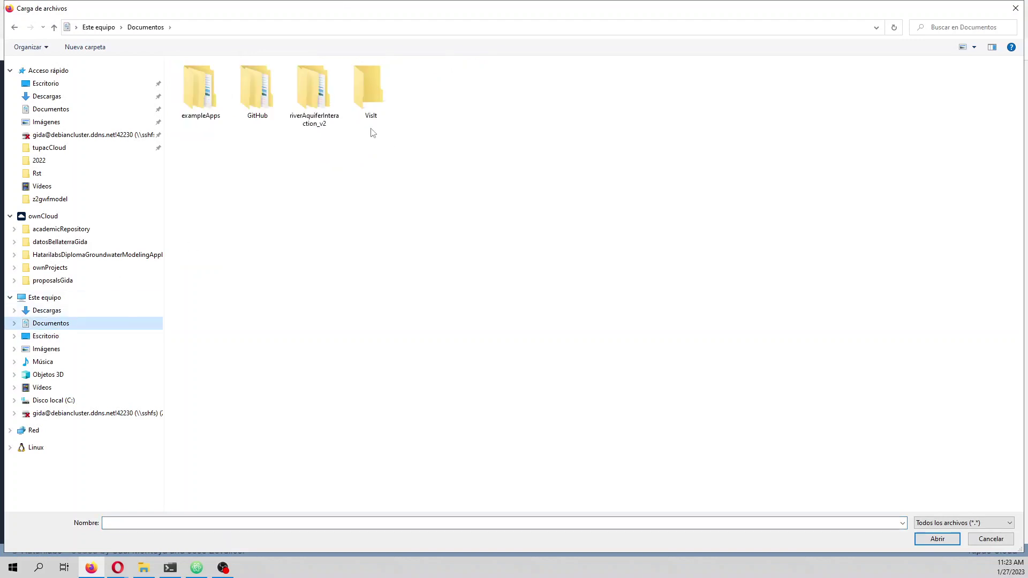
{"action": "double_click", "coordinate": [325, 107]}
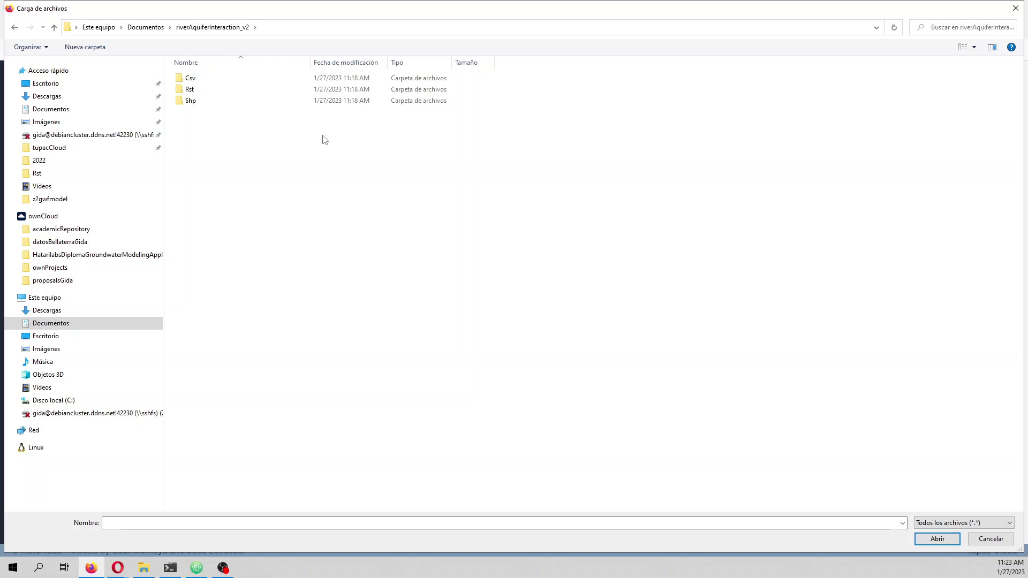
{"action": "left_click", "coordinate": [210, 106]}
{"action": "double_click", "coordinate": [210, 107]}
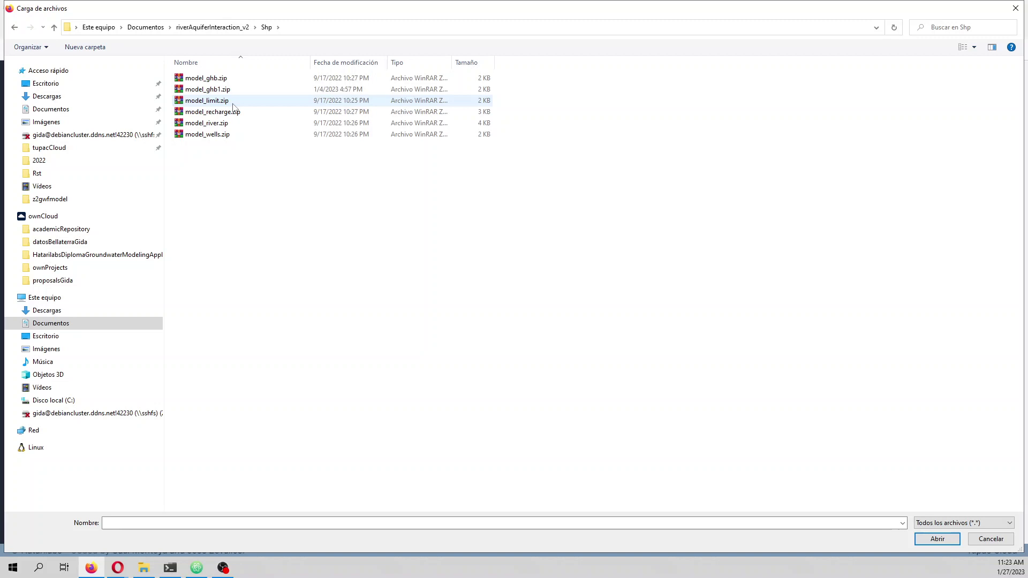
{"action": "double_click", "coordinate": [233, 102]}
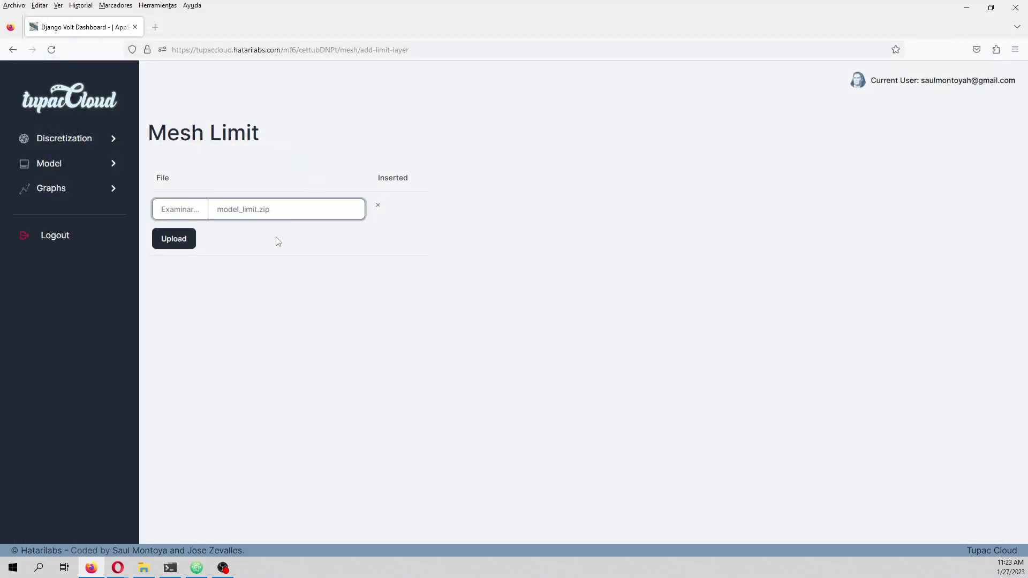
{"action": "left_click", "coordinate": [180, 241]}
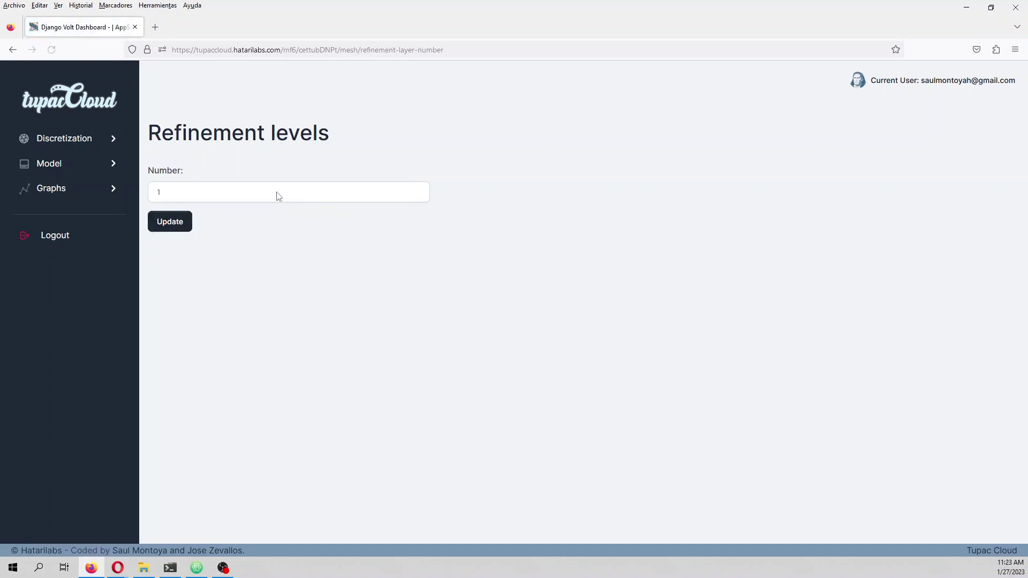
{"action": "left_click", "coordinate": [257, 199]}
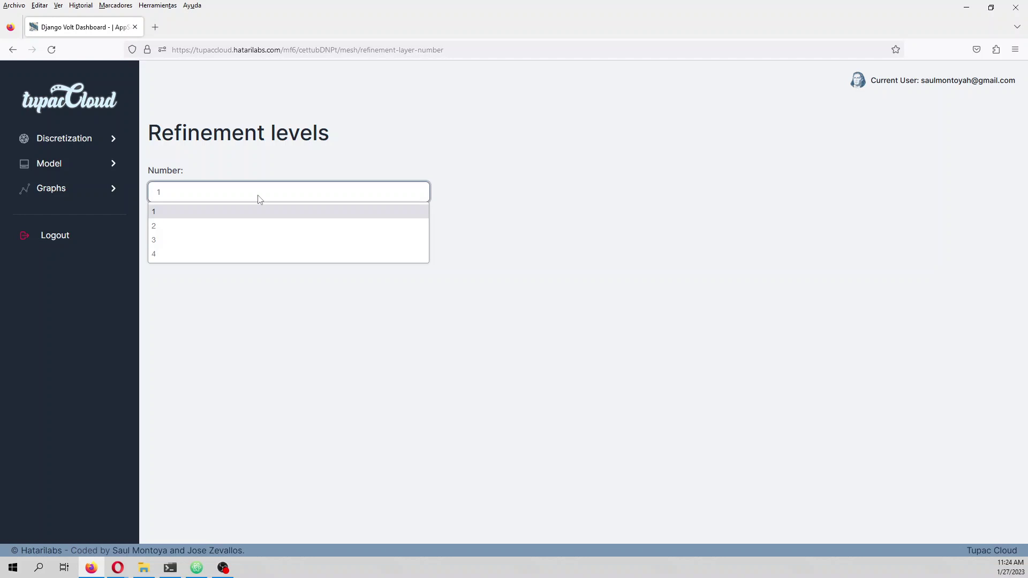
- Set the refinement level count to 3 and apply it
{"action": "left_click", "coordinate": [245, 239]}
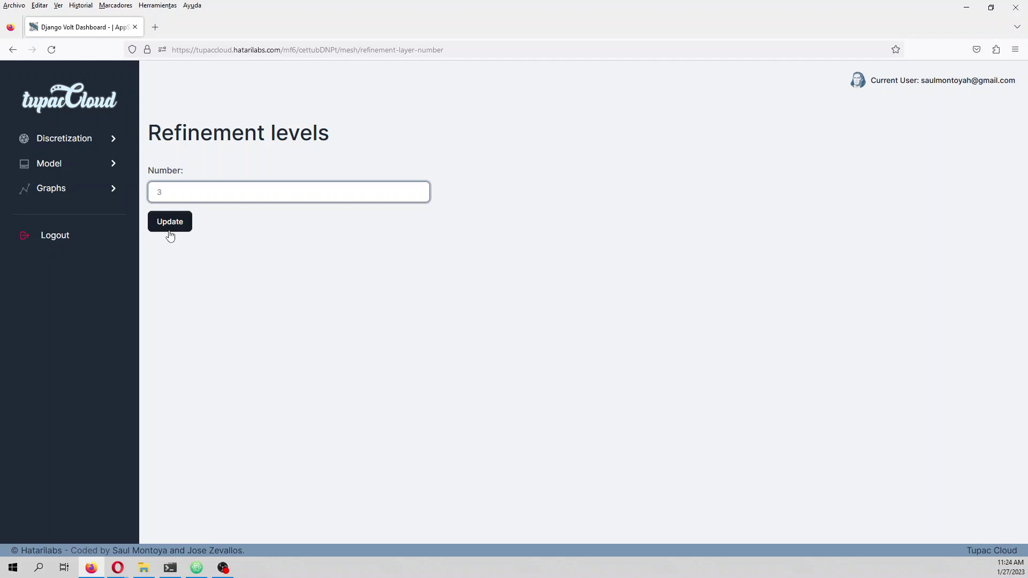
{"action": "left_click", "coordinate": [170, 222]}
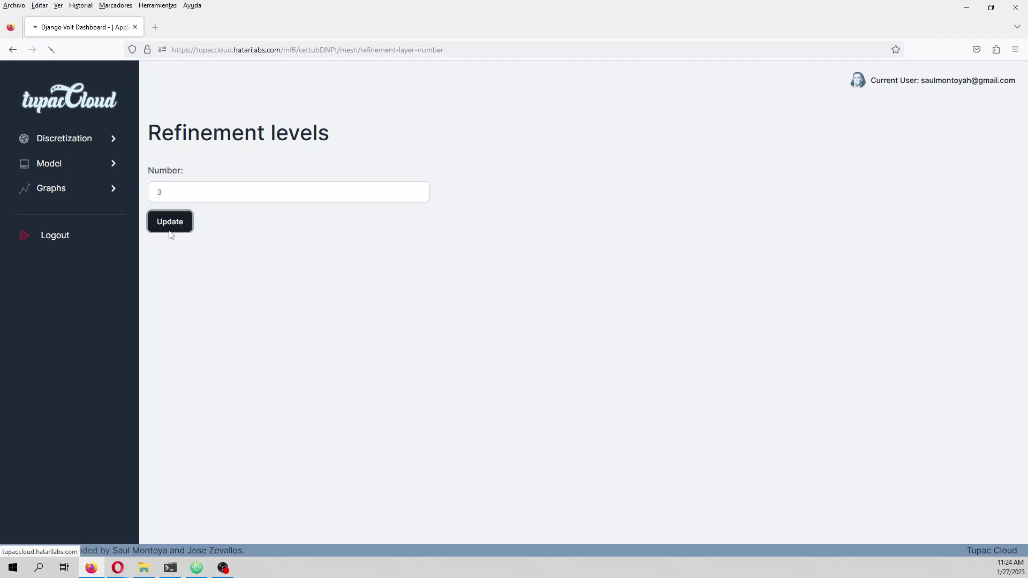
{"action": "left_click", "coordinate": [210, 208]}
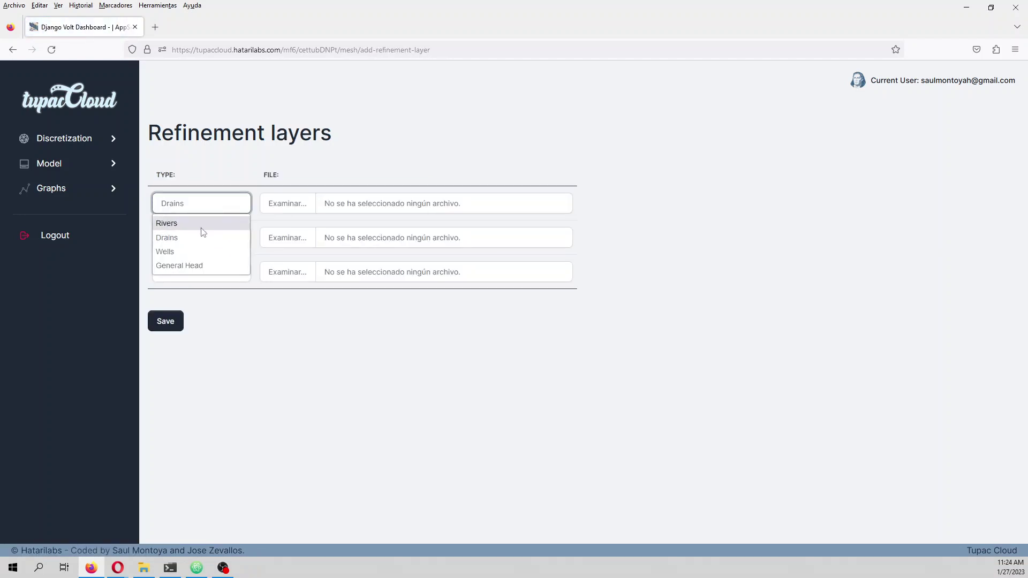
- Make layer 1 Rivers with model_river.zip and layer 2 Wells with model_wells.zip
{"action": "left_click", "coordinate": [203, 225]}
{"action": "left_click", "coordinate": [287, 207]}
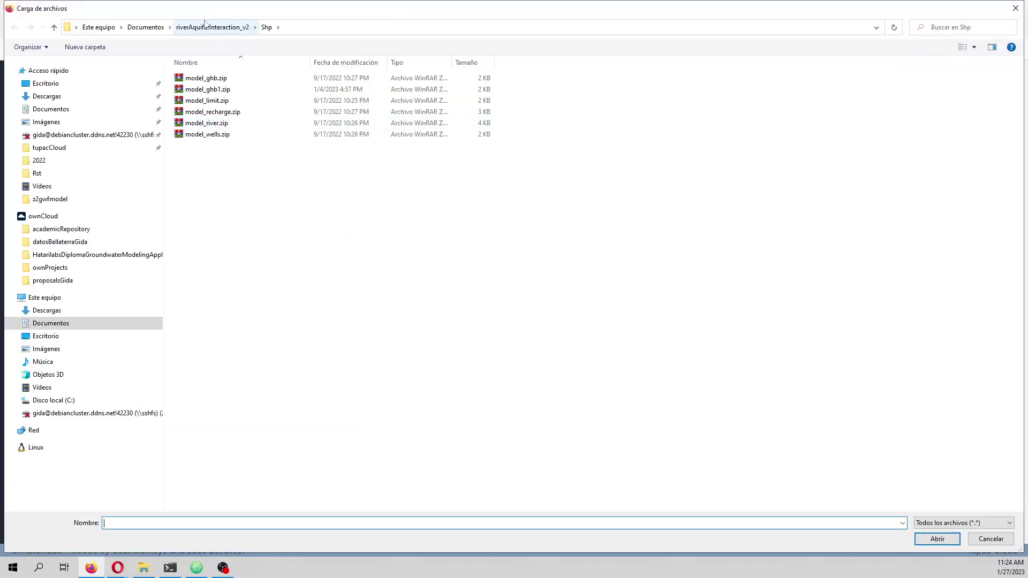
{"action": "double_click", "coordinate": [213, 124]}
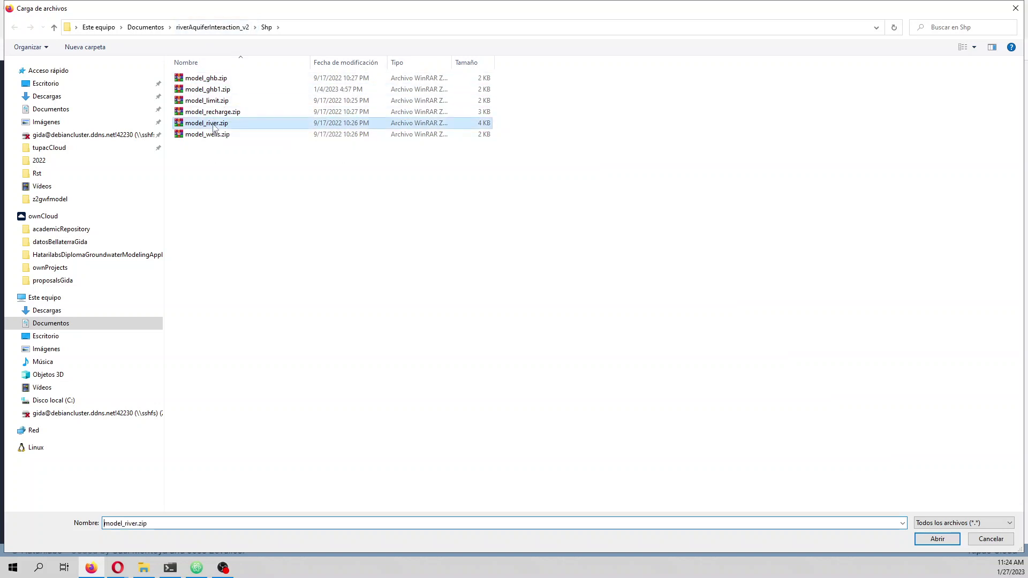
{"action": "left_click", "coordinate": [221, 242]}
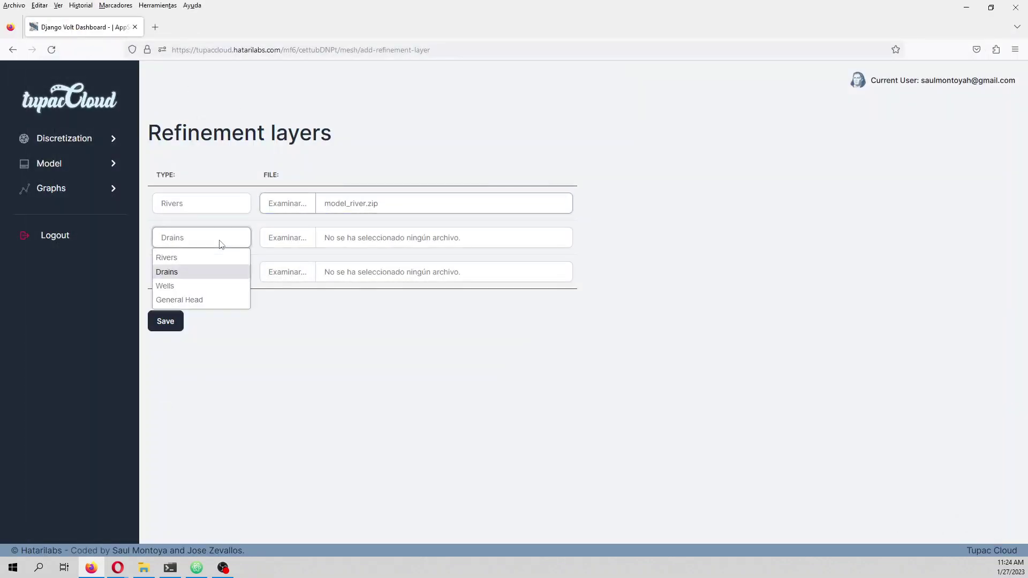
{"action": "left_click", "coordinate": [194, 285]}
{"action": "left_click", "coordinate": [279, 234]}
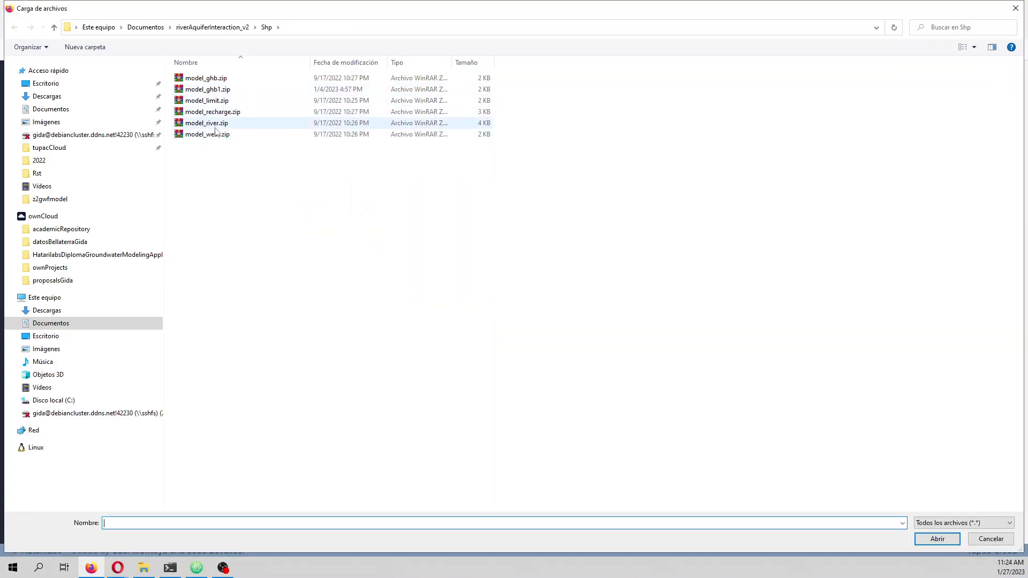
{"action": "double_click", "coordinate": [217, 134]}
- Make layer 3 General Head with model_ghb1.zip and save the refinement layers
{"action": "left_click", "coordinate": [202, 278]}
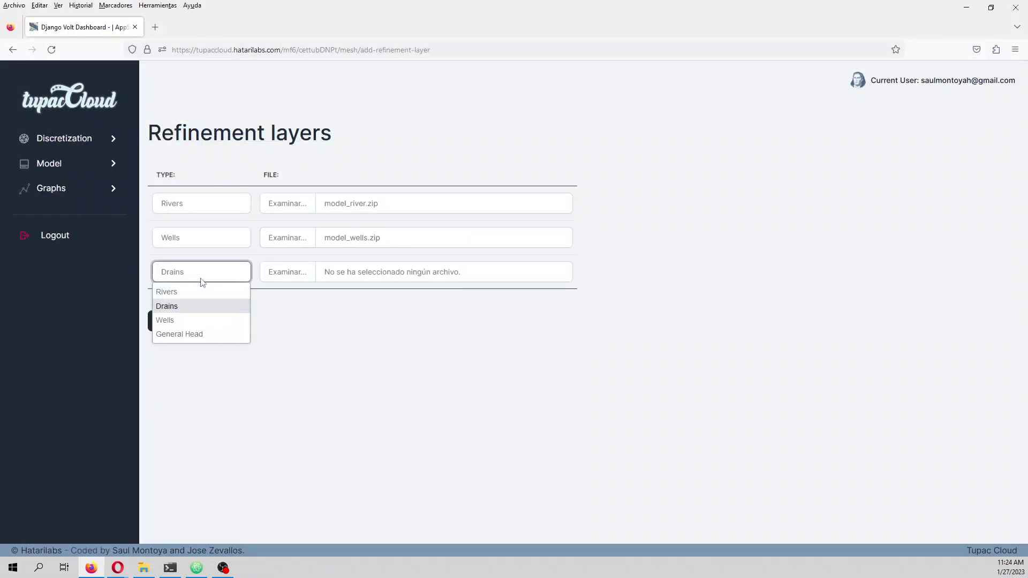
{"action": "left_click", "coordinate": [198, 334]}
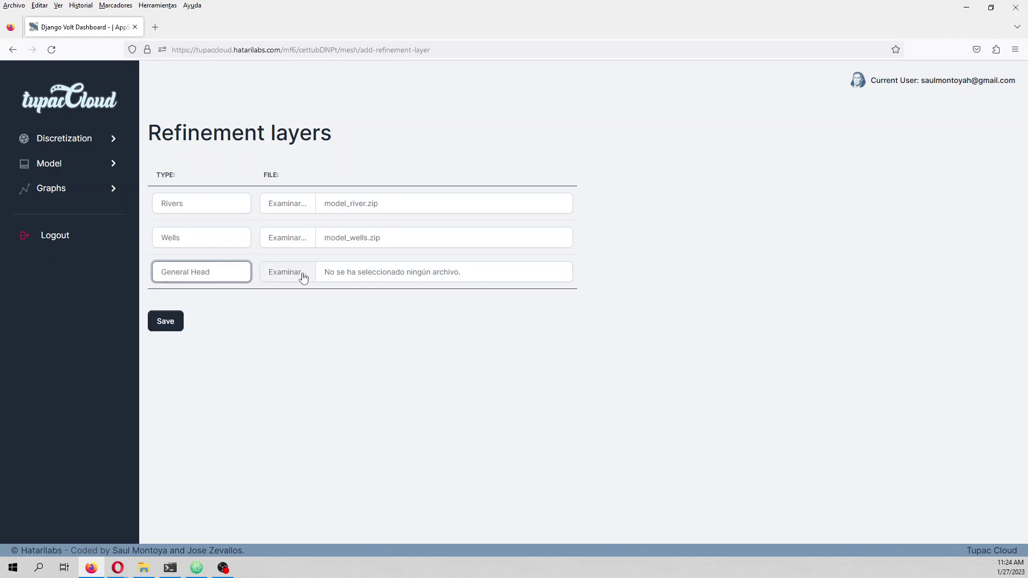
{"action": "left_click", "coordinate": [300, 277]}
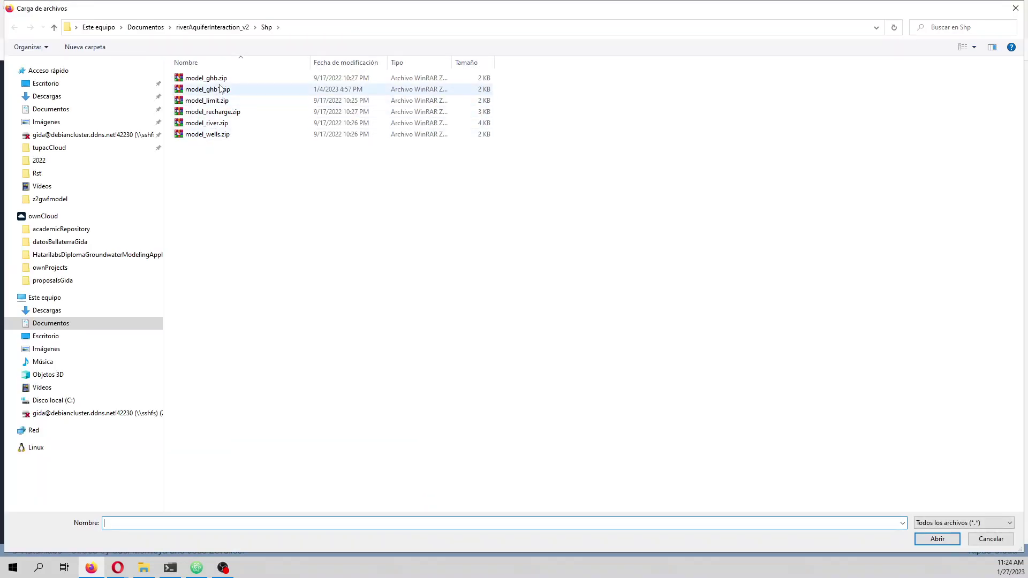
{"action": "left_click", "coordinate": [219, 91]}
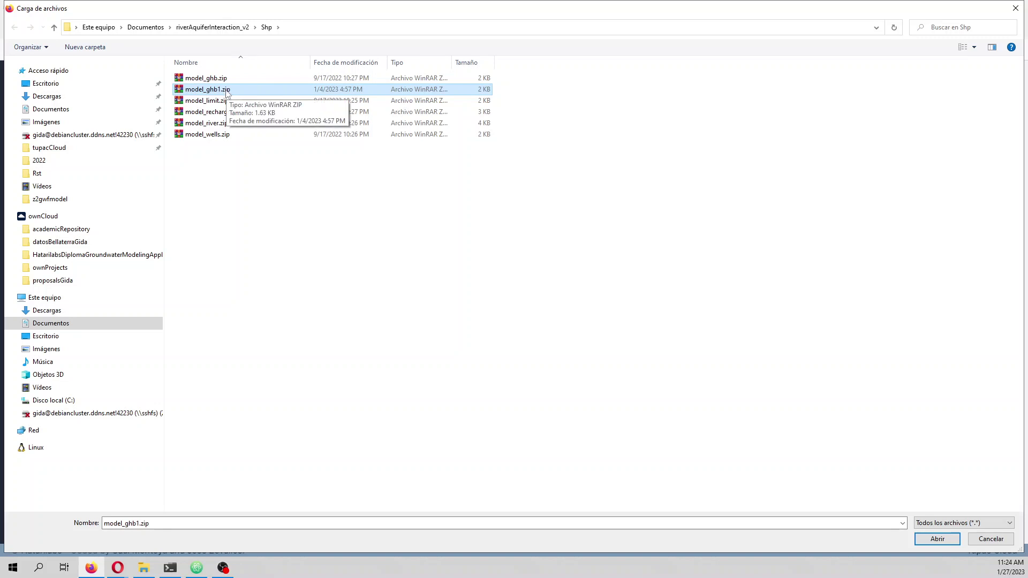
{"action": "double_click", "coordinate": [217, 94]}
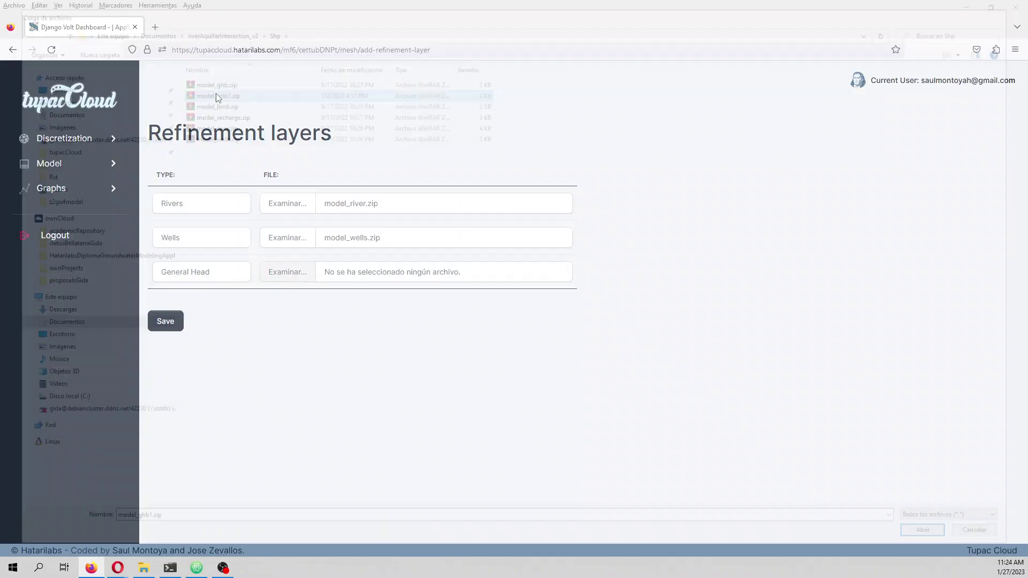
{"action": "left_click", "coordinate": [172, 329]}
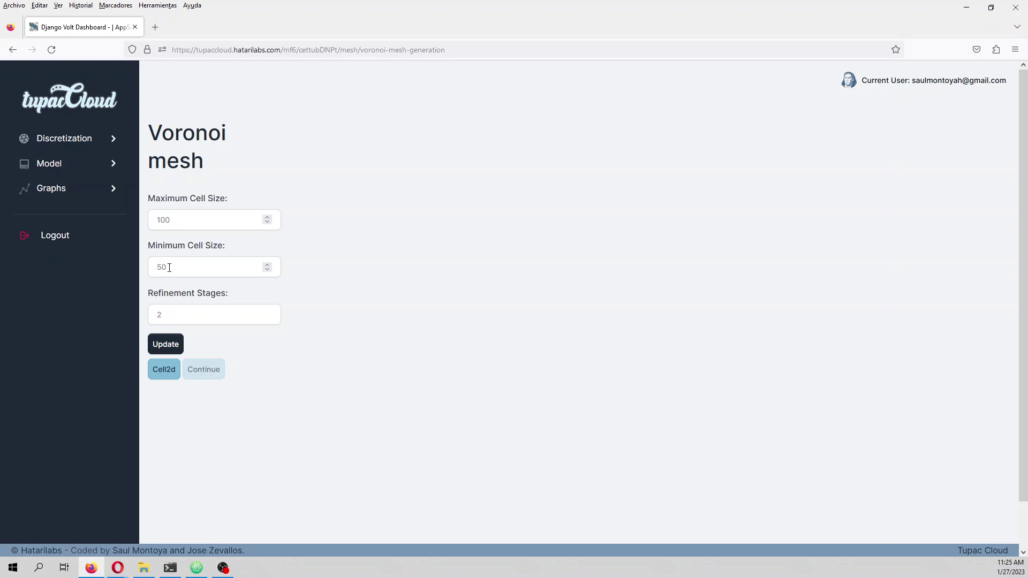
- Regenerate the Voronoi mesh with 3 refinement stages and a 20 minimum cell size
{"action": "left_click", "coordinate": [168, 318]}
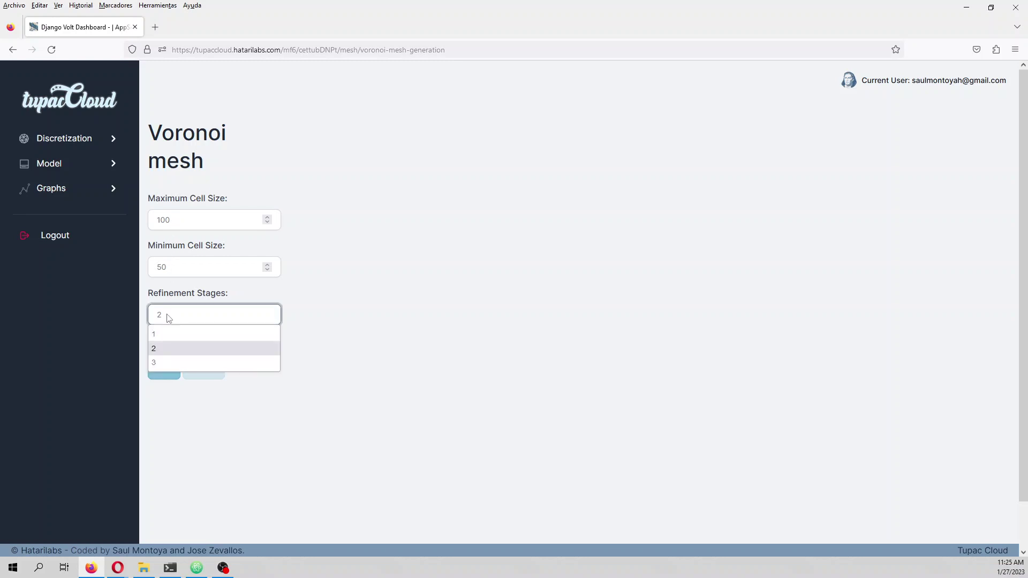
{"action": "left_click", "coordinate": [166, 364]}
{"action": "left_click_drag", "start_coordinate": [169, 268], "coordinate": [107, 266]}
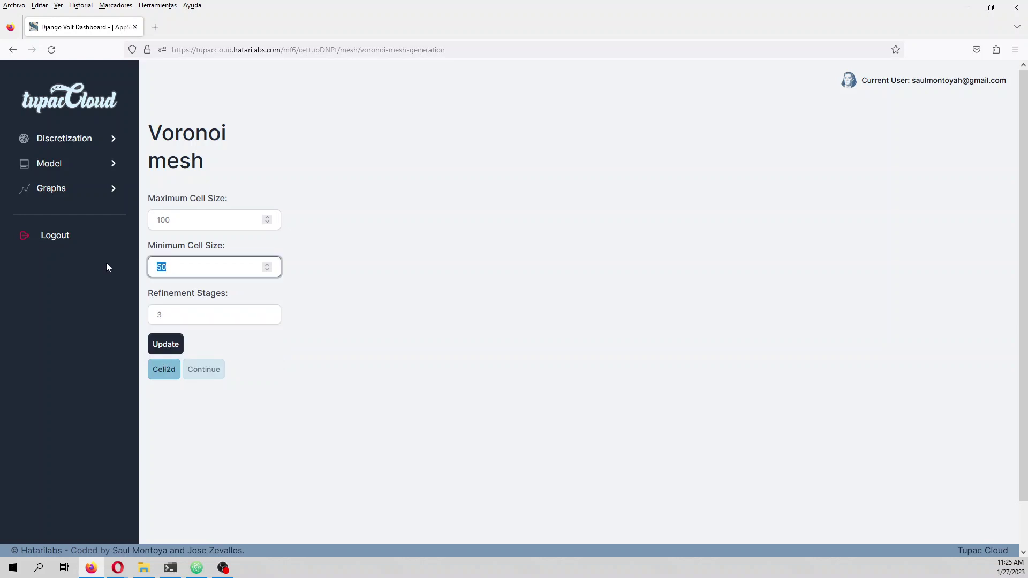
{"action": "type", "text": "20"}
{"action": "left_click", "coordinate": [161, 344]}
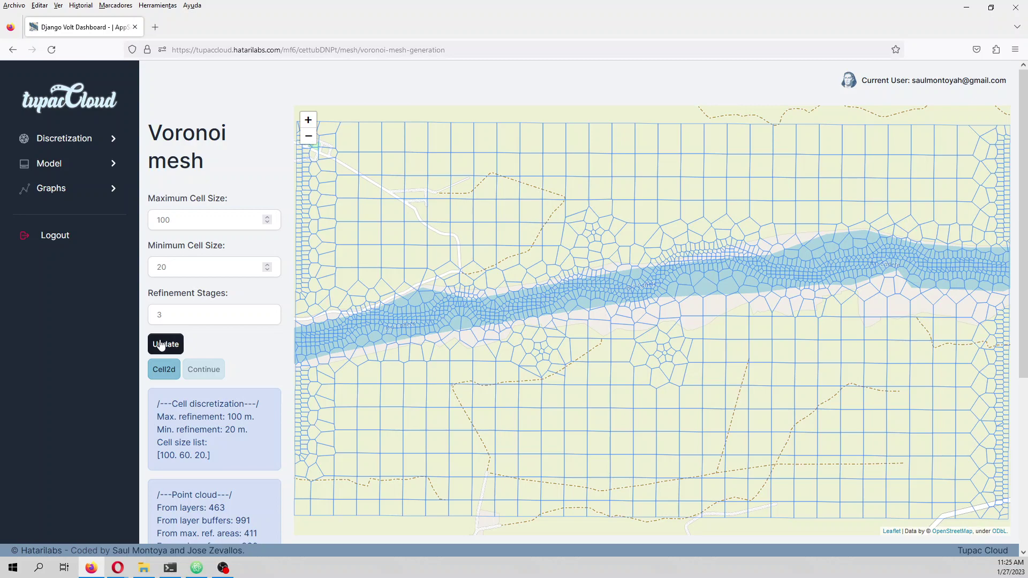
- Save the mesh's Cell2D information and continue to the vertical layer setup
{"action": "left_click", "coordinate": [309, 137]}
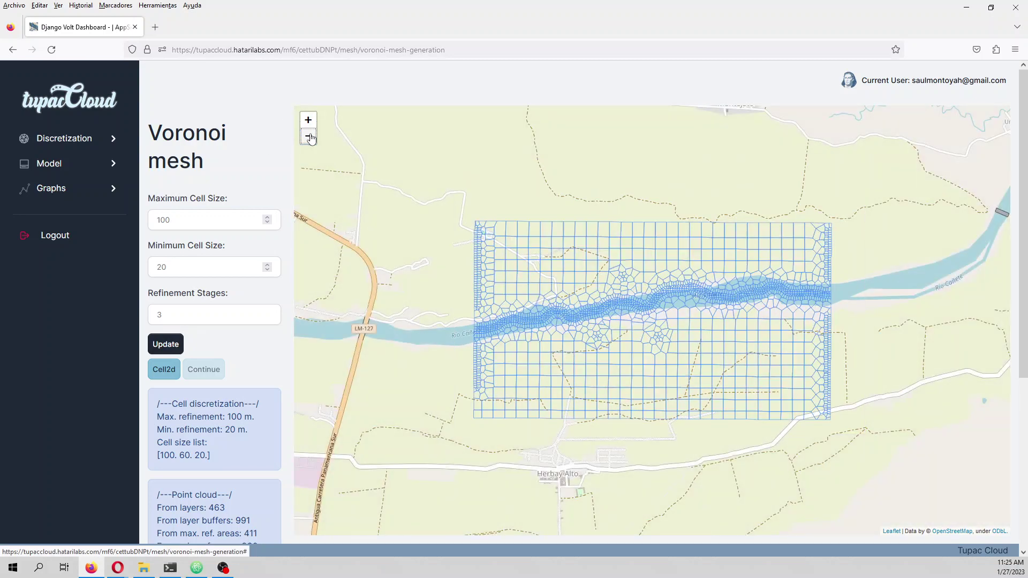
{"action": "left_click", "coordinate": [309, 137]}
{"action": "left_click", "coordinate": [309, 123]}
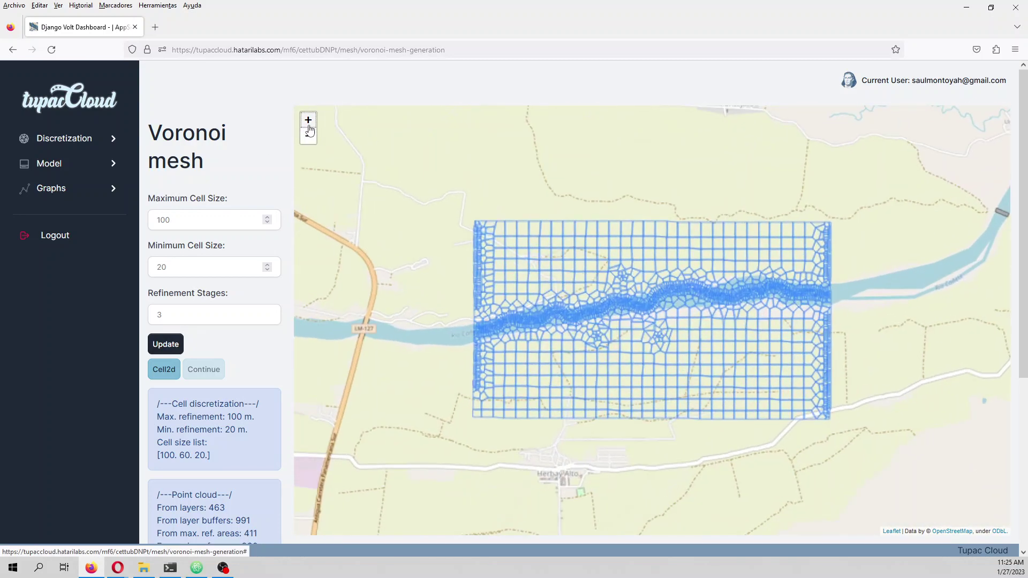
{"action": "left_click", "coordinate": [308, 124]}
{"action": "left_click_drag", "start_coordinate": [422, 275], "coordinate": [499, 245]}
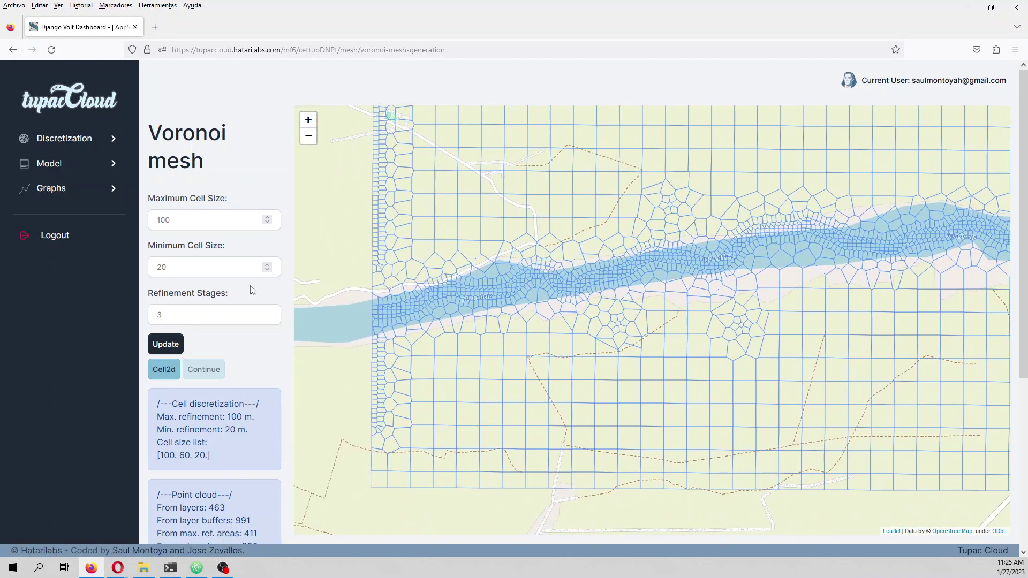
{"action": "left_click", "coordinate": [163, 370]}
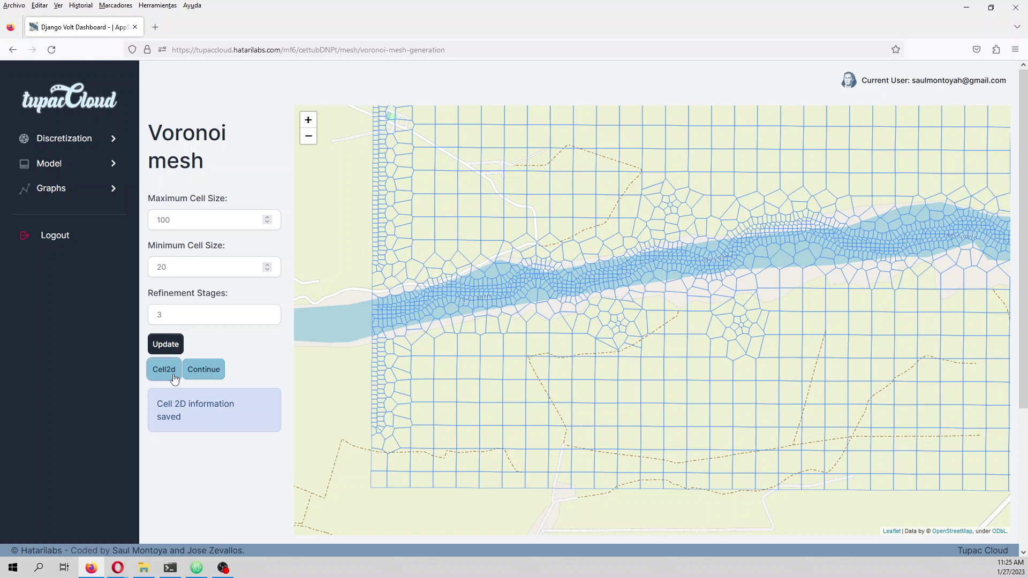
{"action": "left_click", "coordinate": [207, 370]}
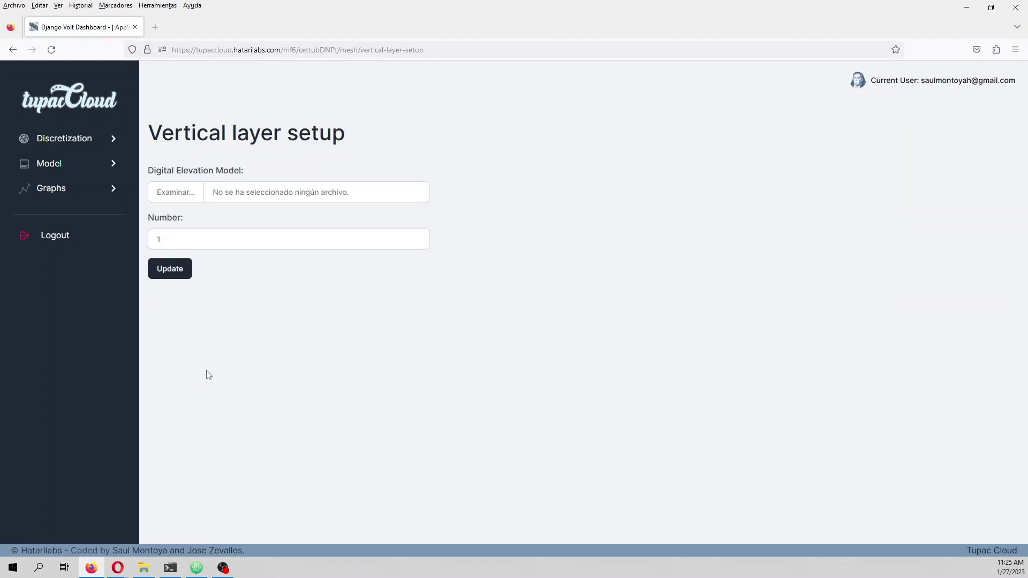
- Choose ModeloDem1.tif from the Rst folder as the elevation model and set 3 layers
{"action": "left_click", "coordinate": [180, 196]}
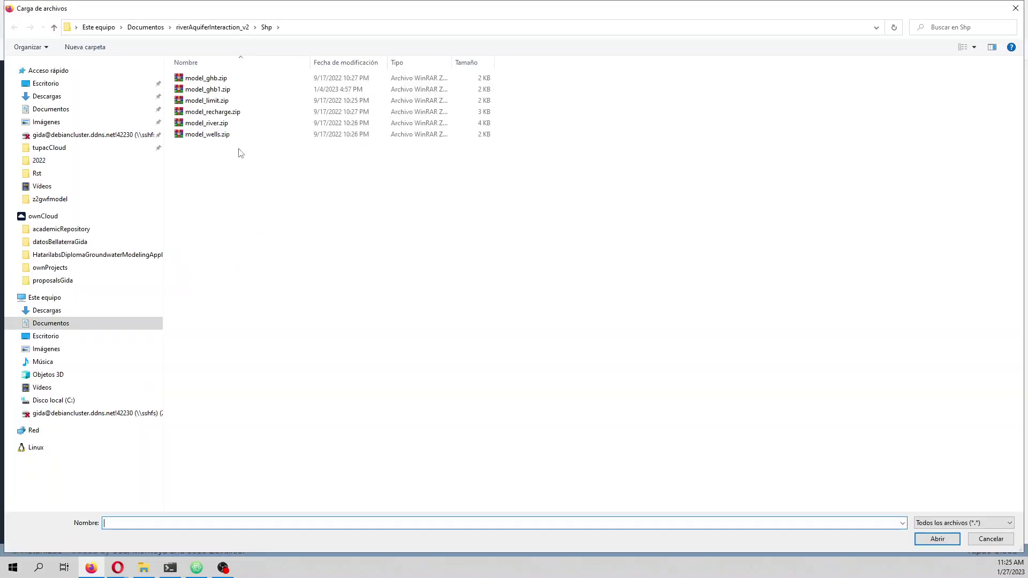
{"action": "left_click", "coordinate": [217, 28]}
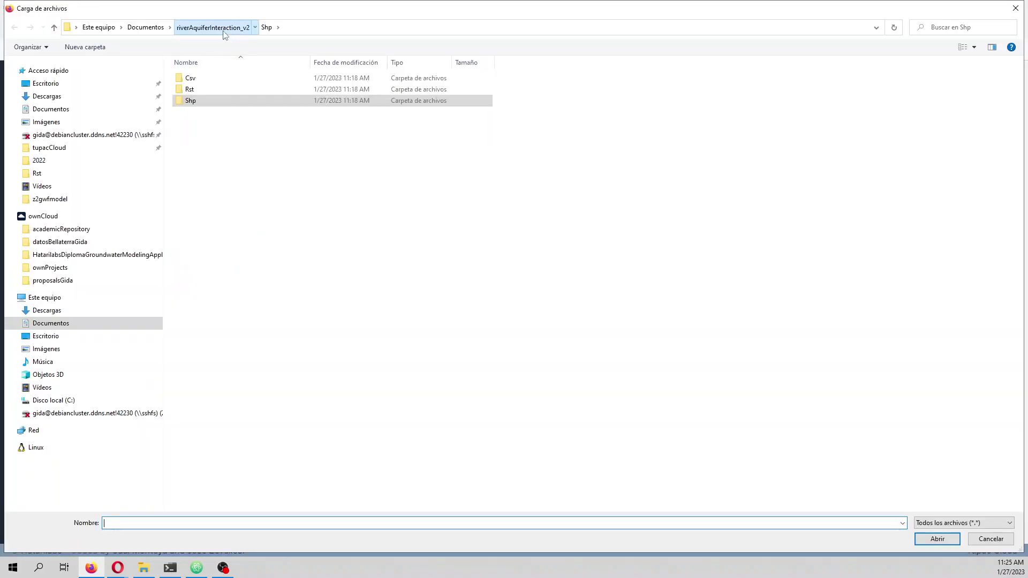
{"action": "double_click", "coordinate": [204, 87]}
{"action": "double_click", "coordinate": [210, 146]}
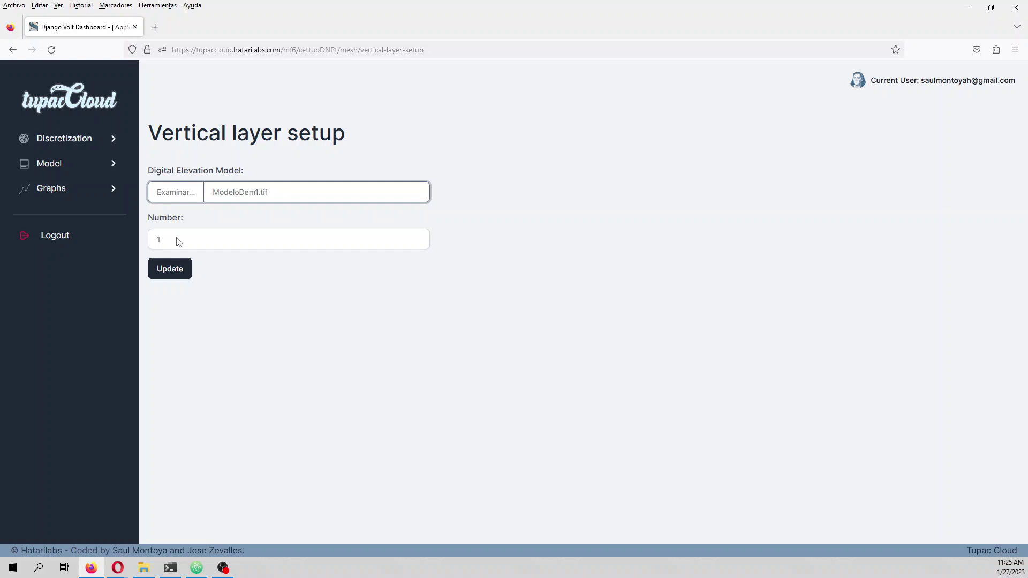
{"action": "left_click", "coordinate": [178, 242]}
{"action": "left_click", "coordinate": [179, 289]}
{"action": "left_click", "coordinate": [178, 242]}
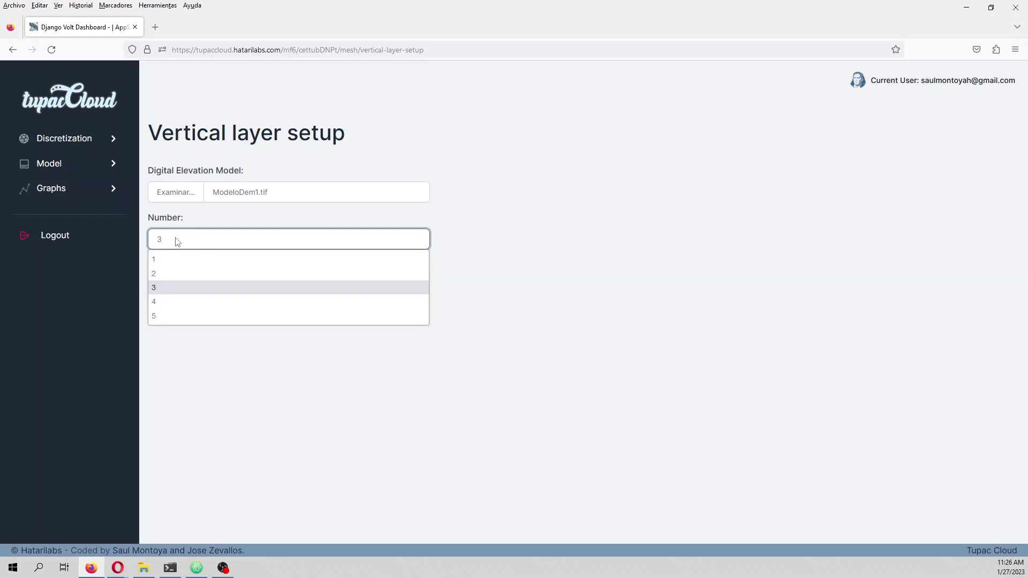
{"action": "left_click", "coordinate": [178, 242]}
- Apply the 3 layers, then save botLay1.tif, botLay2.tif and botLay3.tif as layer bottoms
{"action": "left_click", "coordinate": [172, 272]}
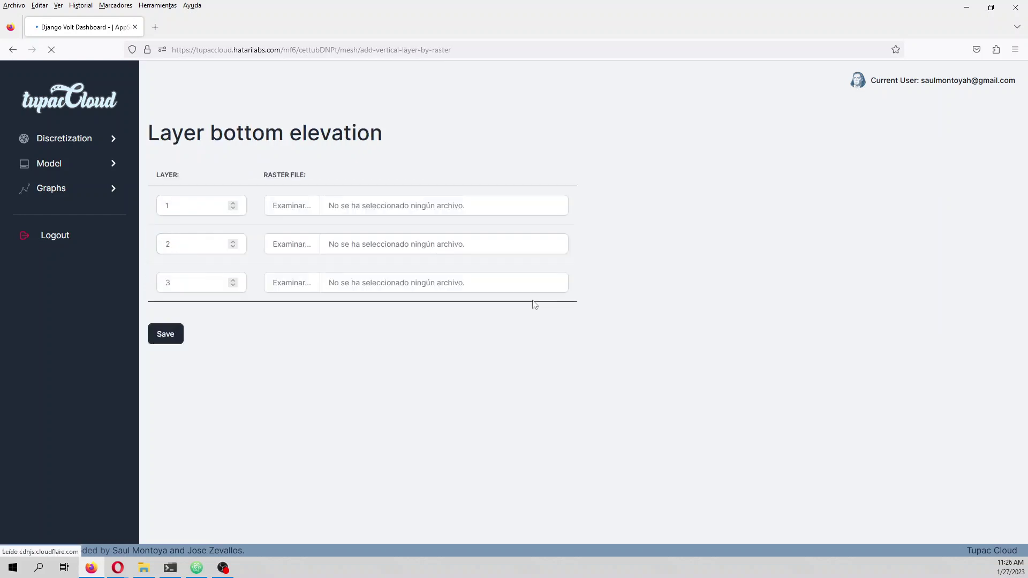
{"action": "left_click", "coordinate": [294, 206]}
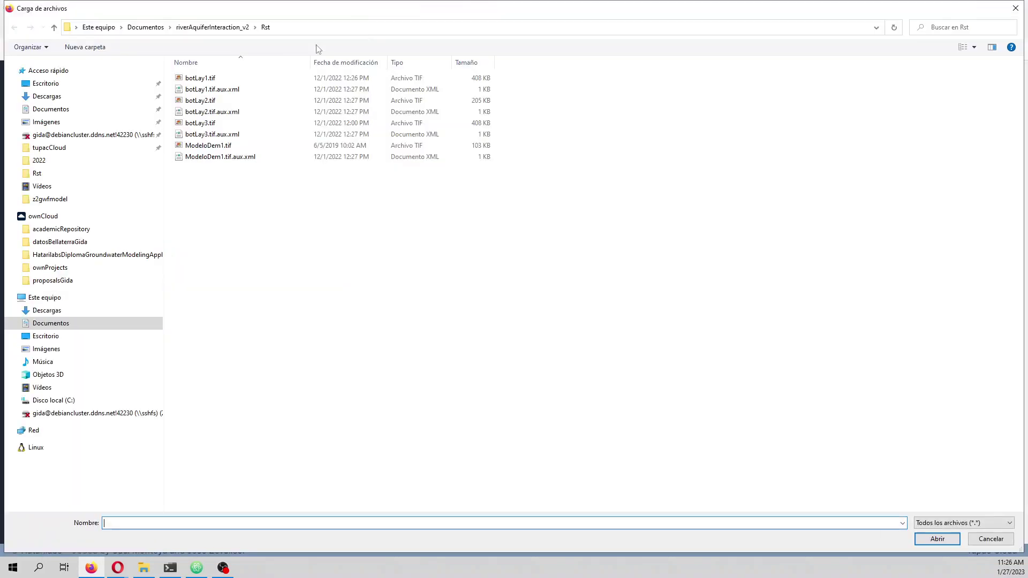
{"action": "double_click", "coordinate": [224, 81]}
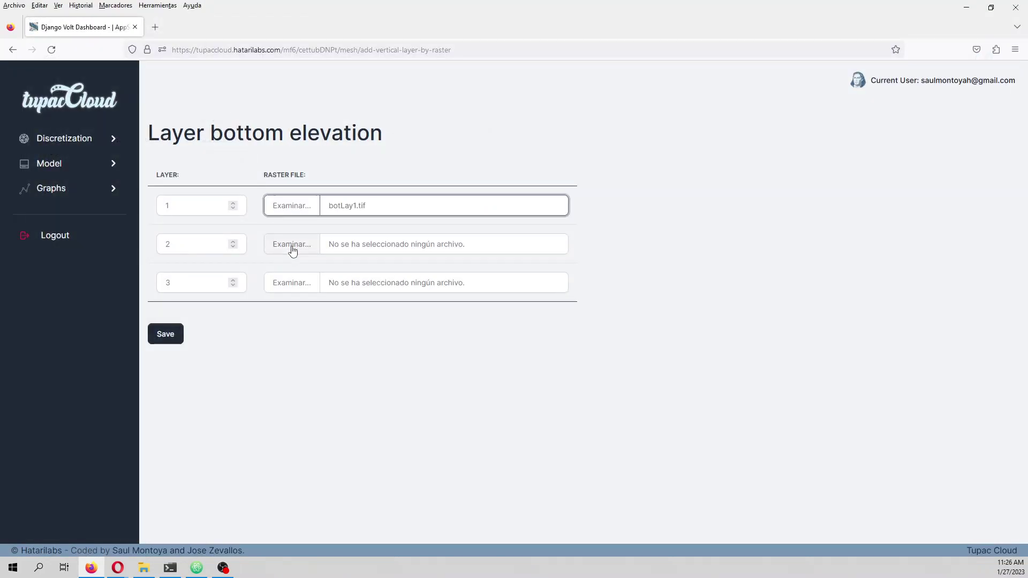
{"action": "left_click", "coordinate": [291, 247]}
{"action": "double_click", "coordinate": [219, 102]}
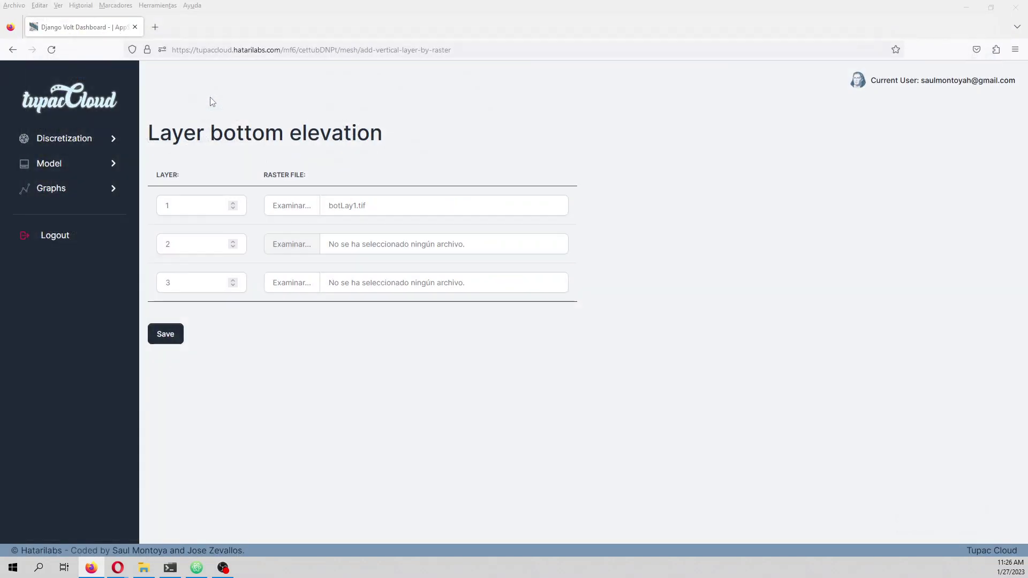
{"action": "left_click", "coordinate": [309, 282]}
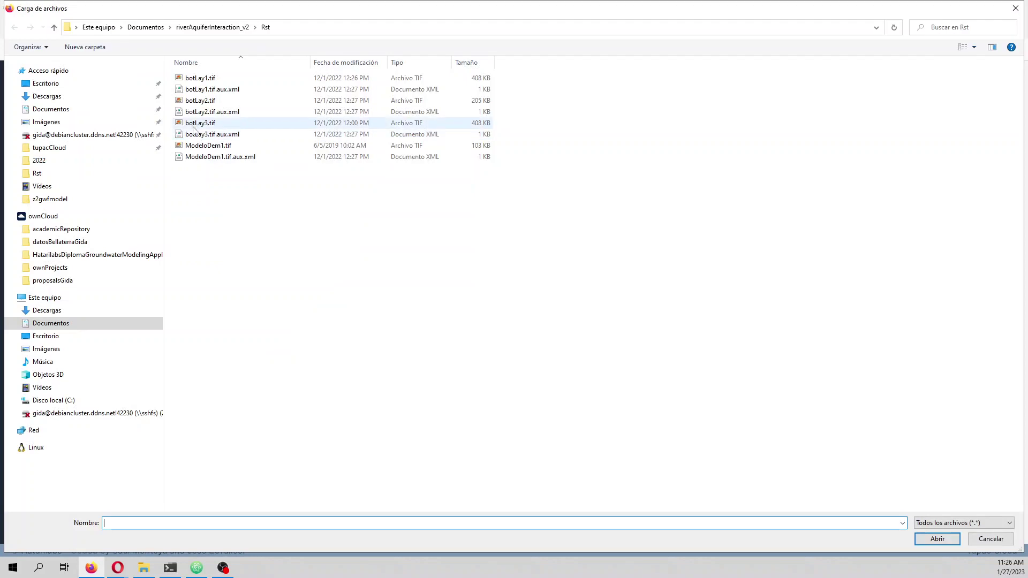
{"action": "double_click", "coordinate": [194, 130]}
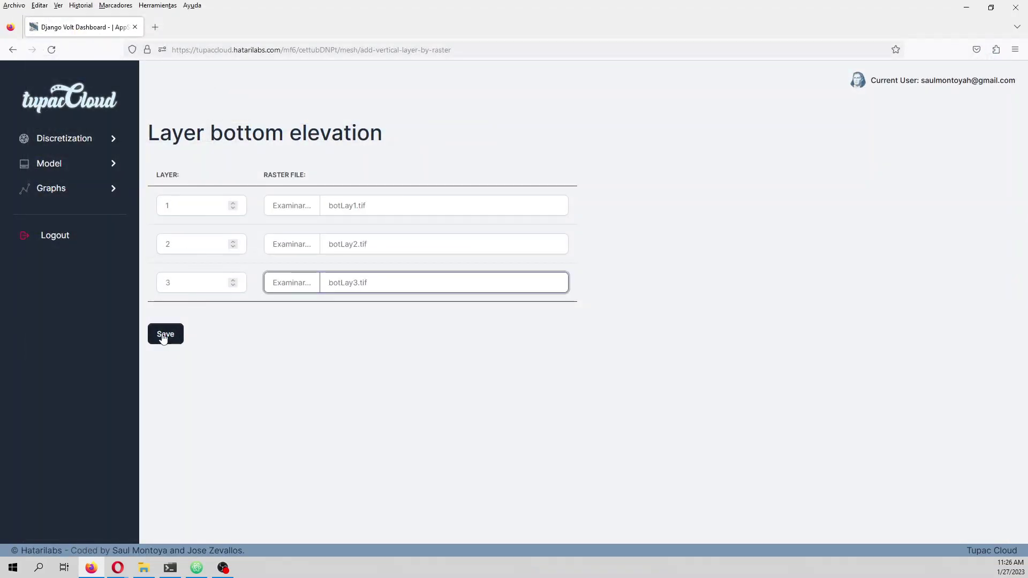
{"action": "left_click", "coordinate": [164, 335]}
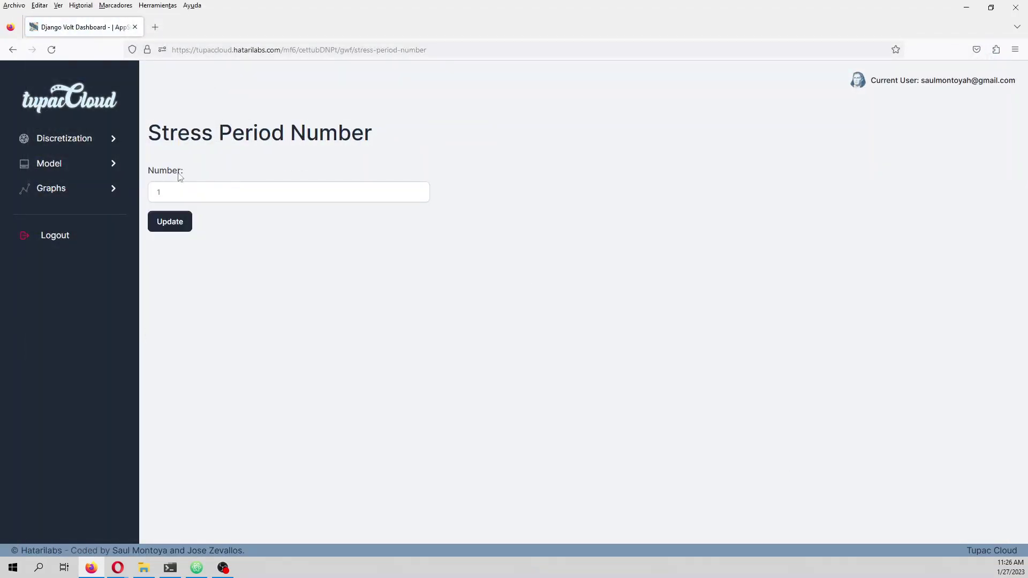
- Set two stress periods, the first ending 03/01/2004 00:00 with multiplier 1 and 1 time step
{"action": "left_click", "coordinate": [191, 196]}
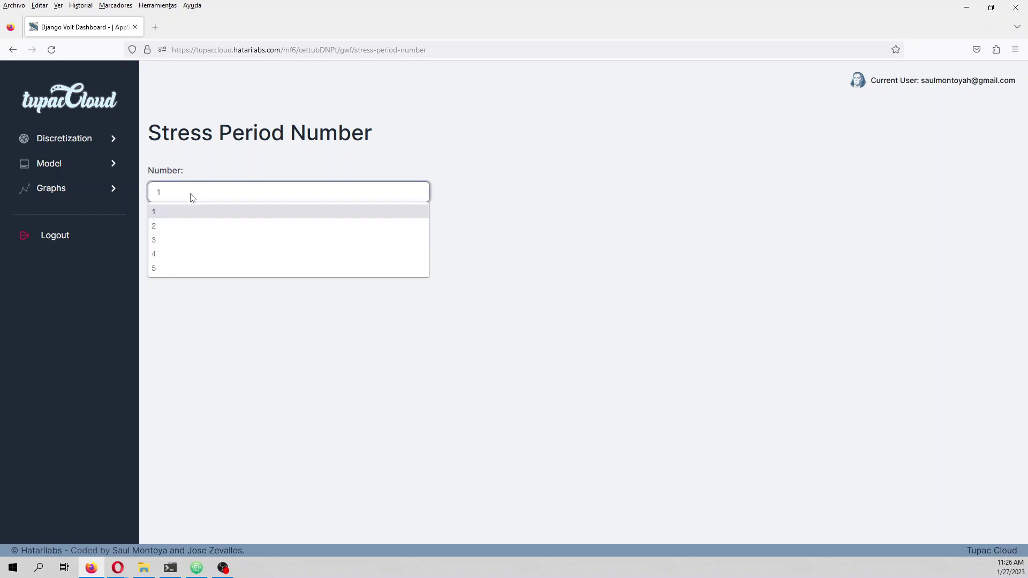
{"action": "left_click", "coordinate": [188, 225]}
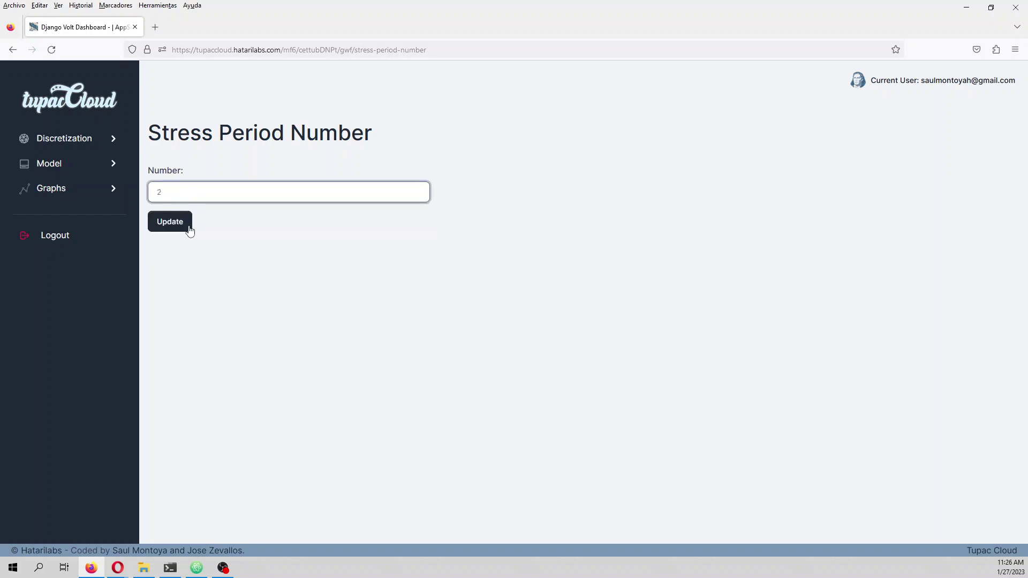
{"action": "left_click", "coordinate": [169, 222]}
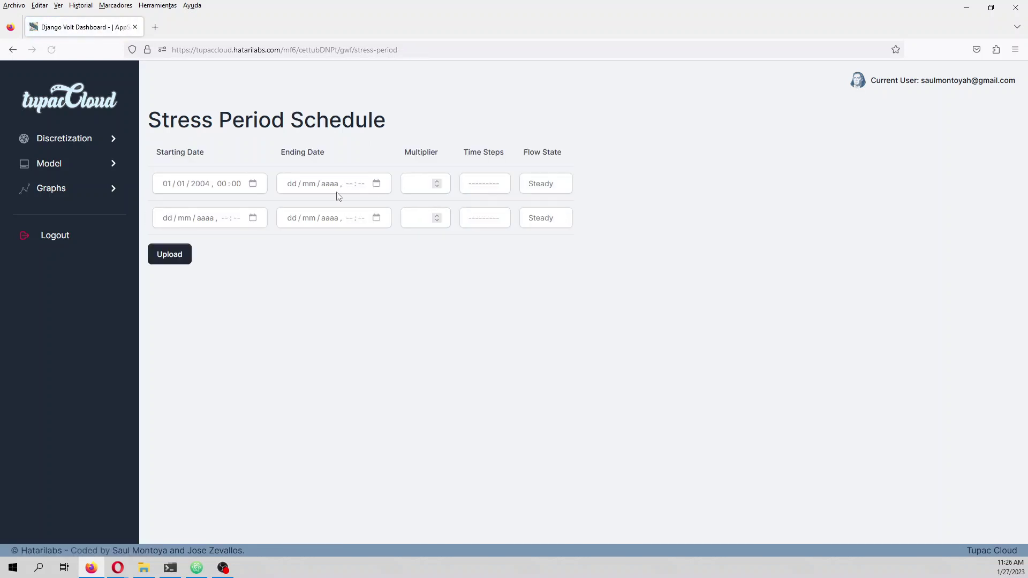
{"action": "left_click", "coordinate": [293, 184]}
{"action": "type", "text": "03 / 01 / 200"}
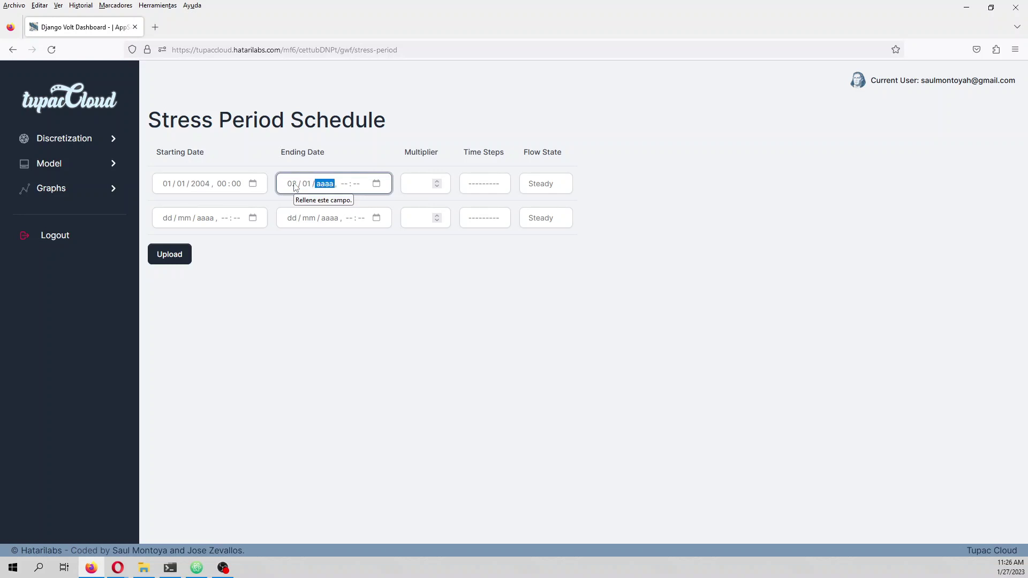
{"action": "type", "text": "4"}
{"action": "key", "text": "Tab"}
{"action": "type", "text": "0000"}
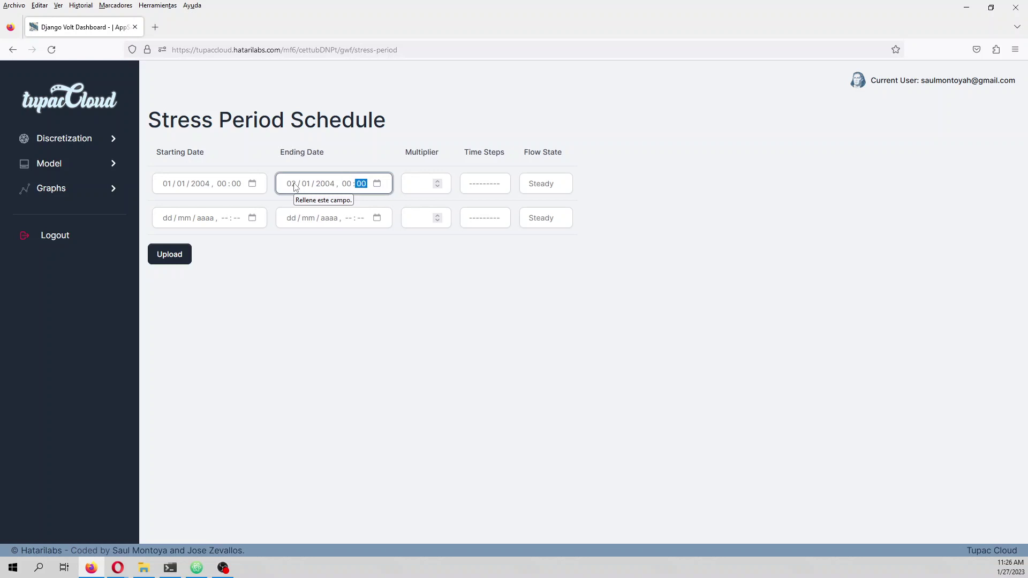
{"action": "left_click", "coordinate": [418, 184]}
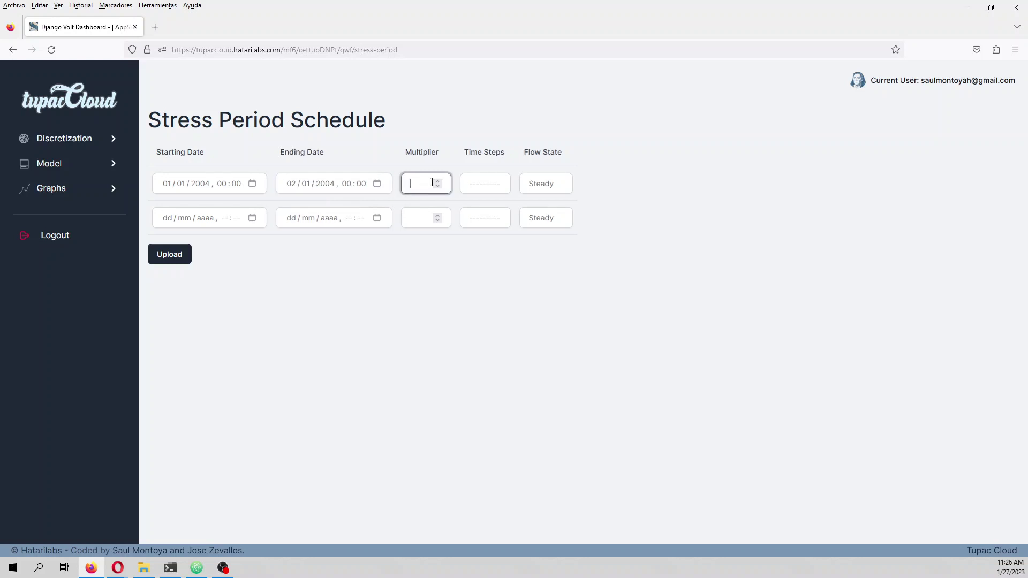
{"action": "type", "text": "1"}
{"action": "left_click", "coordinate": [485, 183]}
{"action": "left_click", "coordinate": [484, 217]}
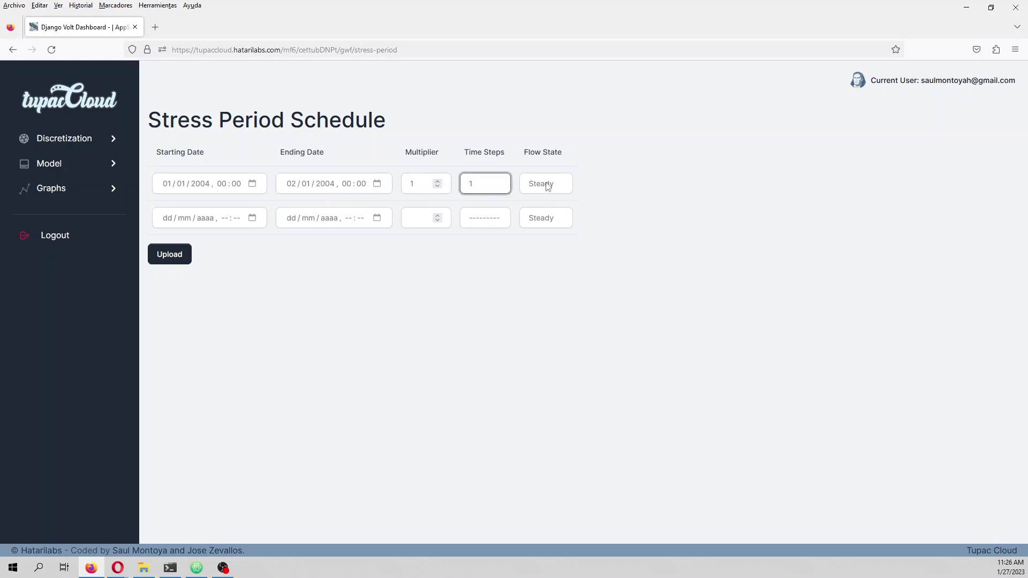
- Date the second stress period from 02/01/2004 00:00 to 22/01/2004 00:00
{"action": "left_click", "coordinate": [170, 221]}
{"action": "type", "text": "02 / "}
{"action": "type", "text": "0"}
{"action": "type", "text": "1 / 2004 , -- : --"}
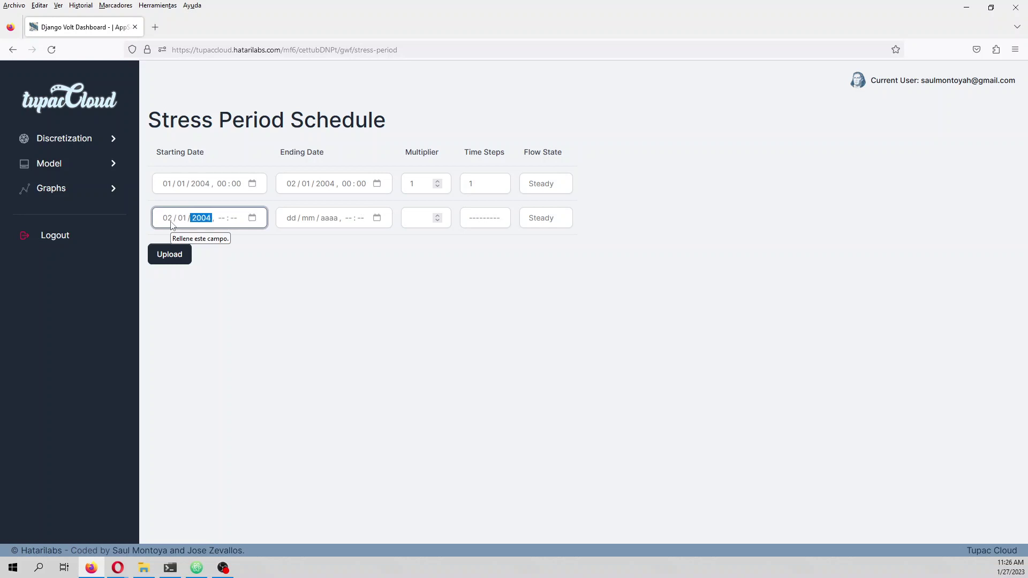
{"action": "key", "text": "Tab"}
{"action": "type", "text": "00"}
{"action": "key", "text": "Tab"}
{"action": "key", "text": "shift+Tab"}
{"action": "key", "text": "Tab"}
{"action": "type", "text": "00"}
{"action": "left_click", "coordinate": [377, 218]}
{"action": "left_click", "coordinate": [378, 218]}
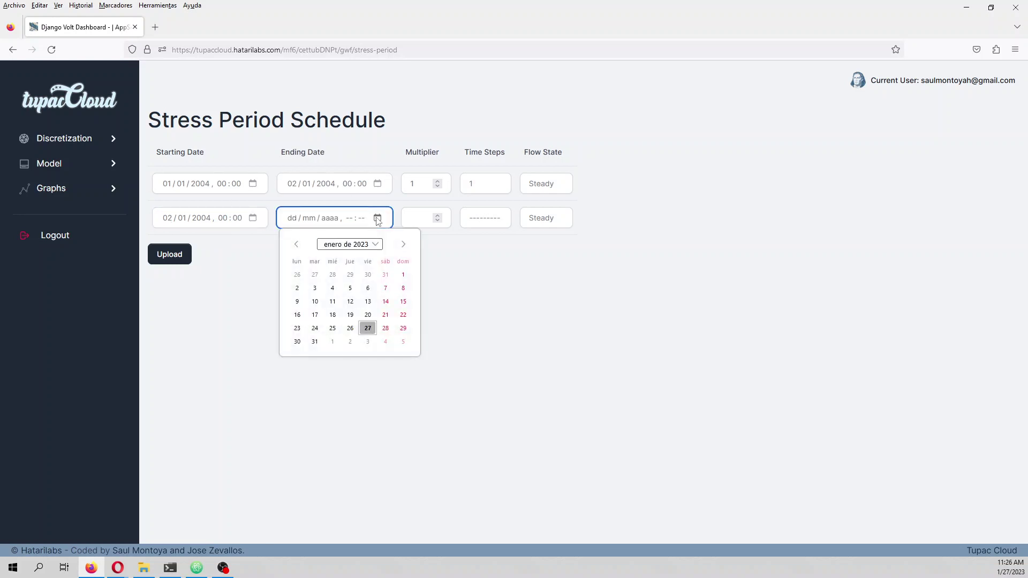
{"action": "left_click", "coordinate": [294, 224]}
{"action": "left_click", "coordinate": [292, 221]}
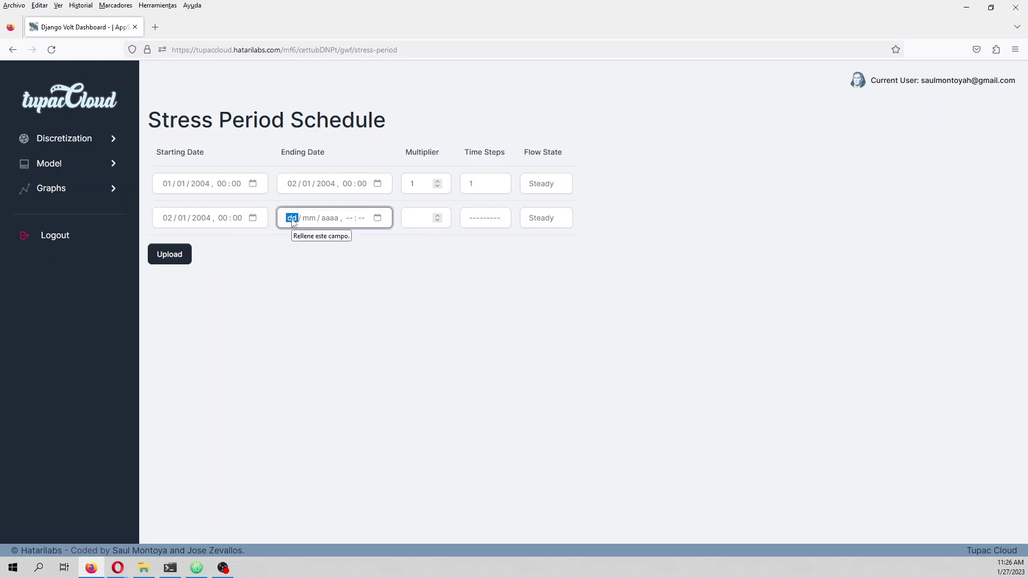
{"action": "type", "text": "22 / 01 / 2004 , 00 : 00"}
- Give the second period multiplier 1, 1 time step and Transient flow, then upload the schedule
{"action": "left_click", "coordinate": [420, 218]}
{"action": "type", "text": "1"}
{"action": "left_click", "coordinate": [474, 220]}
{"action": "left_click", "coordinate": [484, 252]}
{"action": "left_click", "coordinate": [540, 222]}
{"action": "left_click", "coordinate": [539, 250]}
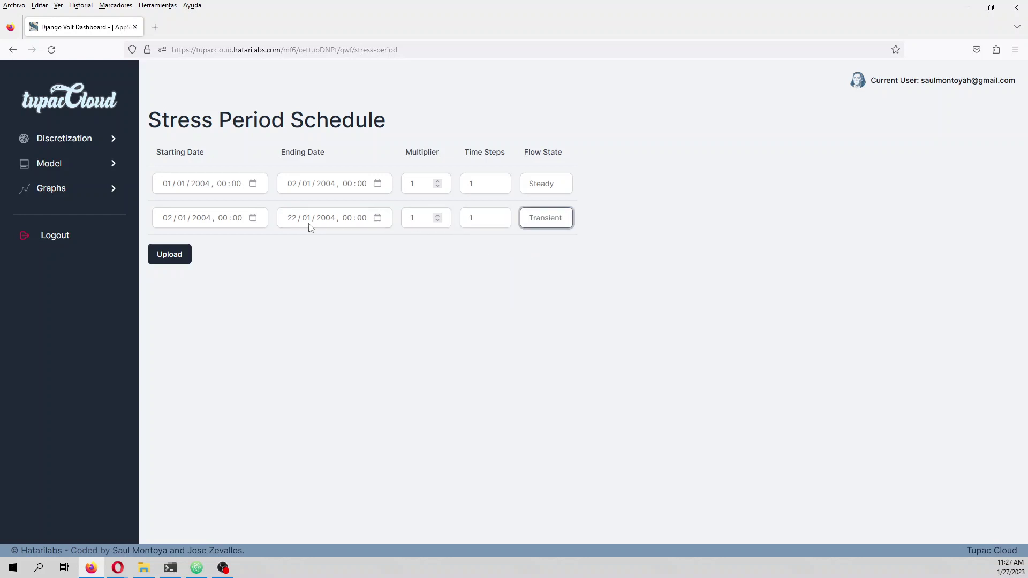
{"action": "left_click", "coordinate": [168, 255]}
{"action": "left_click", "coordinate": [181, 210]}
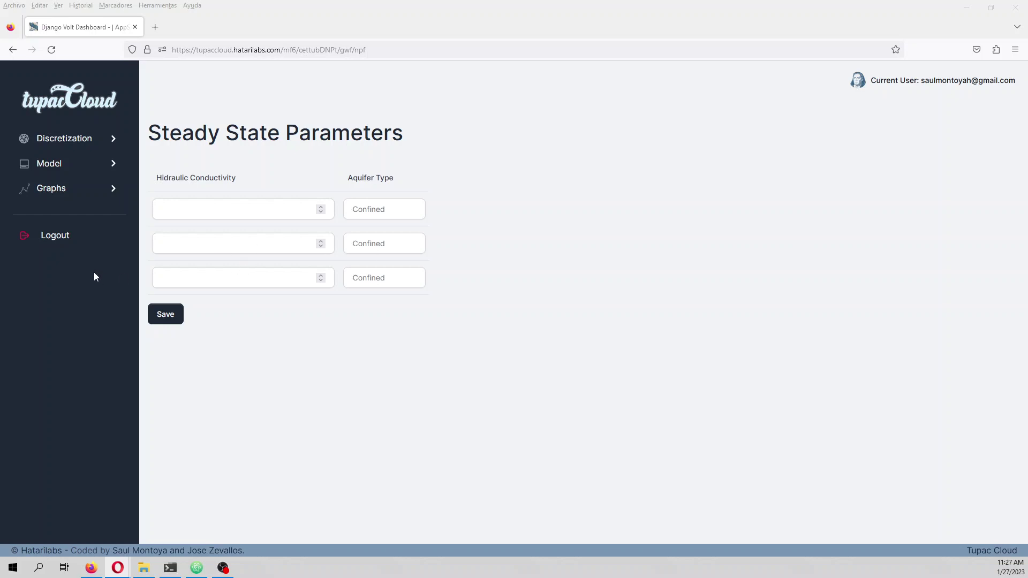
- Enter conductivities 0.003, 8e-5 and 1e-5 for layers 1–3, make layer 1 Convertible, and save
{"action": "left_click", "coordinate": [188, 211]}
{"action": "type", "text": "0."}
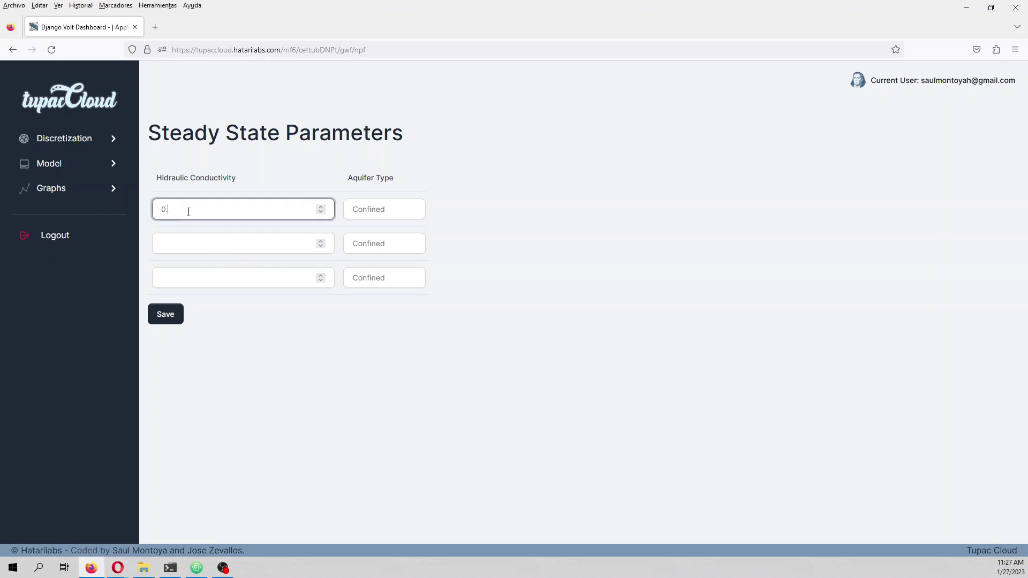
{"action": "type", "text": "003"}
{"action": "left_click", "coordinate": [196, 240]}
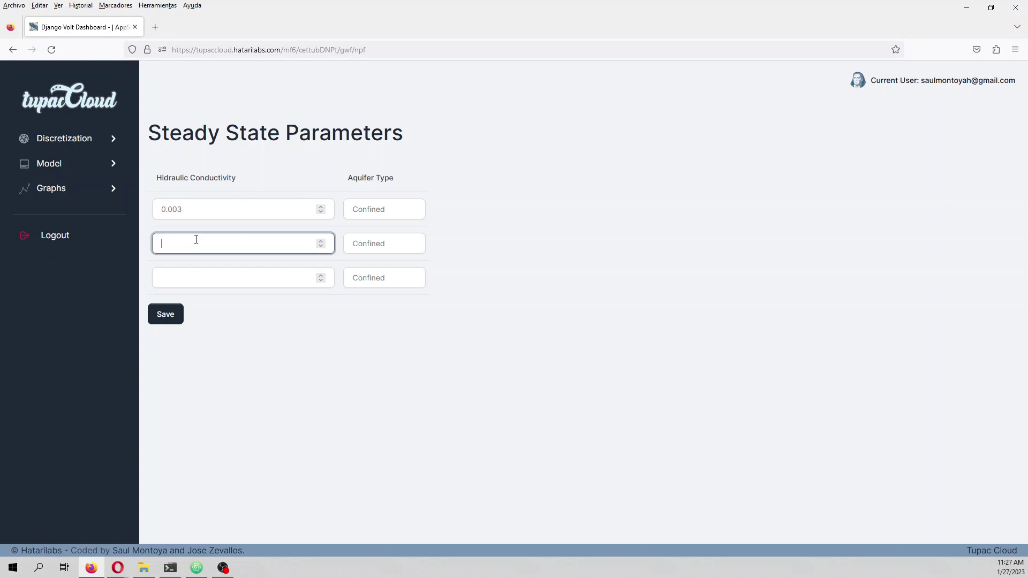
{"action": "type", "text": "8e-5"}
{"action": "left_click", "coordinate": [170, 277]}
{"action": "type", "text": "1e"}
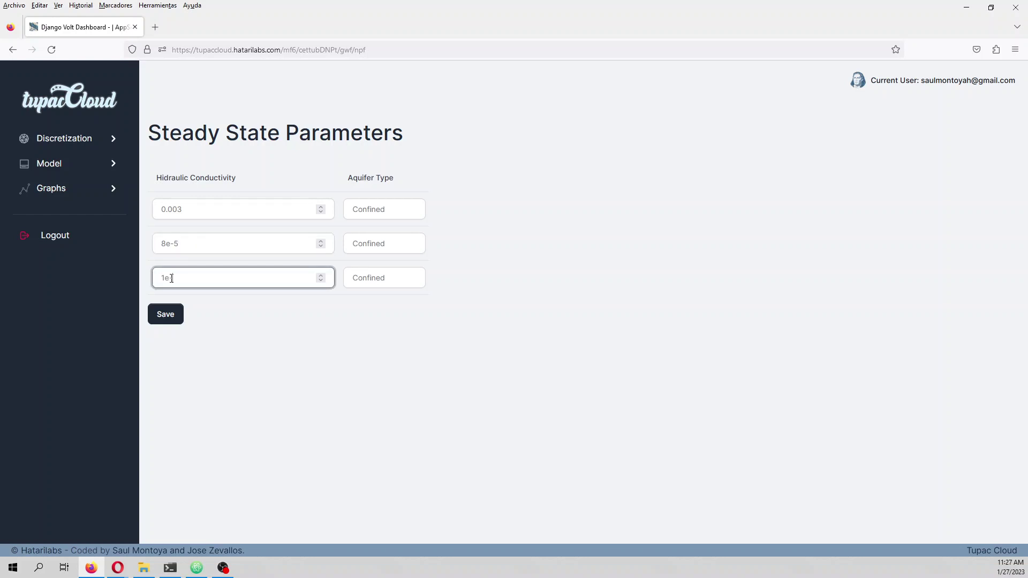
{"action": "type", "text": "-5"}
{"action": "left_click", "coordinate": [375, 213]}
{"action": "left_click", "coordinate": [376, 231]}
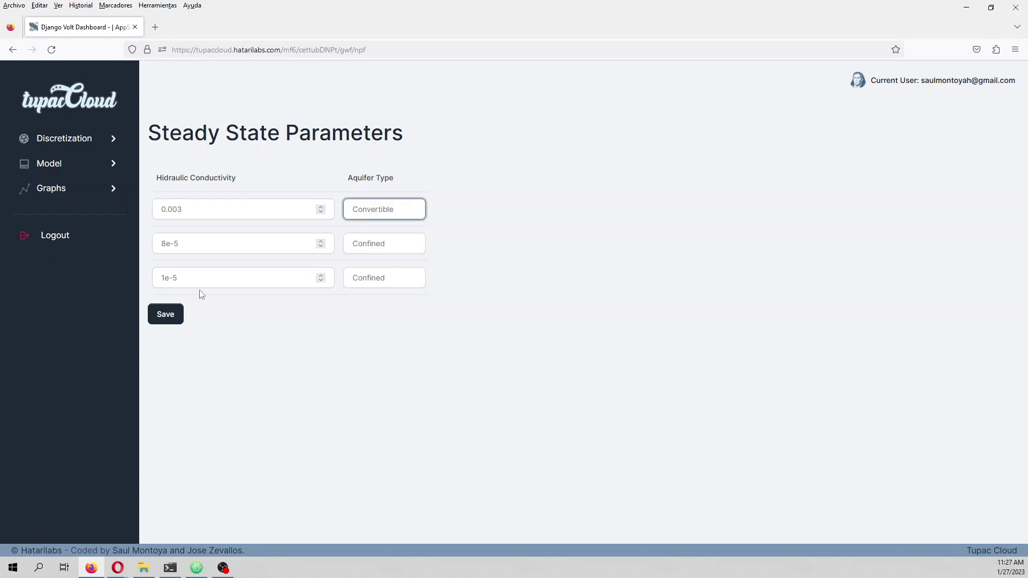
{"action": "left_click", "coordinate": [168, 314]}
{"action": "left_click", "coordinate": [216, 192]}
- Save the transient storage parameters Ss 1e-6 and Sy 0.15
{"action": "type", "text": "1e-6"}
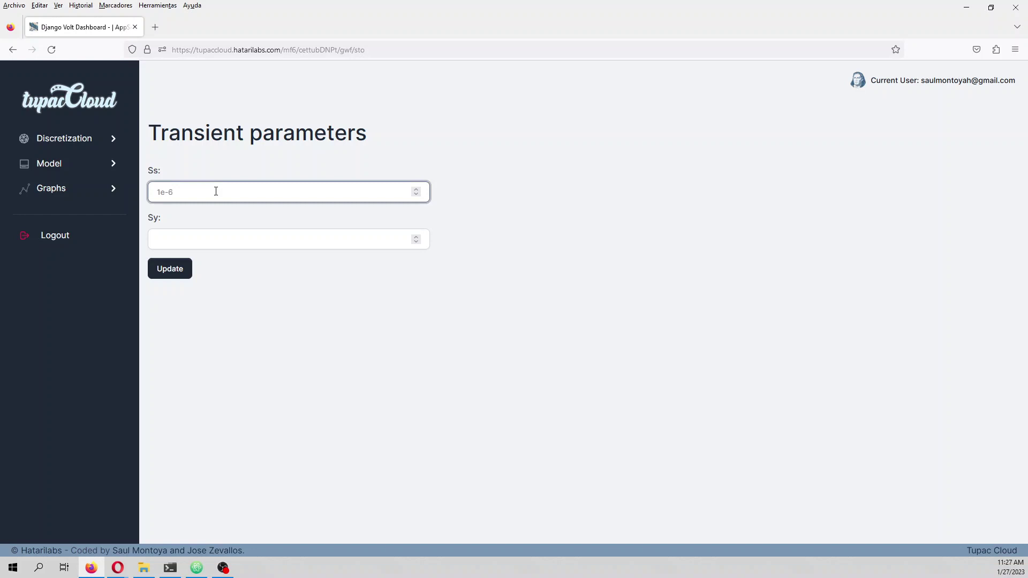
{"action": "left_click", "coordinate": [204, 241]}
{"action": "type", "text": "0.15"}
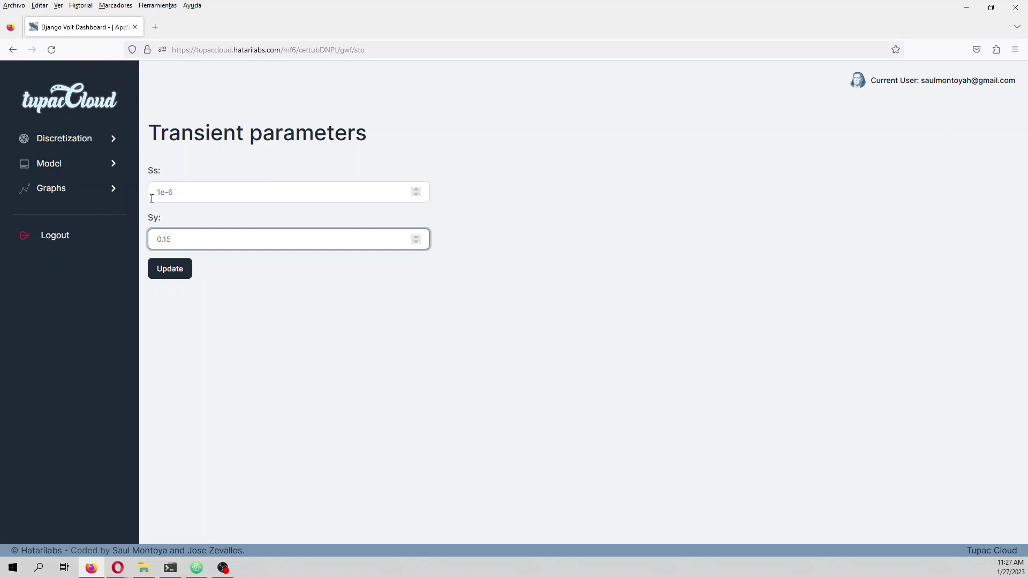
{"action": "left_click", "coordinate": [175, 270]}
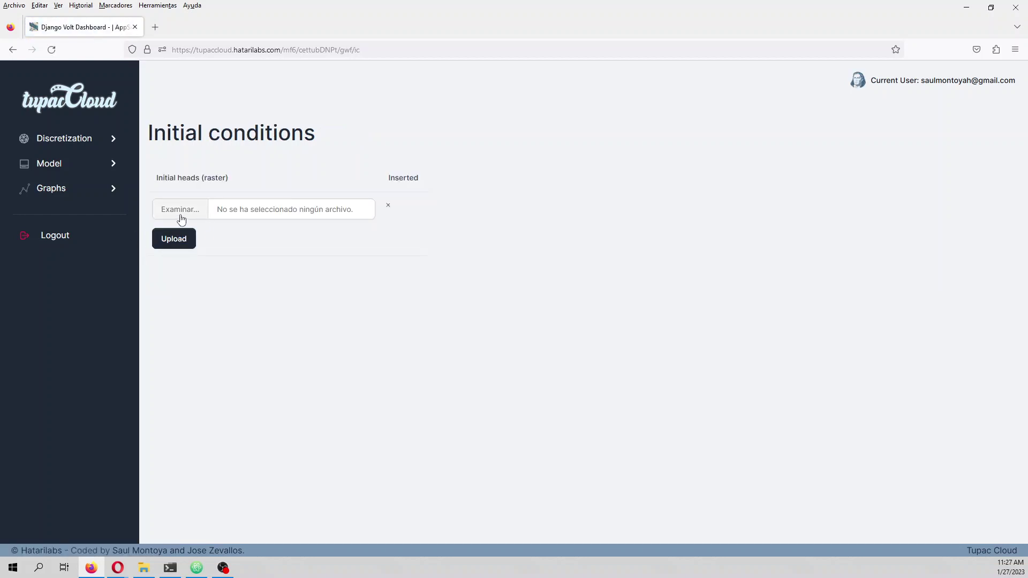
- Upload ModeloDem1.tif as the initial heads raster
{"action": "left_click", "coordinate": [181, 220]}
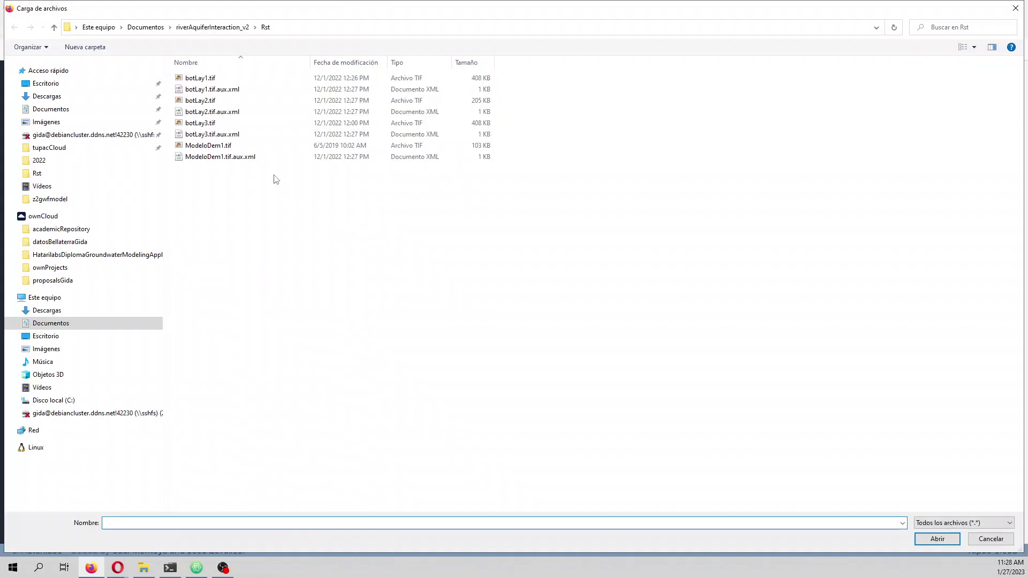
{"action": "double_click", "coordinate": [234, 146]}
{"action": "left_click", "coordinate": [175, 240]}
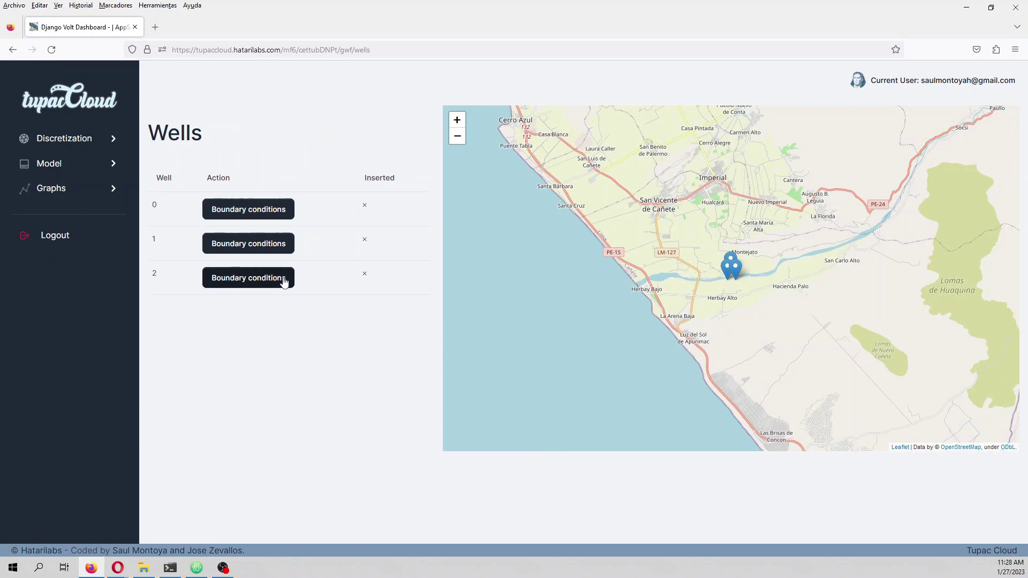
- Upload well 0's schedule with pump rates 0 and -0.005
{"action": "left_click", "coordinate": [266, 215]}
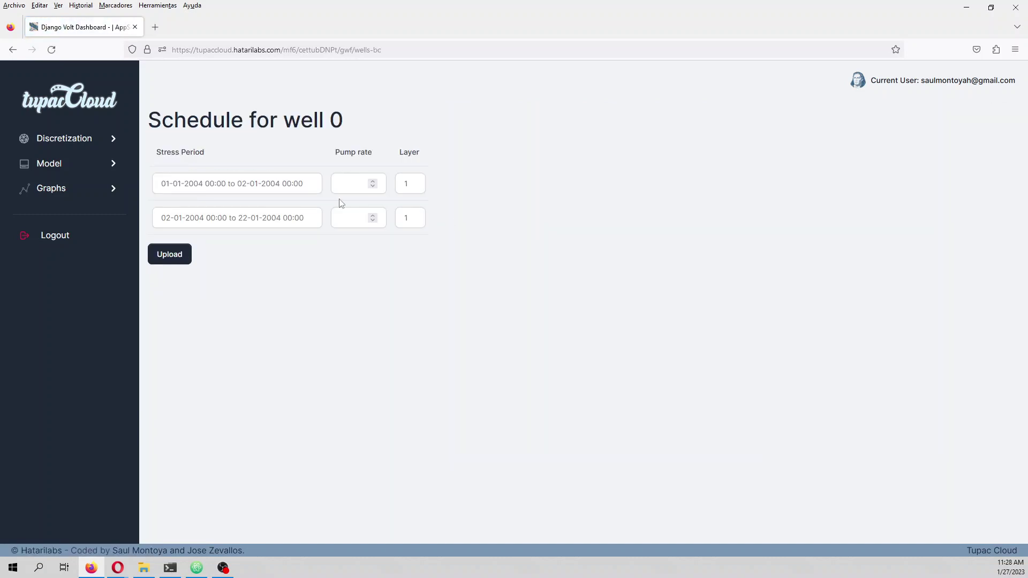
{"action": "left_click", "coordinate": [357, 188]}
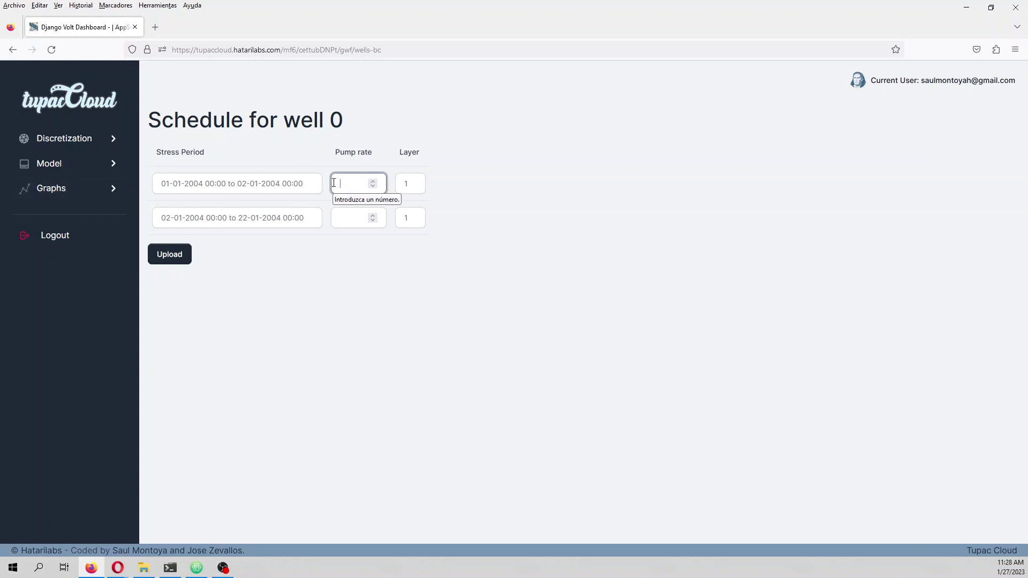
{"action": "type", "text": "0"}
{"action": "left_click", "coordinate": [348, 219]}
{"action": "type", "text": "-0.005"}
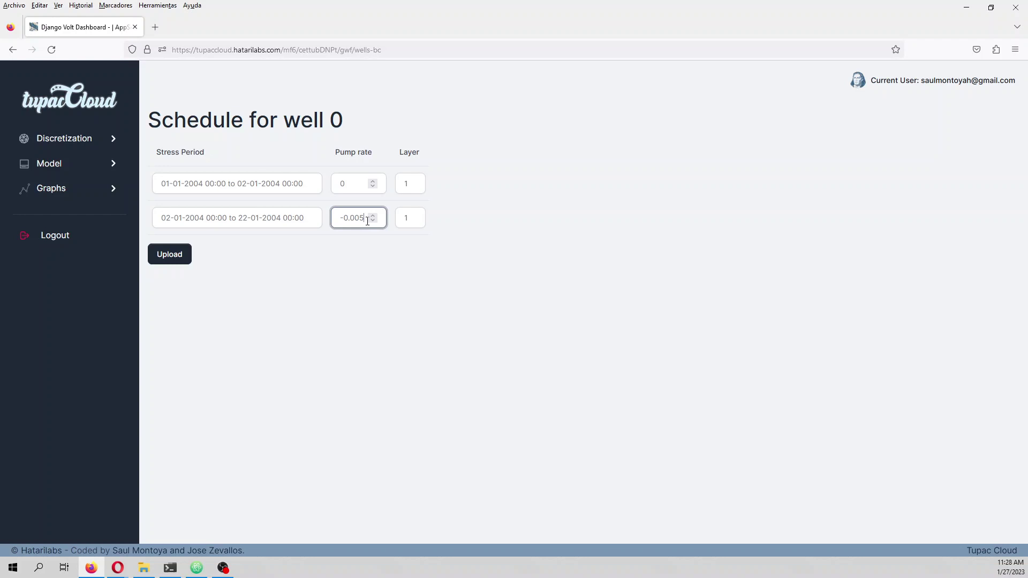
{"action": "left_click_drag", "start_coordinate": [367, 220], "coordinate": [341, 220]}
{"action": "left_click", "coordinate": [177, 255]}
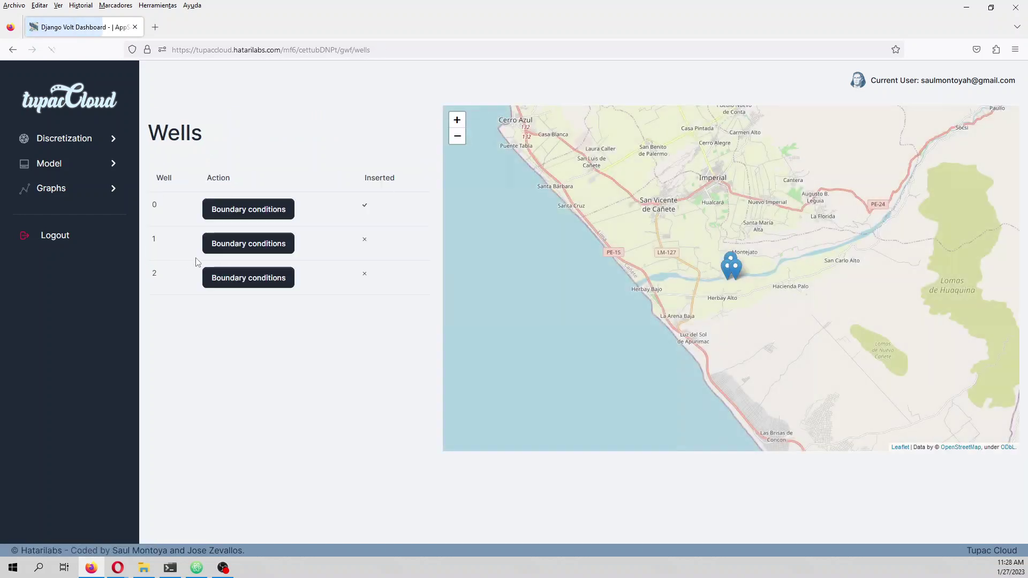
- Upload well 1's schedule with pump rates 0 and -0.005
{"action": "left_click", "coordinate": [244, 245]}
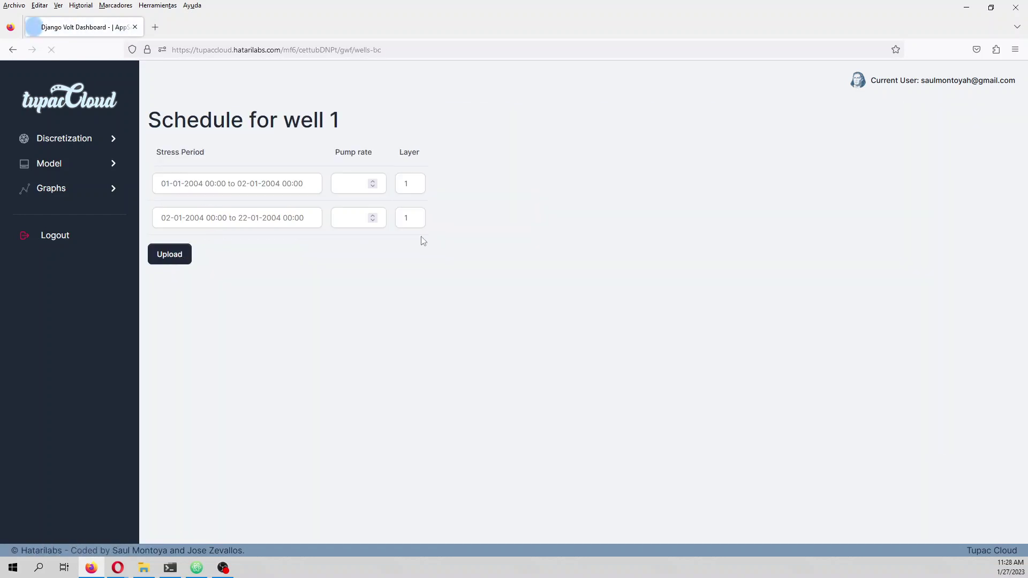
{"action": "left_click", "coordinate": [357, 183]}
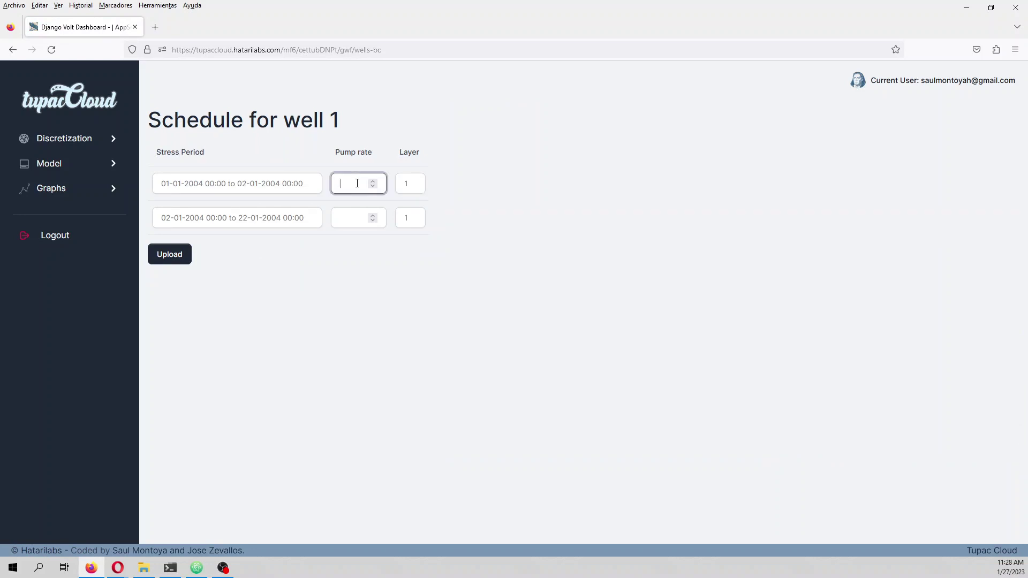
{"action": "type", "text": "0"}
{"action": "left_click", "coordinate": [356, 217]}
{"action": "type", "text": "-0.005"}
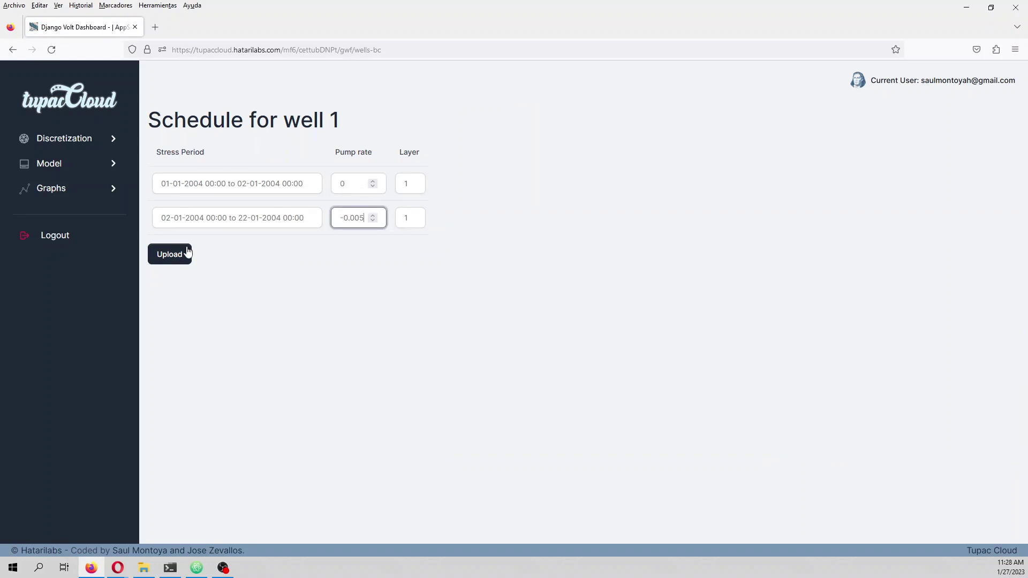
{"action": "left_click", "coordinate": [185, 252]}
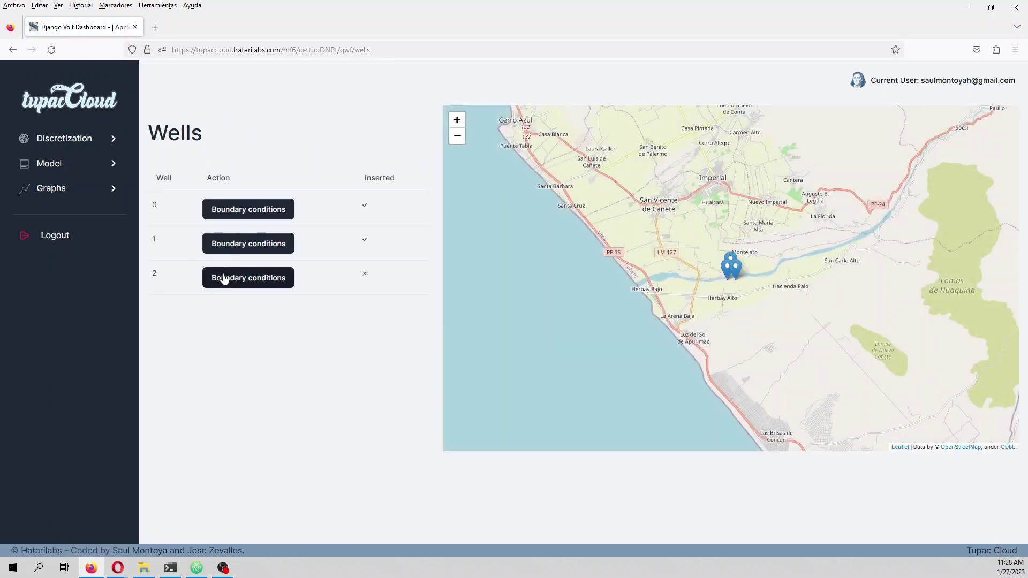
- Upload well 2's schedule with pump rates 0 and -0.005
{"action": "left_click", "coordinate": [223, 278]}
{"action": "left_click", "coordinate": [359, 180]}
{"action": "type", "text": "0"}
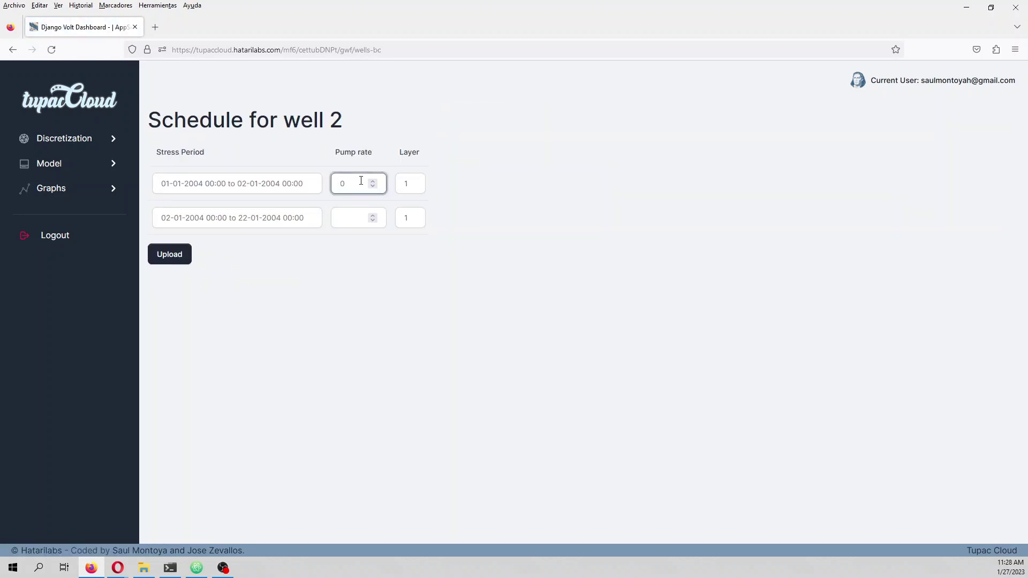
{"action": "left_click", "coordinate": [345, 212]}
{"action": "type", "text": "-0.005"}
{"action": "left_click", "coordinate": [172, 256]}
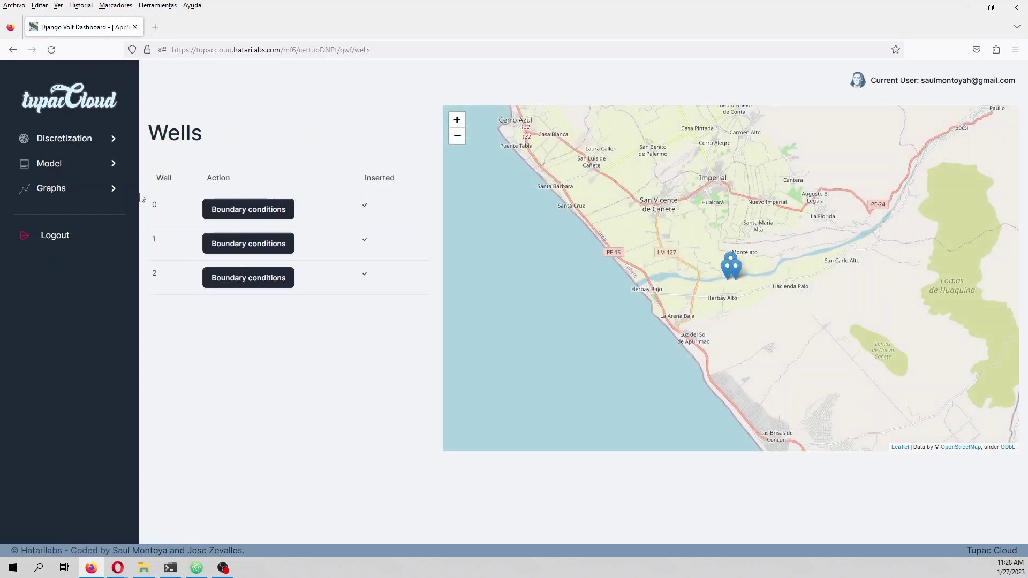
{"action": "left_click", "coordinate": [104, 163]}
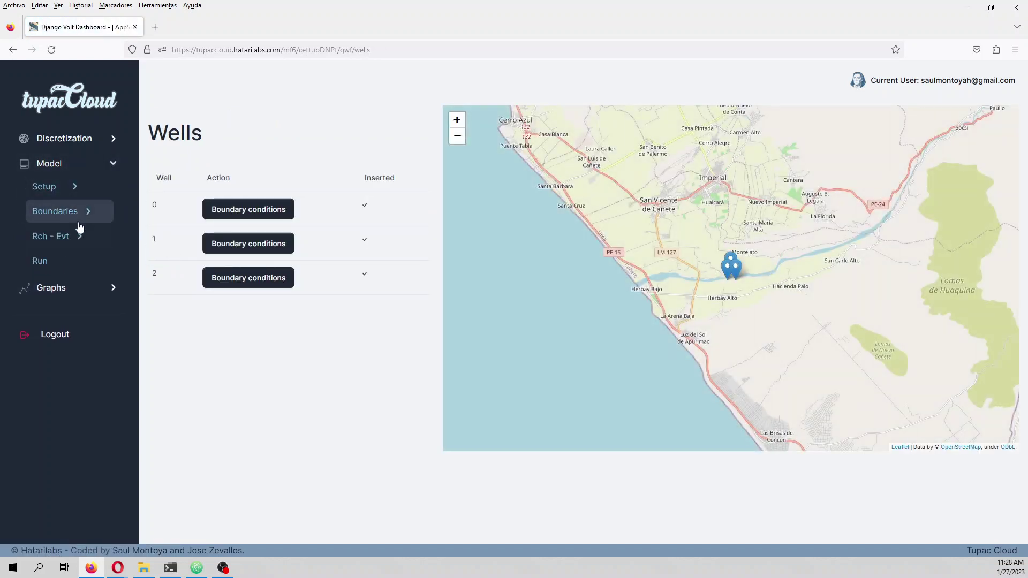
- View the Drains page, which reports no drains in refinement layers, then go to the Rivers page
{"action": "left_click", "coordinate": [78, 237]}
{"action": "left_click", "coordinate": [73, 212]}
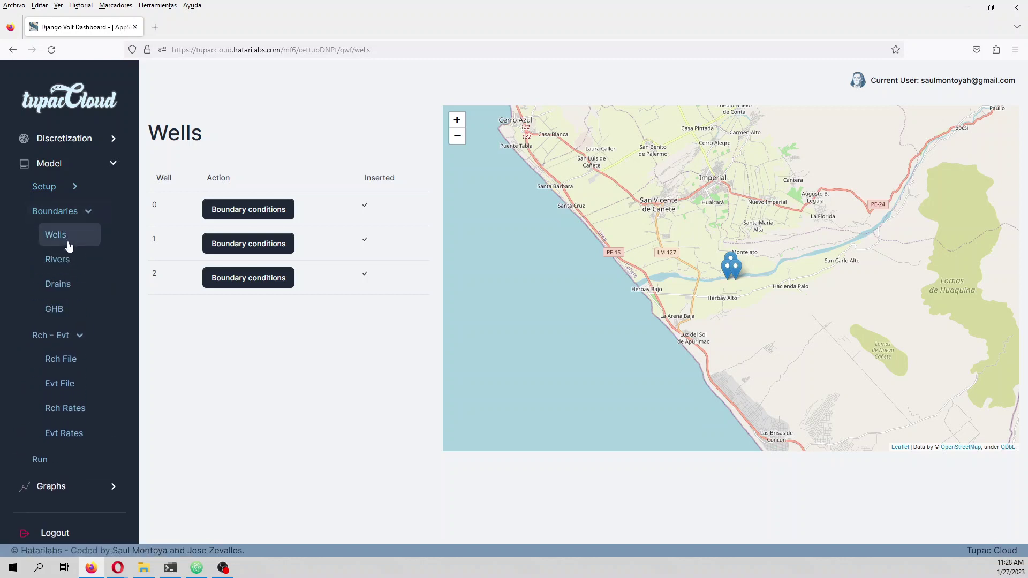
{"action": "left_click", "coordinate": [67, 283]}
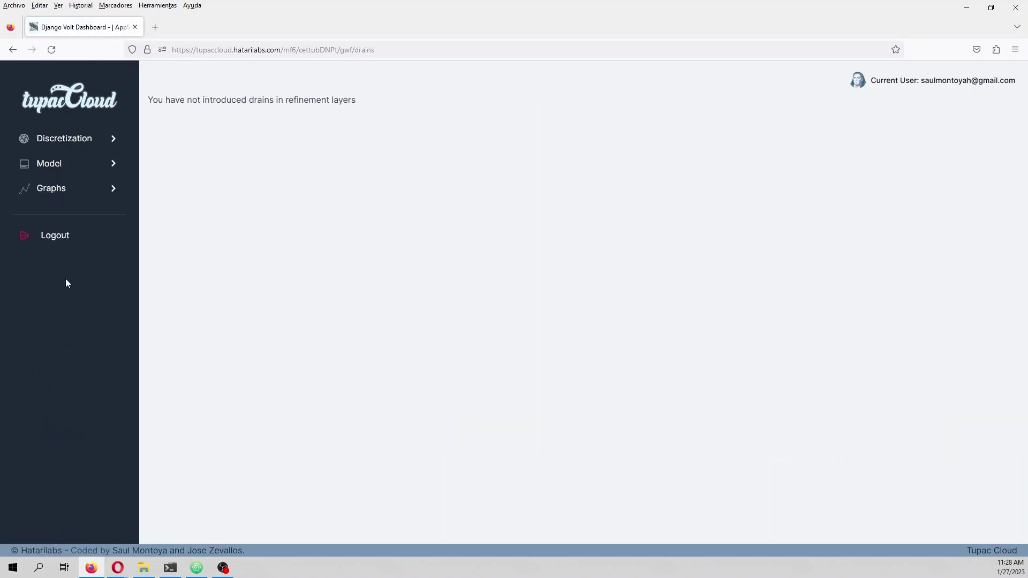
{"action": "left_click", "coordinate": [68, 173]}
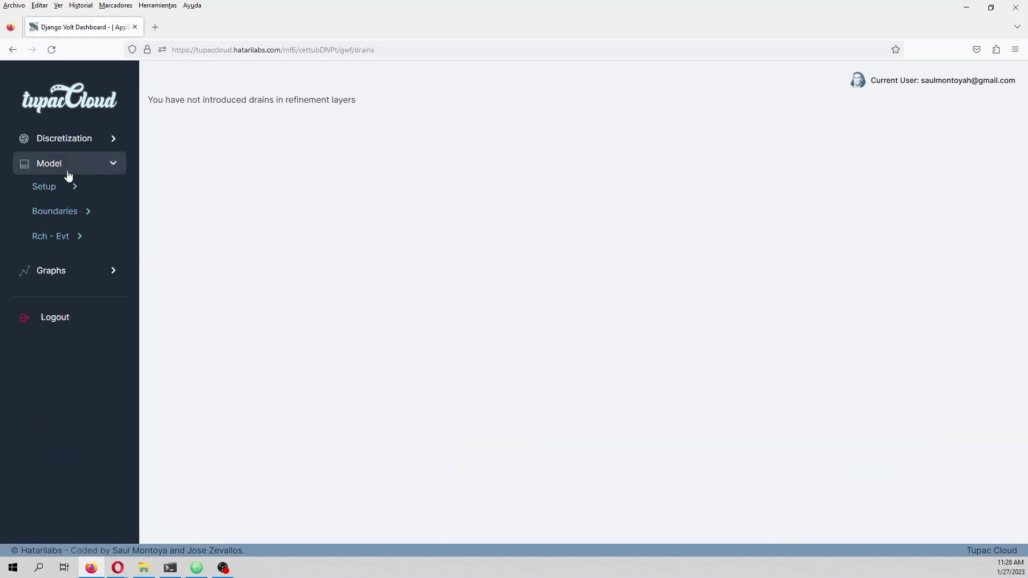
{"action": "left_click", "coordinate": [67, 217]}
{"action": "left_click", "coordinate": [58, 260]}
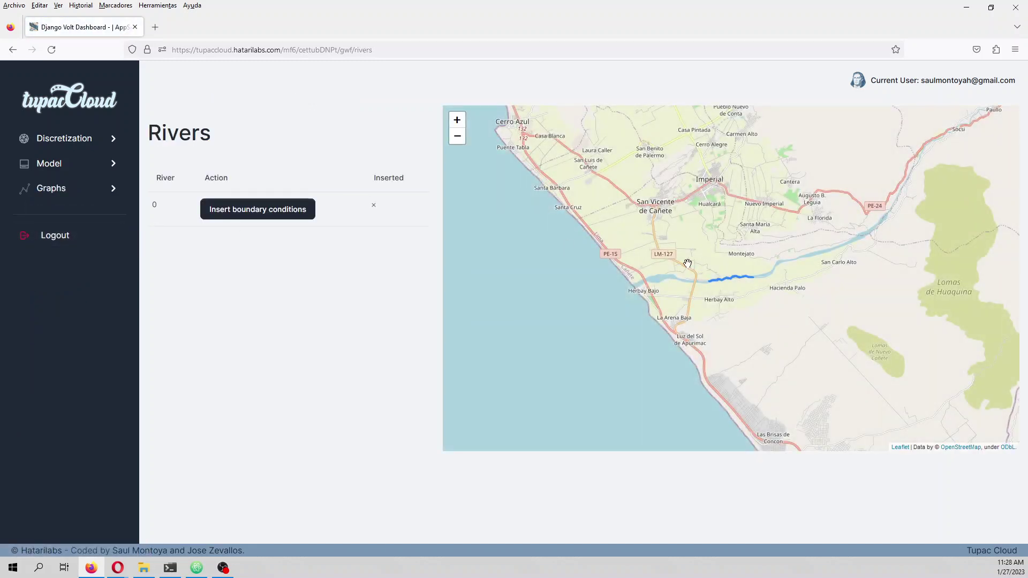
- Open river 0's boundary-condition schedule form with its empty Depth and Conductivity fields
{"action": "scroll", "coordinate": [730, 280], "scroll_direction": "up", "scroll_amount": 5}
{"action": "scroll", "coordinate": [727, 277], "scroll_direction": "down", "scroll_amount": 2}
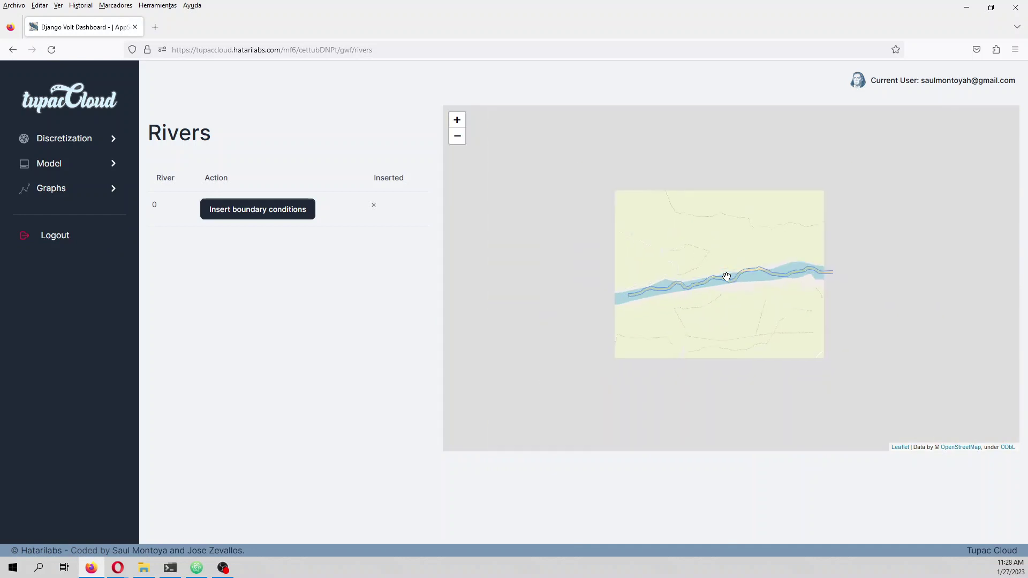
{"action": "left_click", "coordinate": [250, 218]}
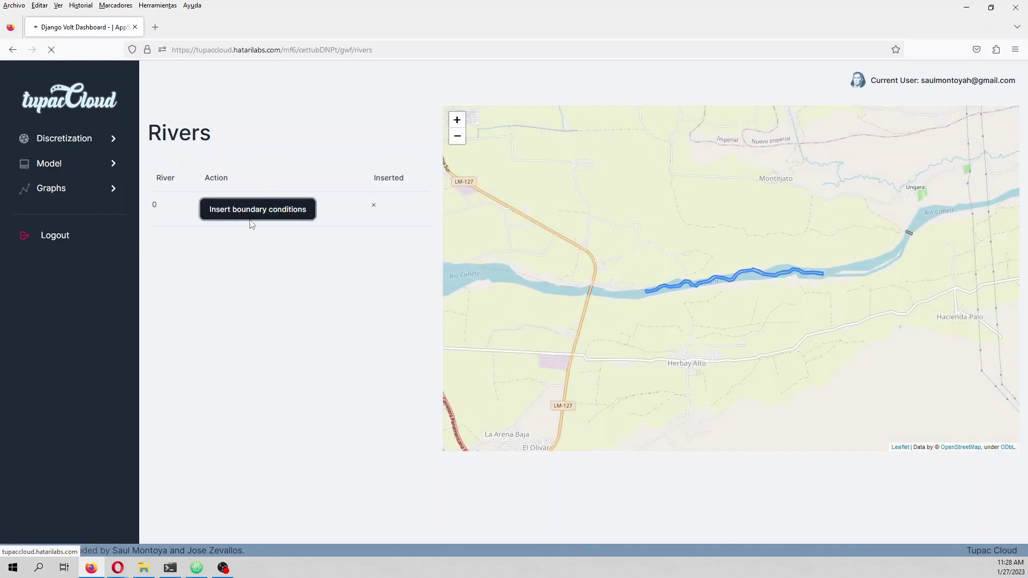
{"action": "left_click", "coordinate": [432, 211]}
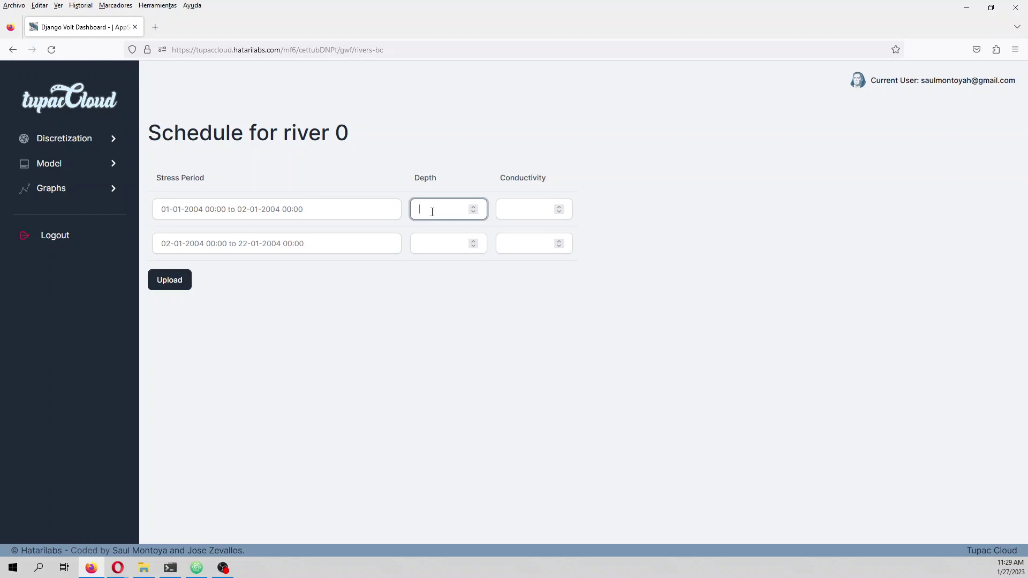
- Enter depth 2 and conductivity 0.01 for both periods of river 0, then upload
{"action": "type", "text": "2"}
{"action": "left_click", "coordinate": [437, 240]}
{"action": "type", "text": "2"}
{"action": "left_click", "coordinate": [508, 208]}
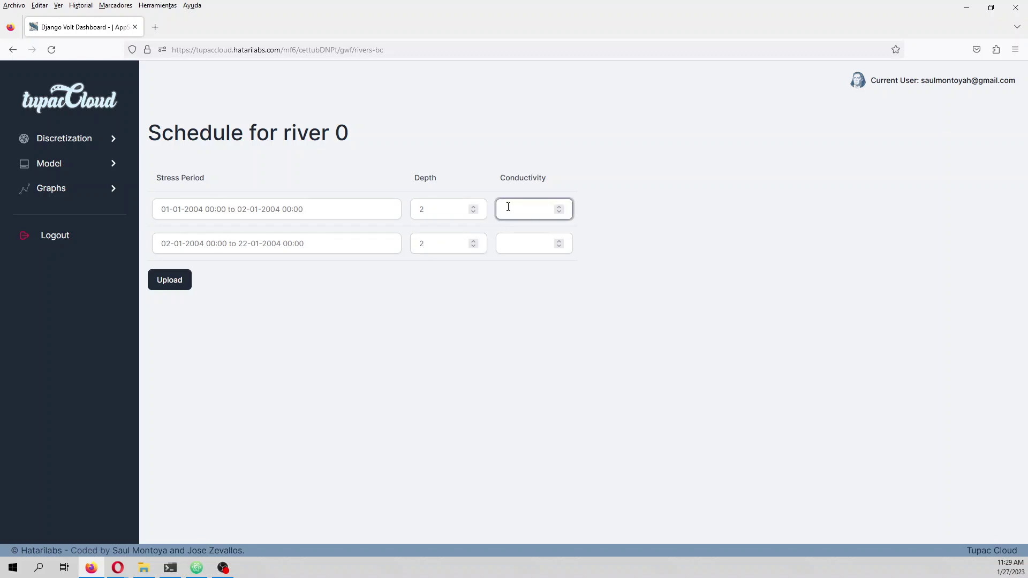
{"action": "type", "text": "10"}
{"action": "key", "text": "BackSpace"}
{"action": "key", "text": "BackSpace"}
{"action": "type", "text": "1e-4"}
{"action": "key", "text": "BackSpace"}
{"action": "key", "text": "BackSpace"}
{"action": "key", "text": "BackSpace"}
{"action": "type", "text": "0.01"}
{"action": "left_click_drag", "start_coordinate": [524, 205], "coordinate": [495, 209]}
{"action": "key", "text": "ctrl+c"}
{"action": "left_click", "coordinate": [518, 245]}
{"action": "key", "text": "ctrl+v"}
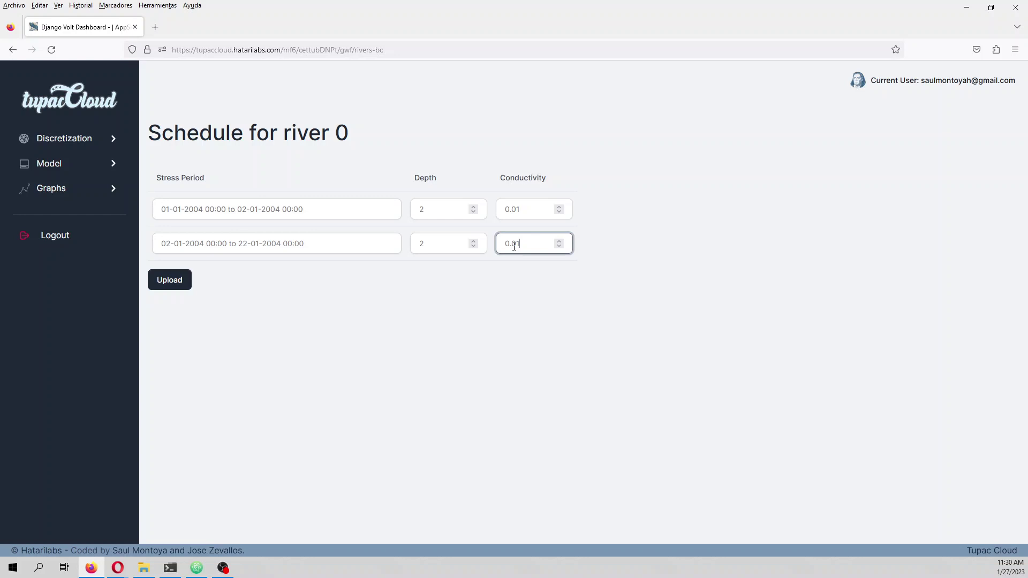
{"action": "left_click", "coordinate": [168, 281]}
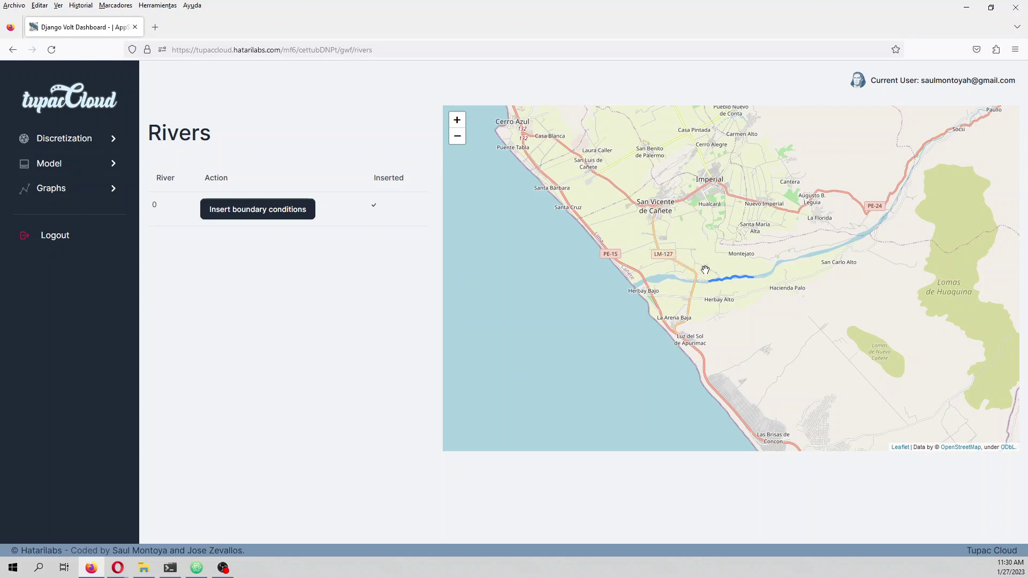
- Go to the general-head boundary (GHB) list under Model > Boundaries
{"action": "scroll", "coordinate": [706, 270], "scroll_direction": "up", "scroll_amount": 2}
{"action": "left_click_drag", "start_coordinate": [745, 291], "coordinate": [683, 236]}
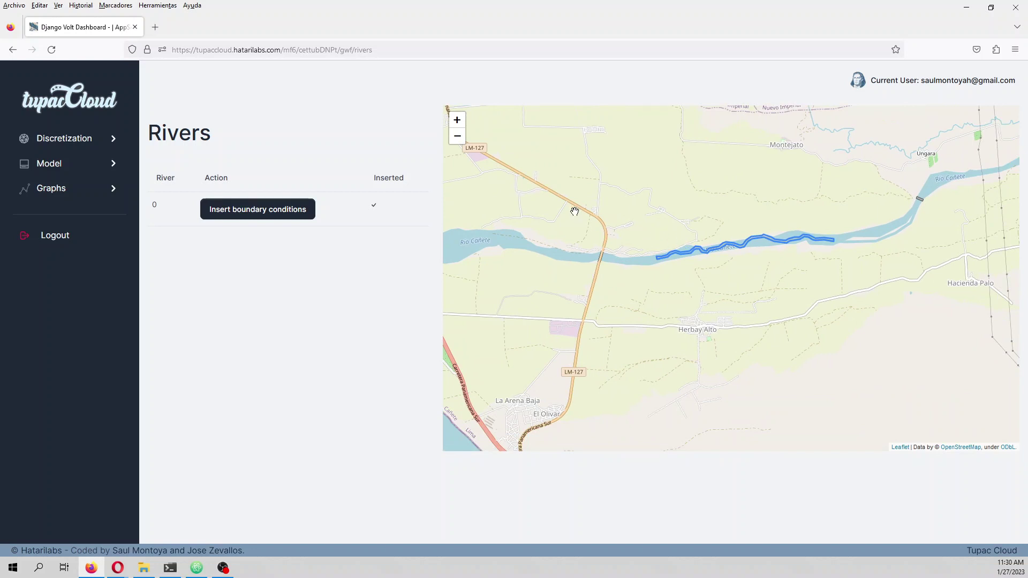
{"action": "left_click", "coordinate": [73, 191]}
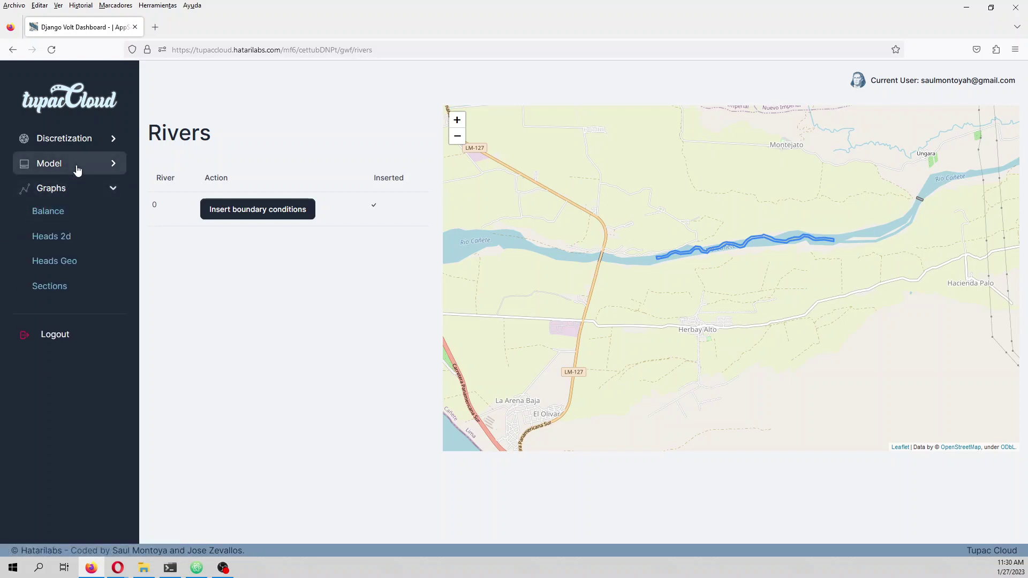
{"action": "left_click", "coordinate": [68, 220]}
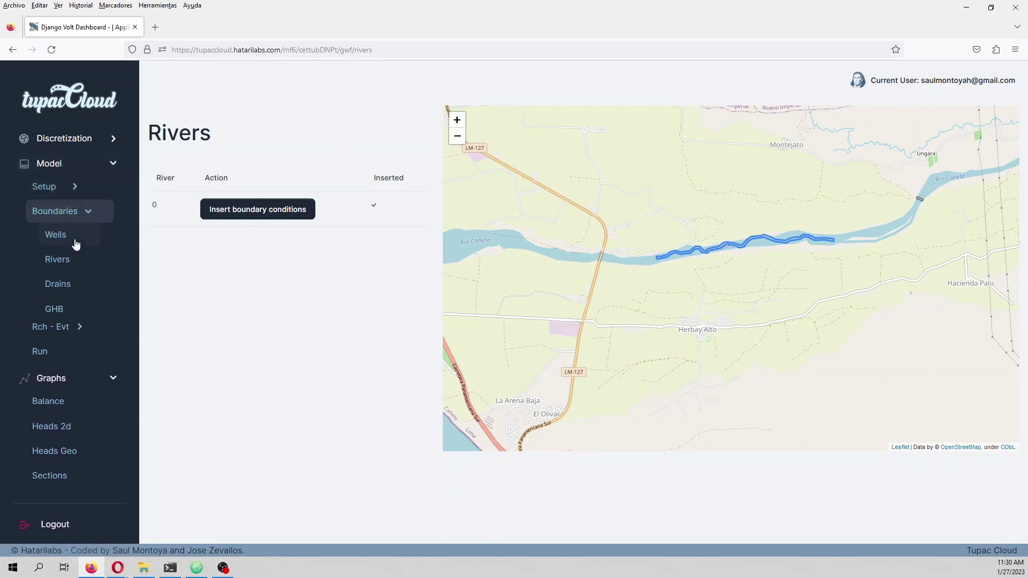
{"action": "left_click", "coordinate": [82, 306]}
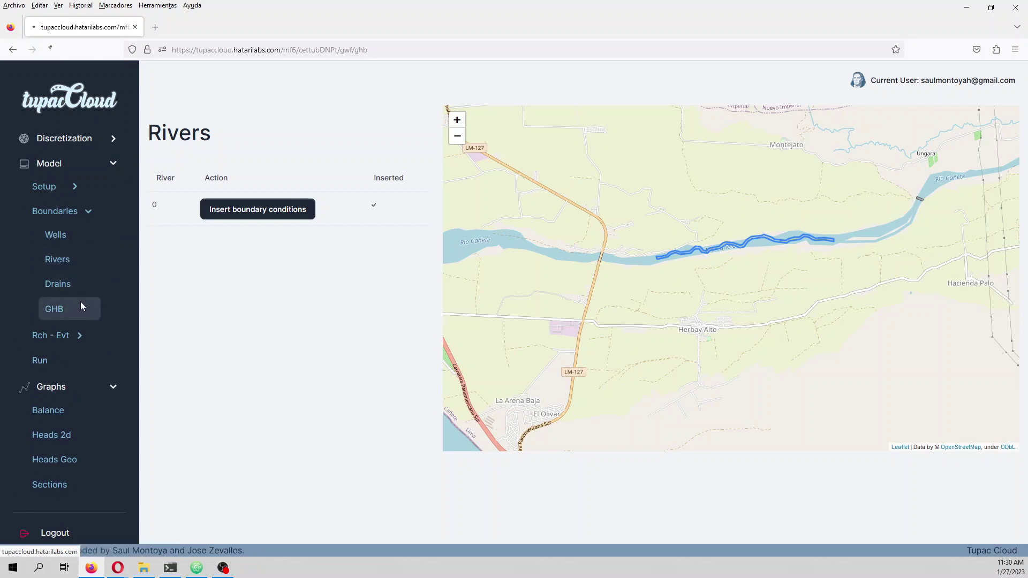
{"action": "scroll", "coordinate": [716, 269], "scroll_direction": "up", "scroll_amount": 3}
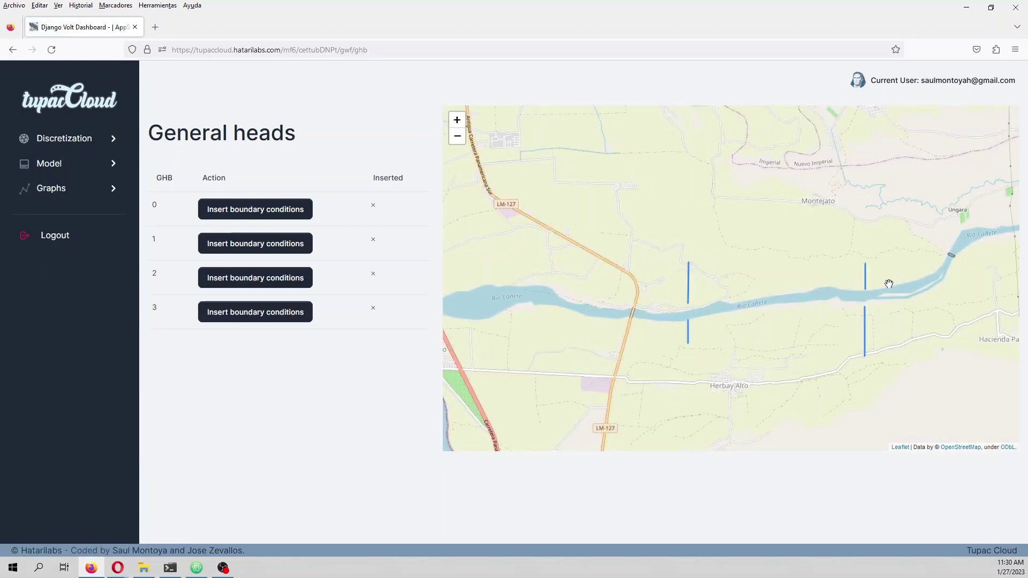
- Upload general head 0's schedule with head 65 and conductance 0.01 for both periods
{"action": "left_click", "coordinate": [273, 210]}
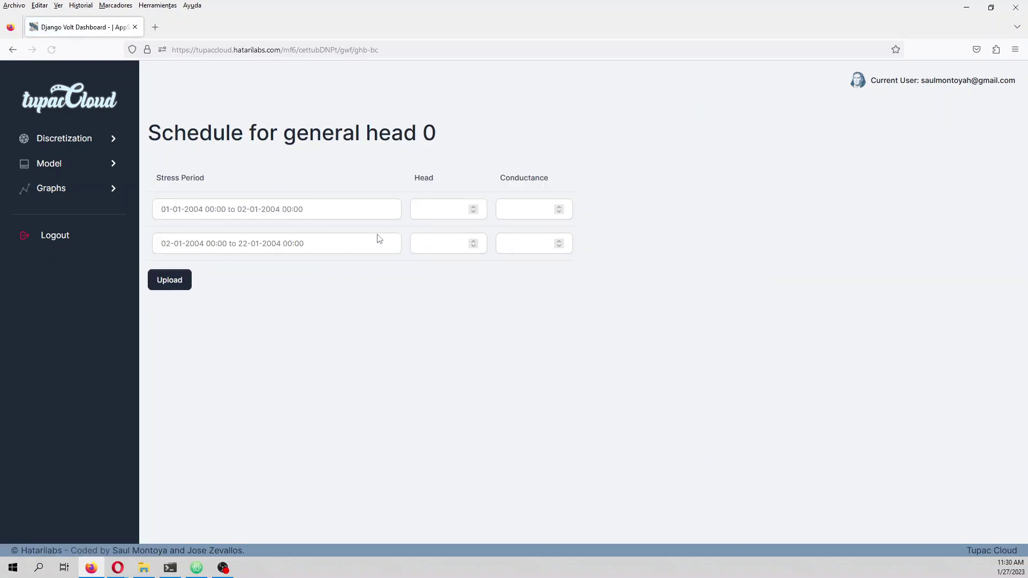
{"action": "left_click", "coordinate": [450, 210]}
{"action": "left_click", "coordinate": [451, 244]}
{"action": "left_click", "coordinate": [511, 207]}
{"action": "left_click", "coordinate": [512, 243]}
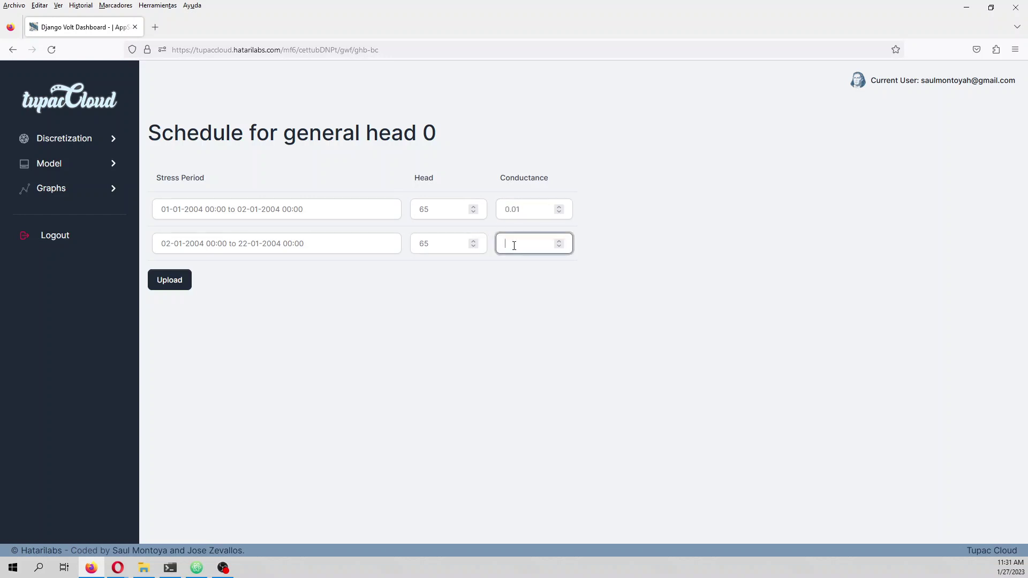
{"action": "type", "text": "0.01"}
{"action": "left_click", "coordinate": [171, 280]}
- Upload general head 1's schedule with head 65 and conductance 0.01 for both periods
{"action": "left_click", "coordinate": [277, 239]}
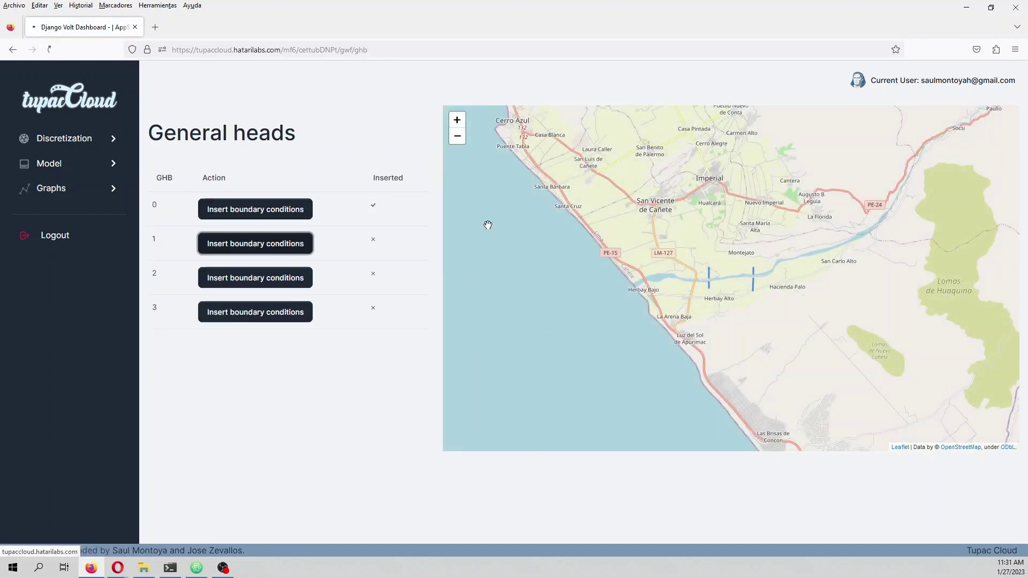
{"action": "left_click", "coordinate": [455, 208]}
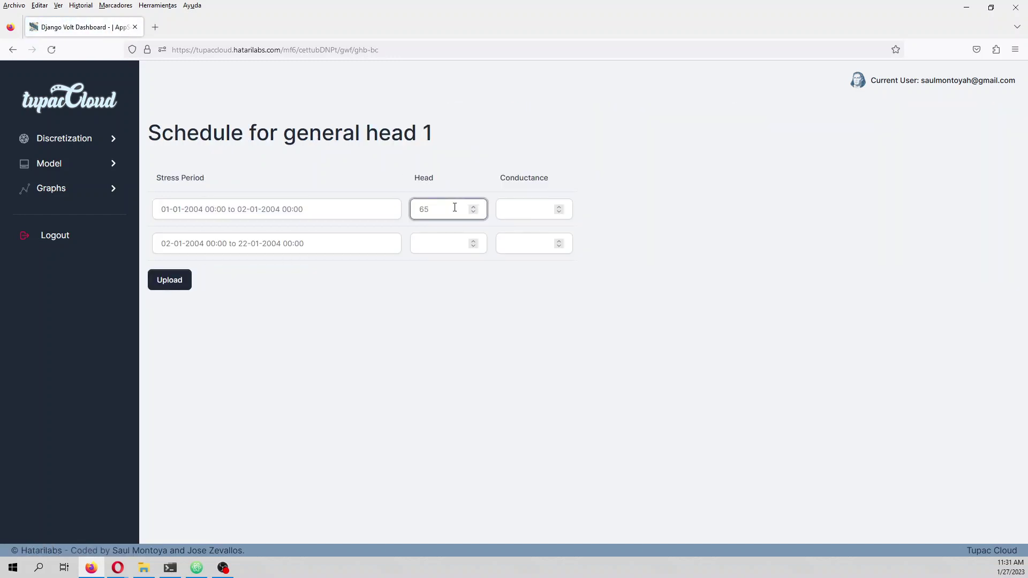
{"action": "left_click", "coordinate": [441, 242]}
{"action": "type", "text": "65"}
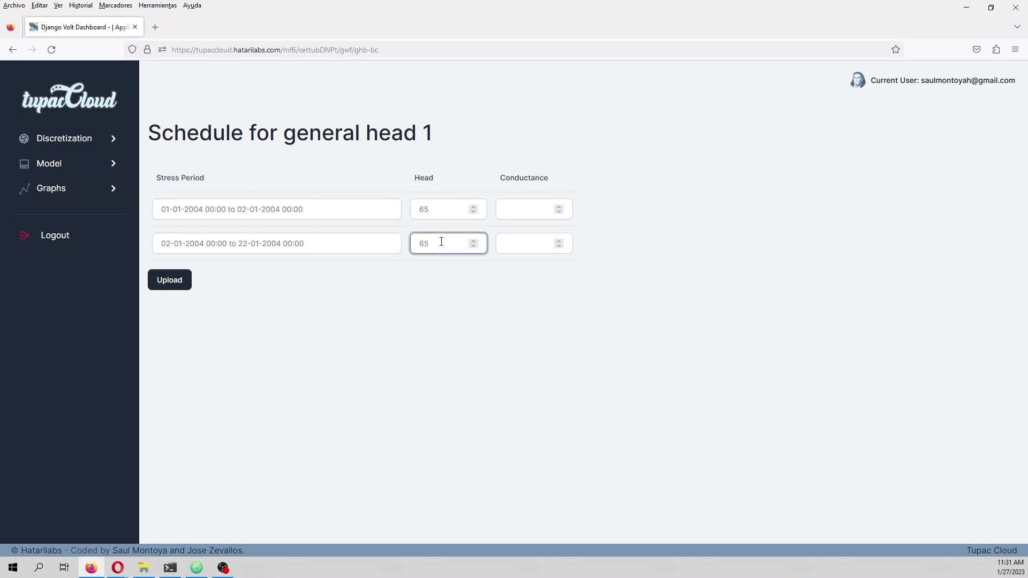
{"action": "left_click", "coordinate": [527, 209]}
{"action": "type", "text": "0.01"}
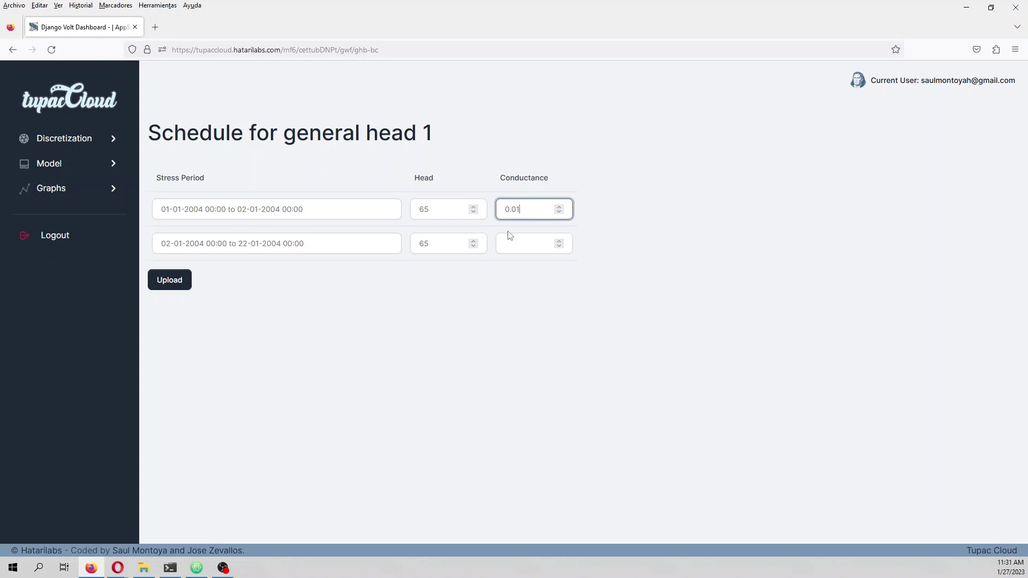
{"action": "left_click", "coordinate": [512, 239]}
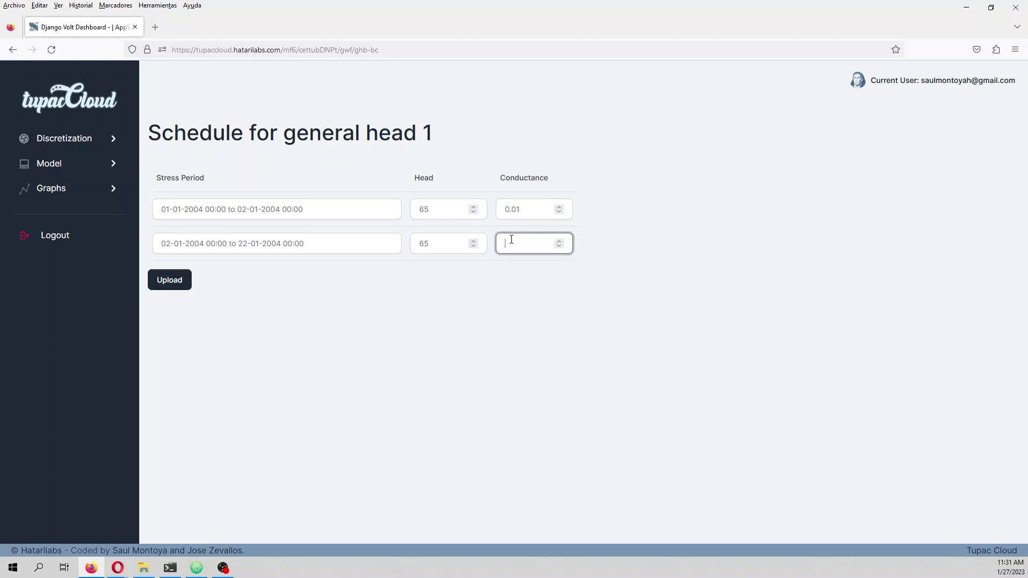
{"action": "left_click", "coordinate": [171, 279]}
- Upload general head 2's schedule with head 85 and conductance 0.01 for both periods
{"action": "left_click", "coordinate": [289, 279]}
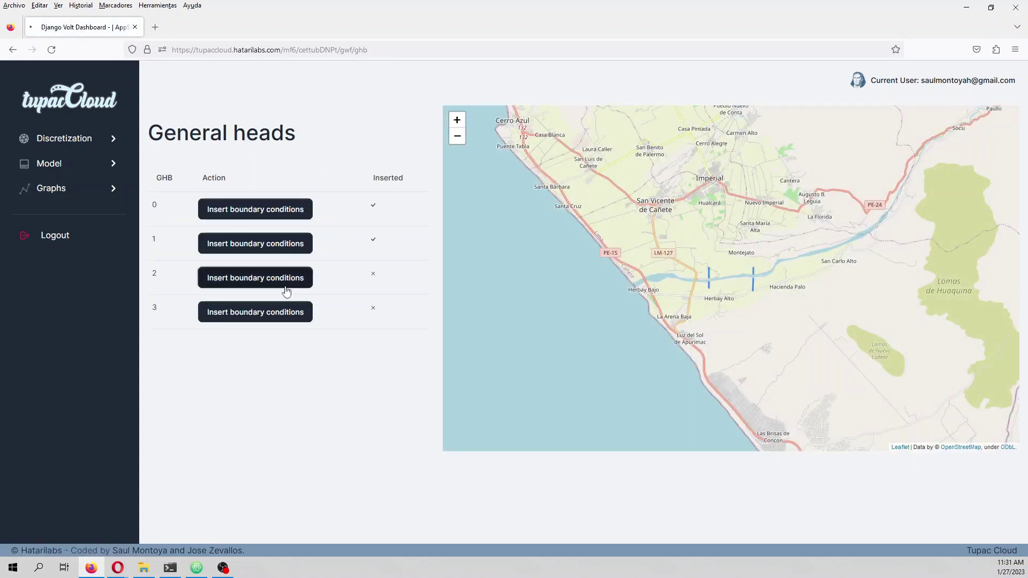
{"action": "left_click", "coordinate": [438, 204]}
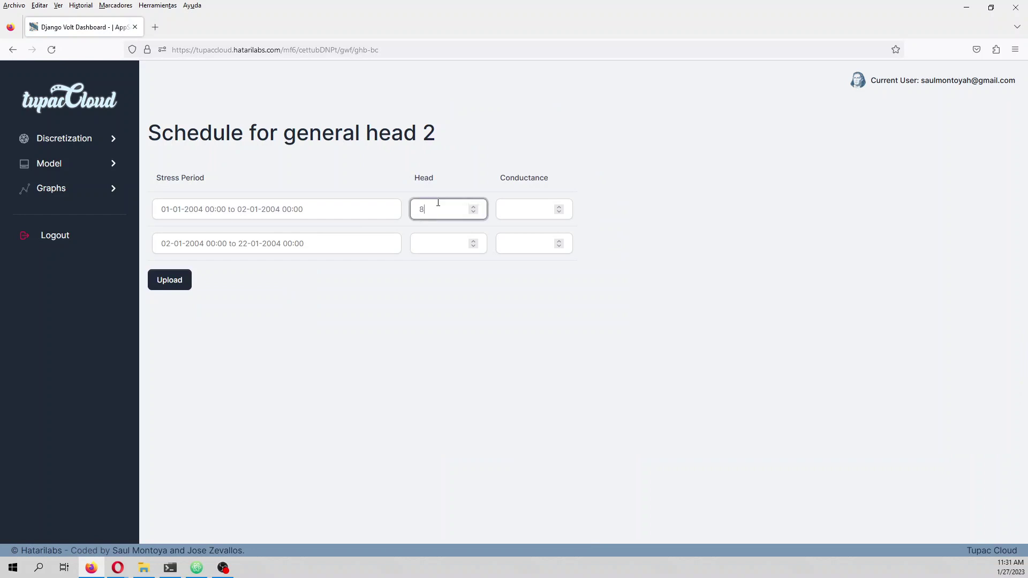
{"action": "left_click", "coordinate": [443, 241]}
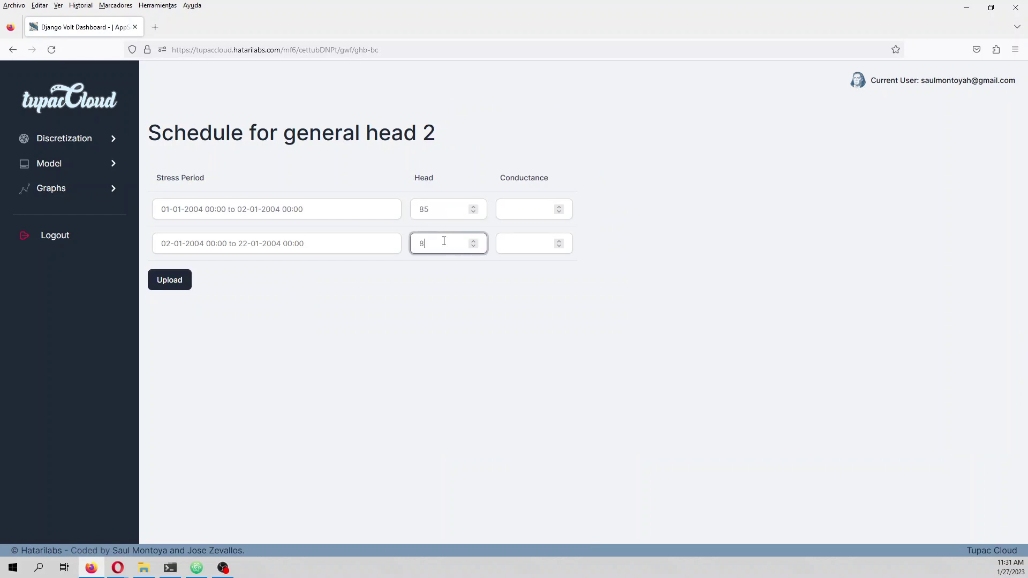
{"action": "left_click", "coordinate": [515, 207]}
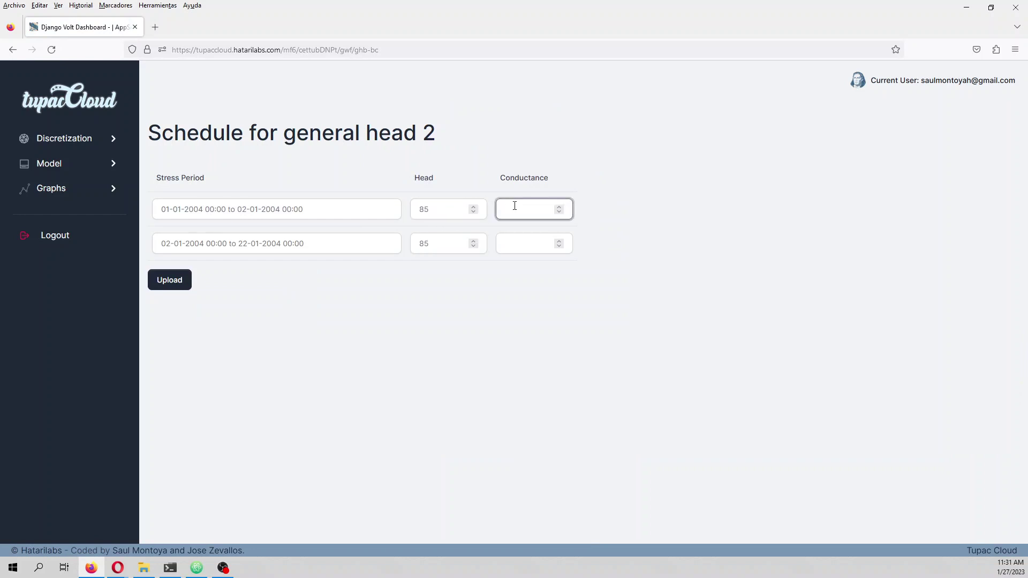
{"action": "left_click", "coordinate": [512, 239]}
{"action": "type", "text": "0.01"}
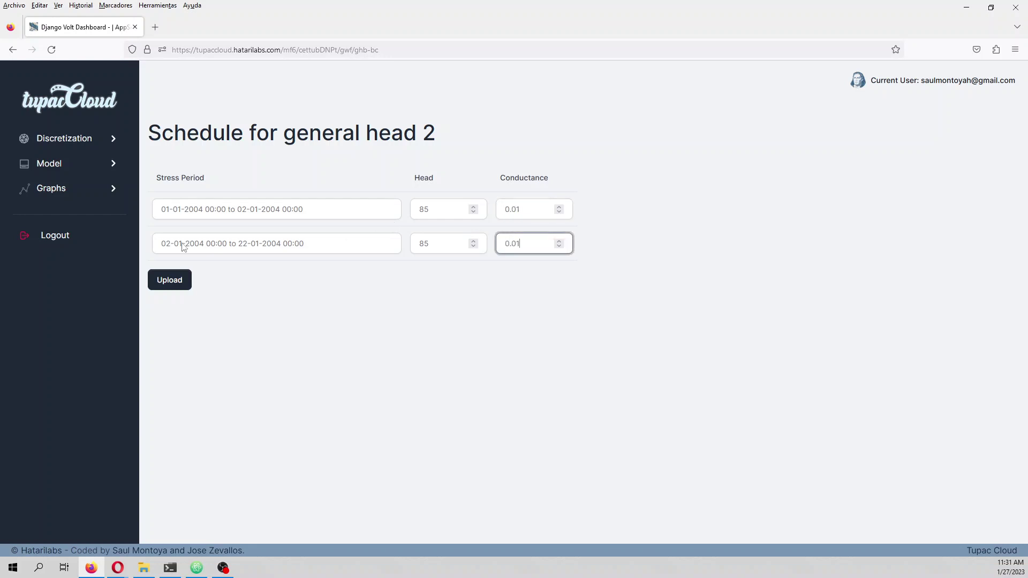
{"action": "left_click", "coordinate": [168, 284]}
- Upload general head 3's schedule with head 85 and conductance 0.01 for both periods
{"action": "left_click", "coordinate": [232, 311]}
{"action": "left_click", "coordinate": [445, 208]}
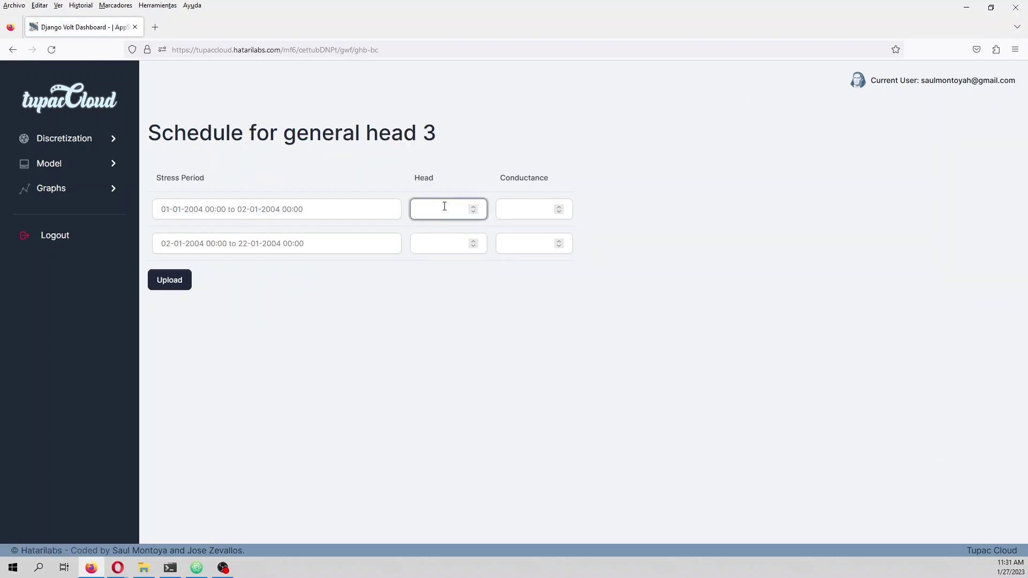
{"action": "left_click", "coordinate": [440, 243]}
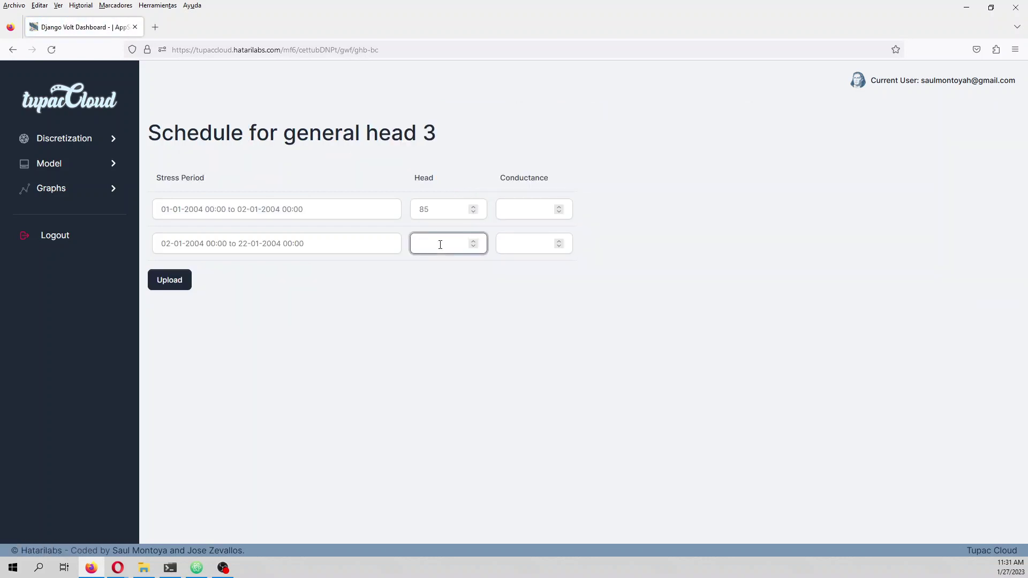
{"action": "type", "text": "85"}
{"action": "left_click", "coordinate": [513, 204]}
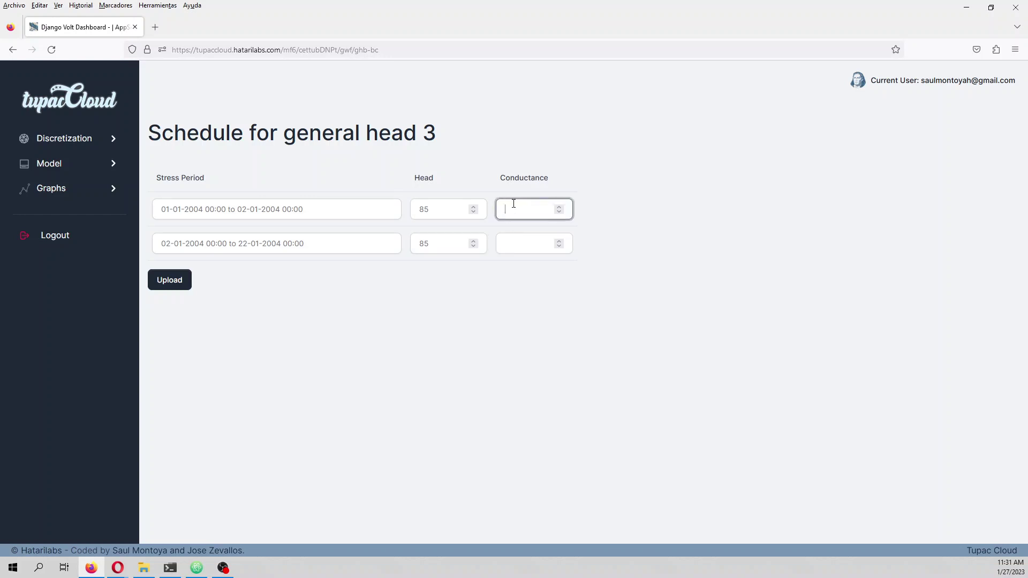
{"action": "type", "text": "0.01"}
{"action": "left_click", "coordinate": [512, 240]}
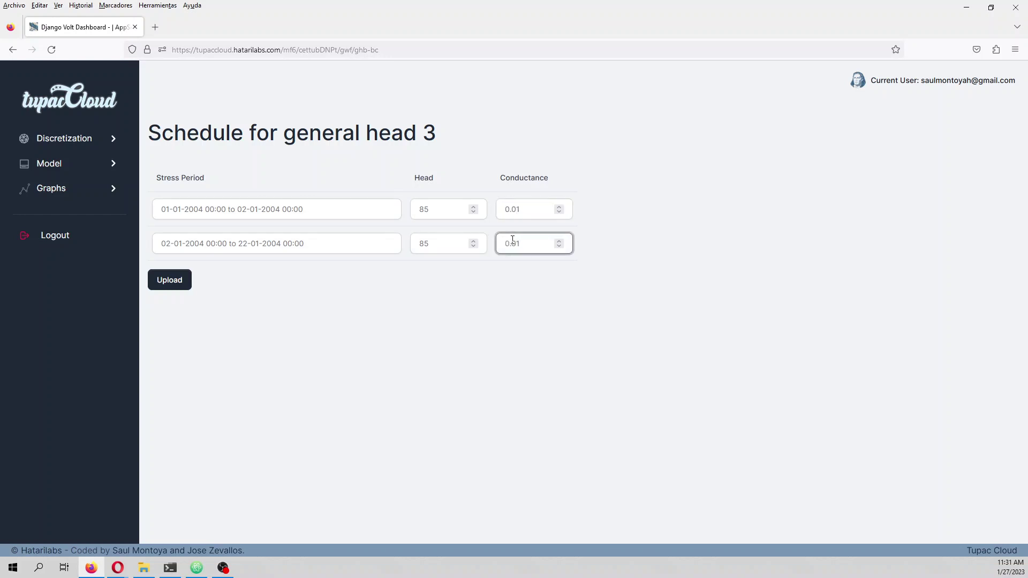
{"action": "left_click", "coordinate": [173, 279]}
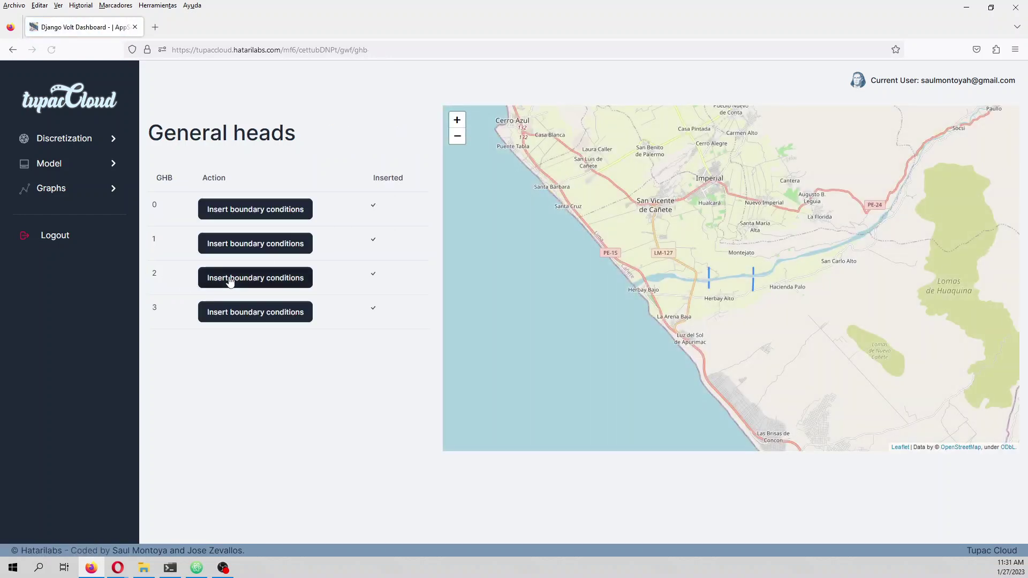
- Upload model_recharge.zip from the Shp folder as the recharge zone file
{"action": "left_click", "coordinate": [47, 164]}
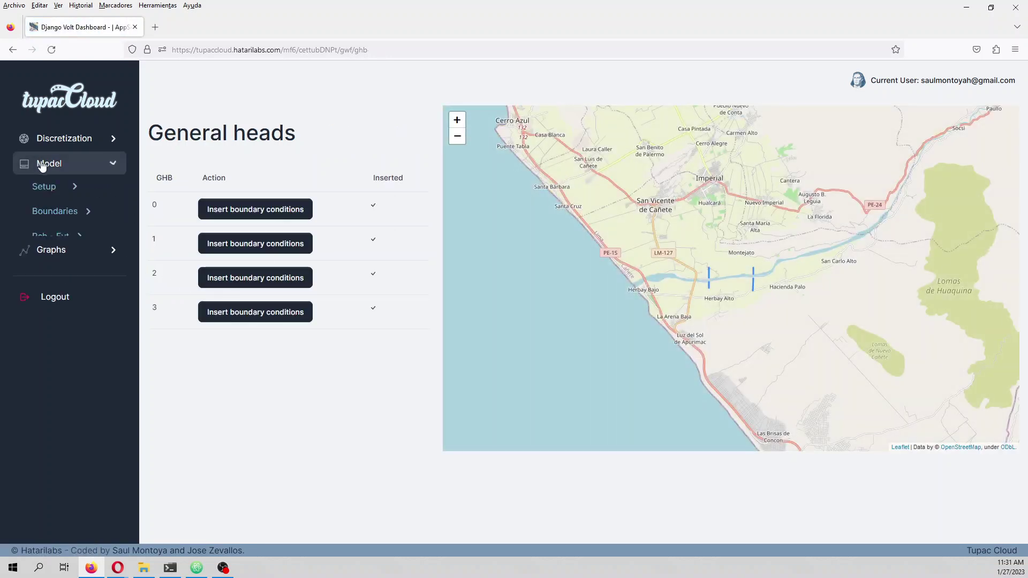
{"action": "left_click", "coordinate": [58, 214]}
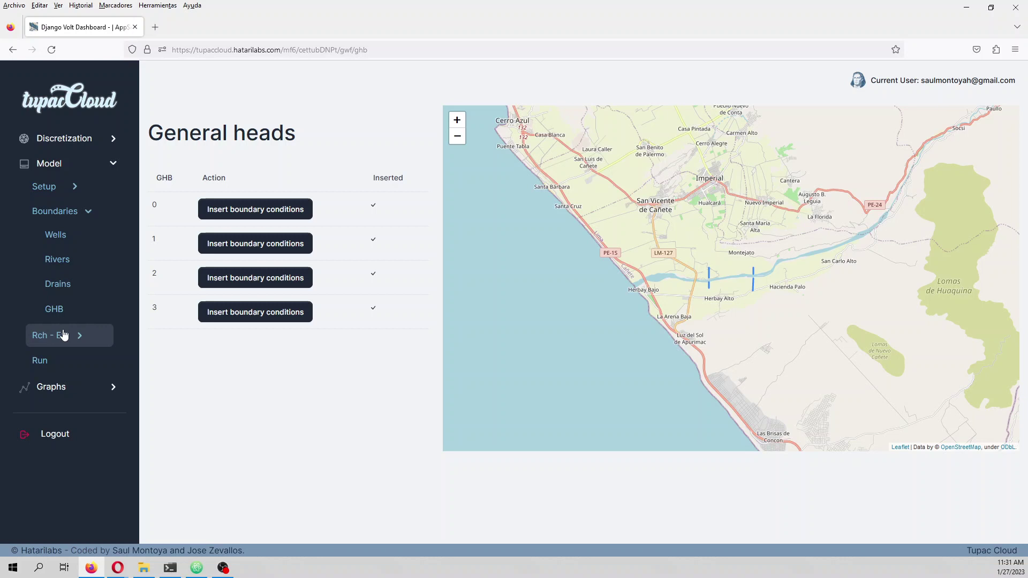
{"action": "left_click", "coordinate": [63, 335]}
{"action": "left_click", "coordinate": [68, 358]}
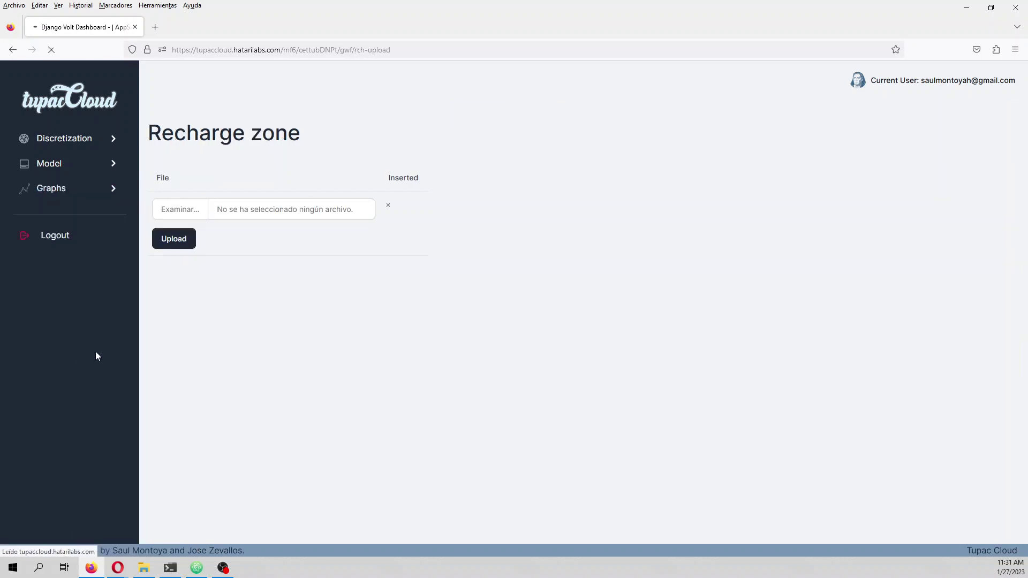
{"action": "left_click", "coordinate": [180, 209]}
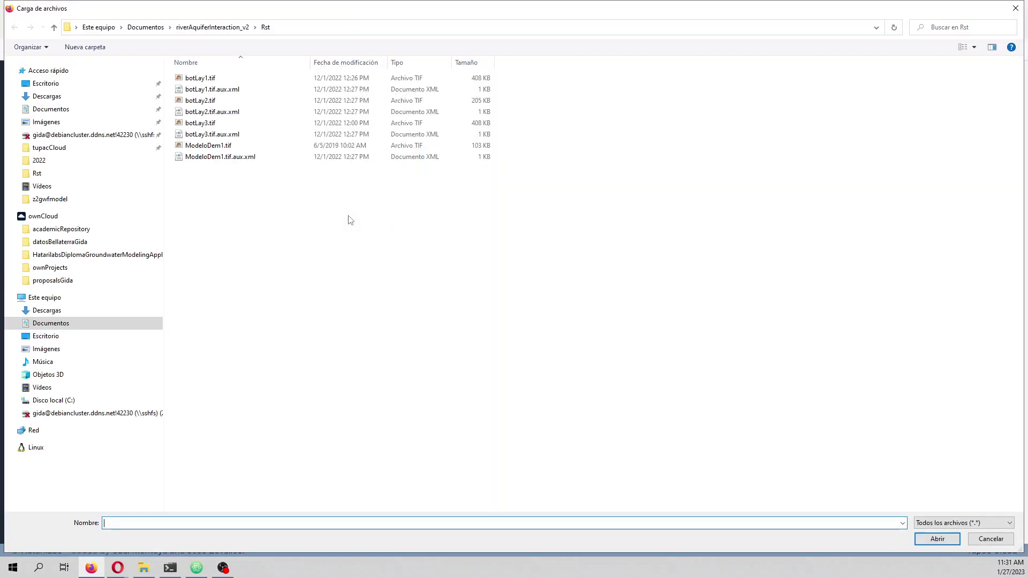
{"action": "left_click", "coordinate": [216, 28]}
{"action": "double_click", "coordinate": [191, 101]}
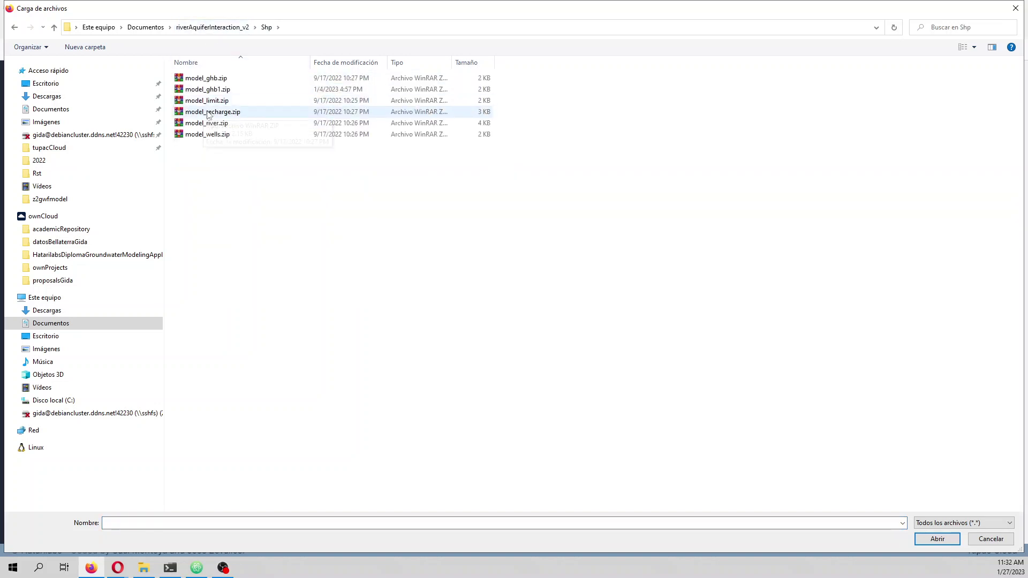
{"action": "double_click", "coordinate": [208, 111]}
{"action": "left_click", "coordinate": [177, 239]}
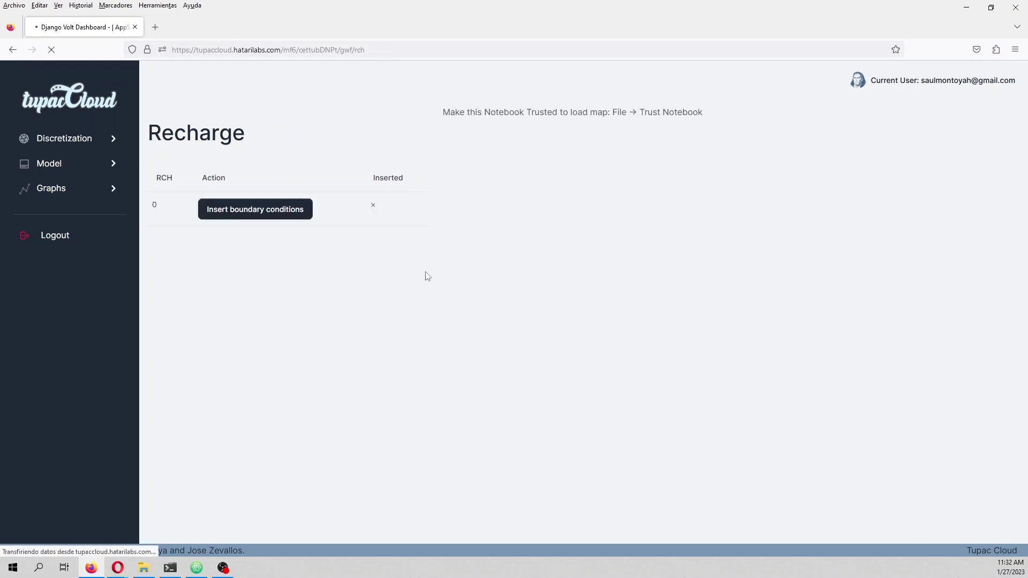
- Set zone 0's recharge rate to 3e-9 for both stress periods and save the schedule
{"action": "scroll", "coordinate": [735, 270], "scroll_direction": "up", "scroll_amount": 3}
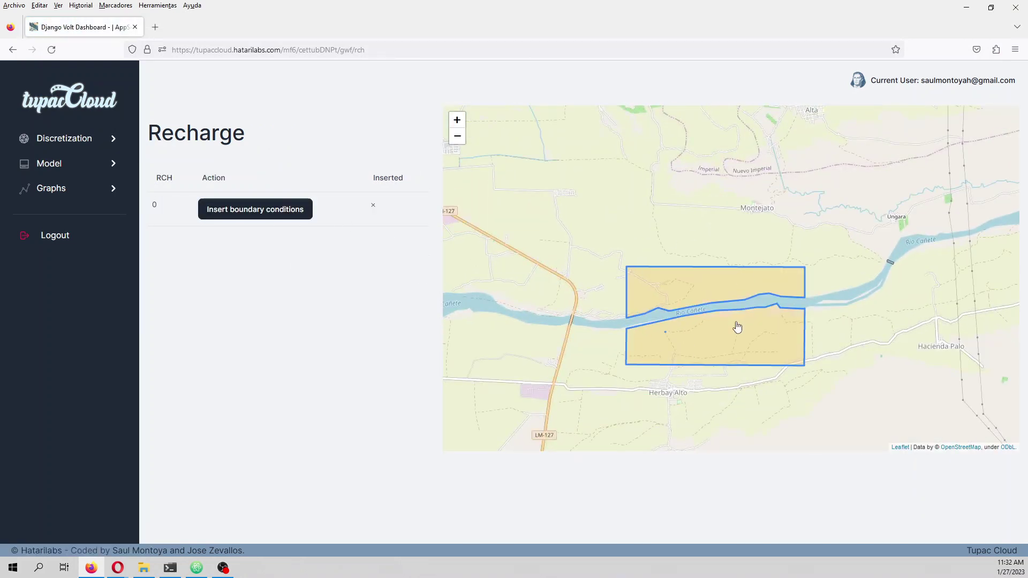
{"action": "left_click", "coordinate": [271, 214]}
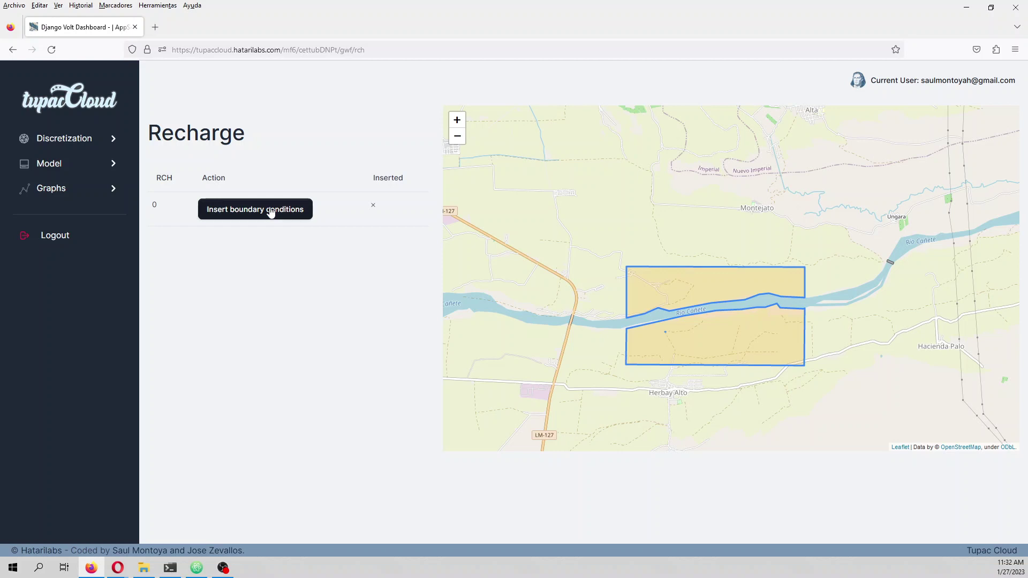
{"action": "left_click", "coordinate": [461, 207]}
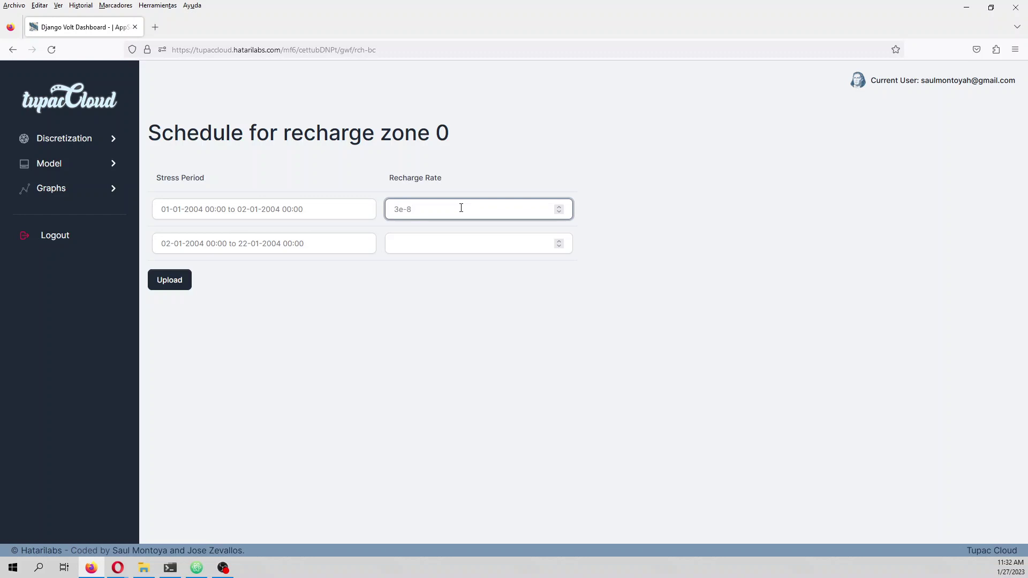
{"action": "key", "text": "ctrl+a"}
{"action": "key", "text": "ctrl+c"}
{"action": "left_click", "coordinate": [427, 245]}
{"action": "key", "text": "ctrl+v"}
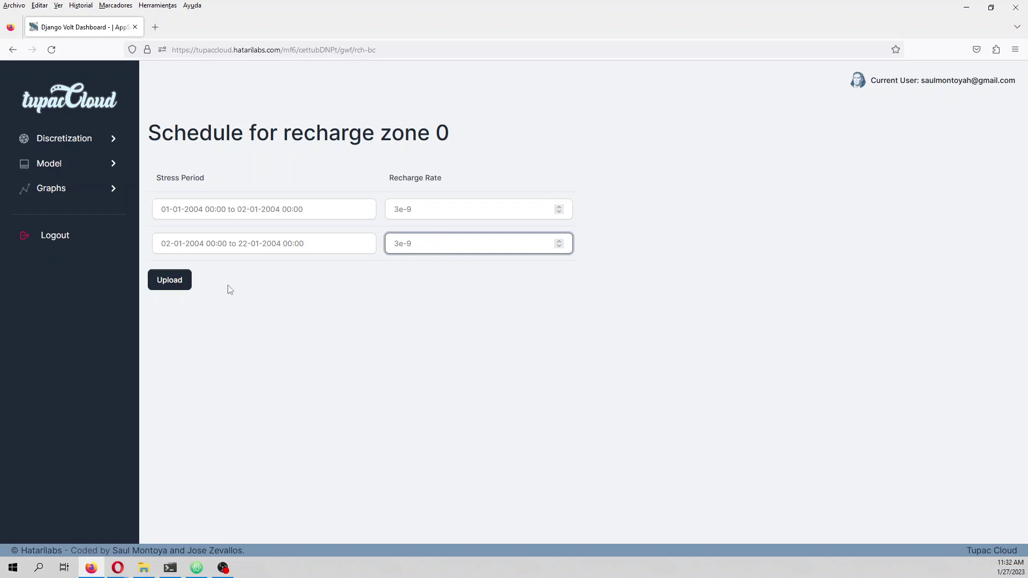
{"action": "left_click", "coordinate": [169, 279]}
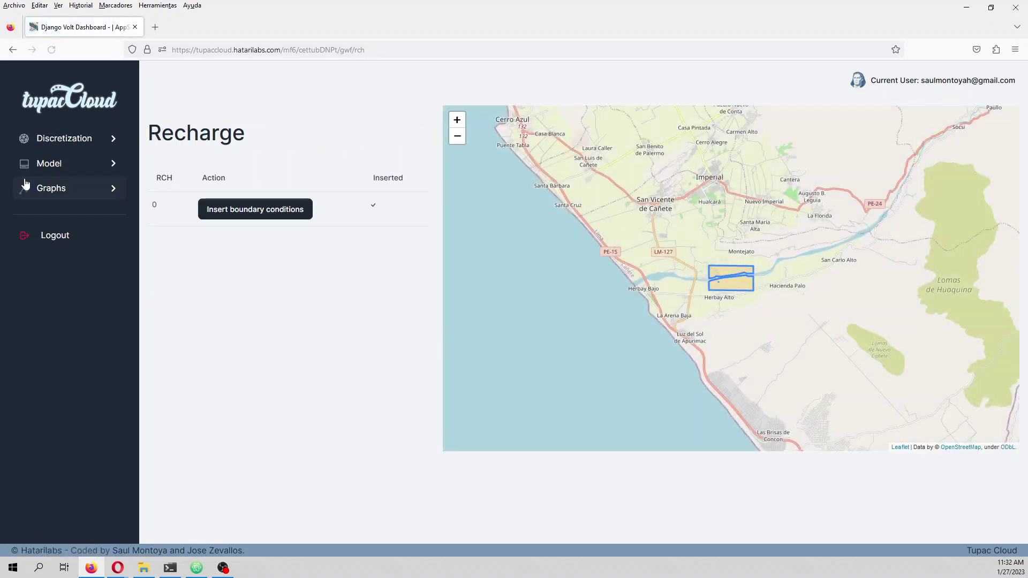
- On the Evt File page, pick model_recharge.zip from the Shp folder as the evapotranspiration zone file
{"action": "left_click", "coordinate": [67, 190]}
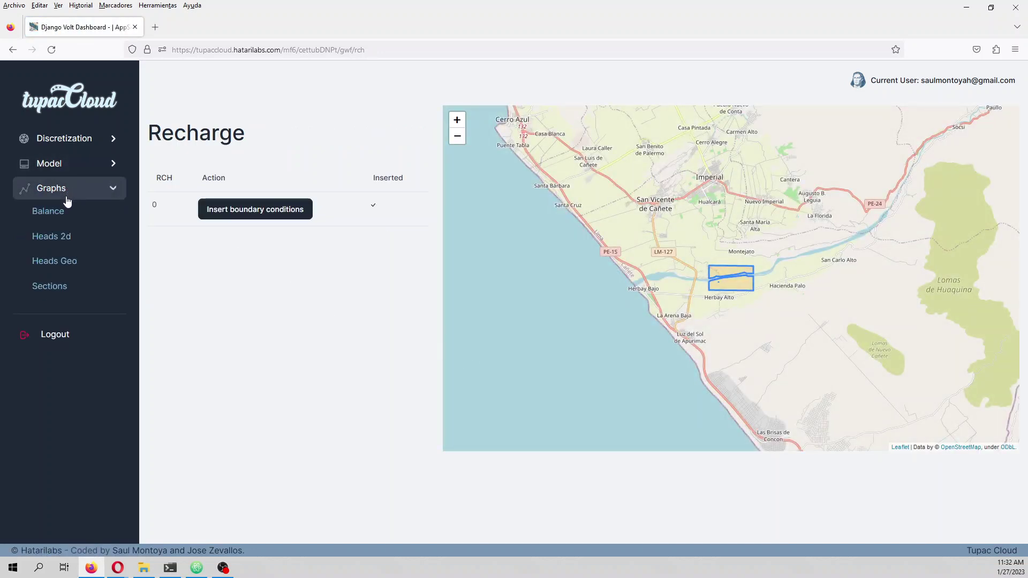
{"action": "left_click", "coordinate": [64, 172]}
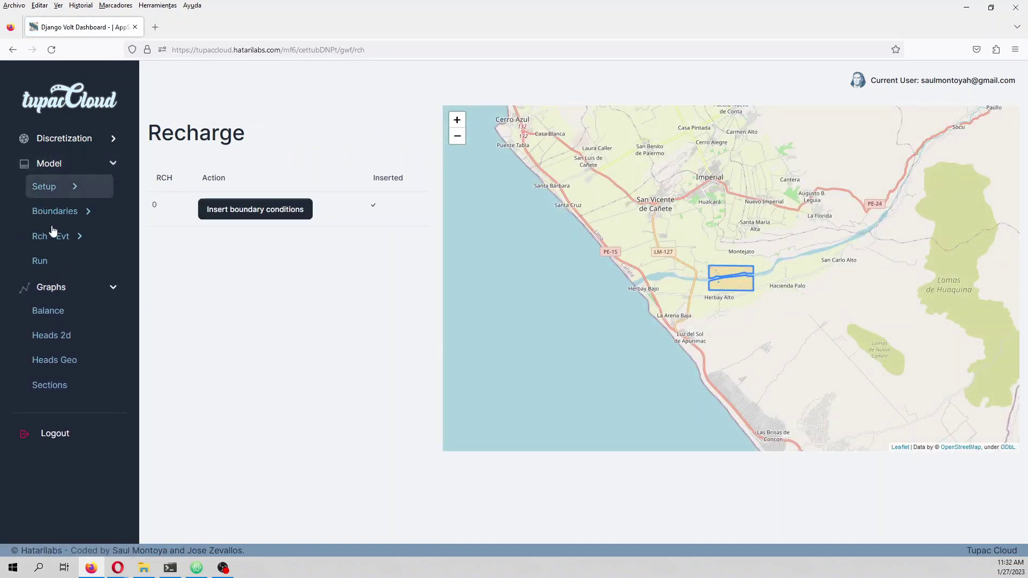
{"action": "left_click", "coordinate": [75, 240]}
{"action": "left_click", "coordinate": [76, 282]}
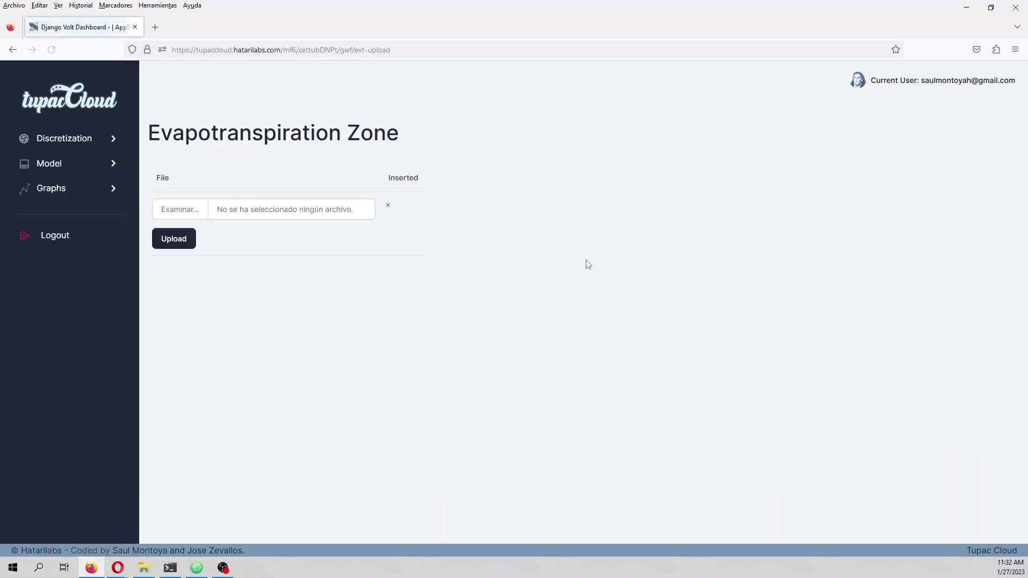
{"action": "left_click", "coordinate": [289, 209]}
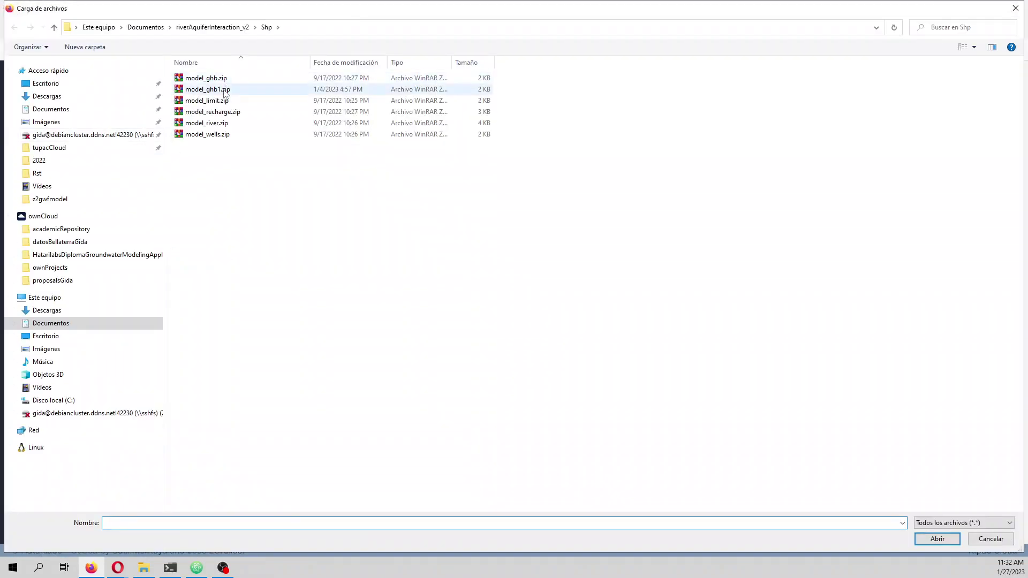
{"action": "left_click", "coordinate": [233, 27]}
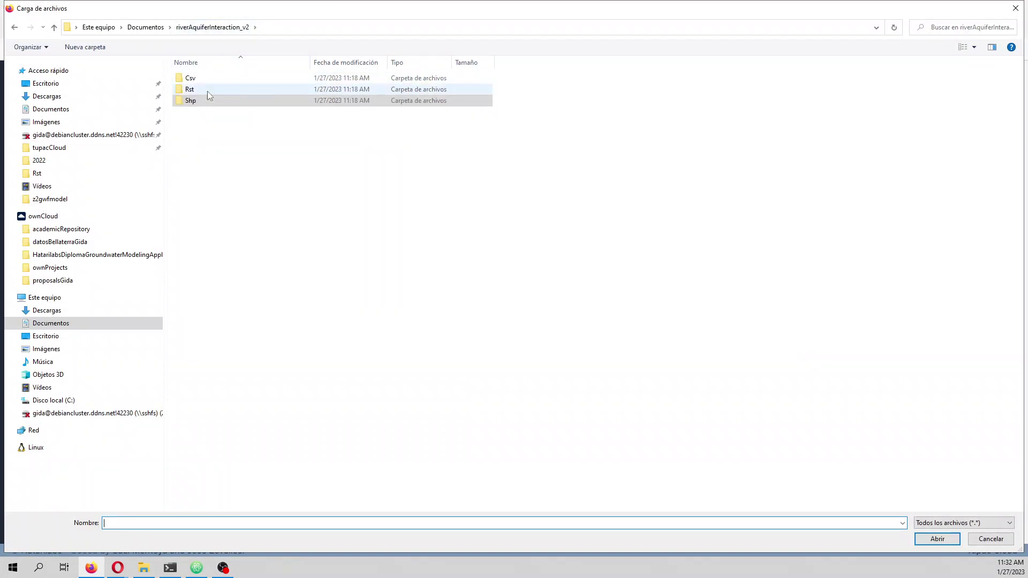
{"action": "double_click", "coordinate": [192, 89]}
{"action": "left_click", "coordinate": [225, 27]}
{"action": "double_click", "coordinate": [195, 101]}
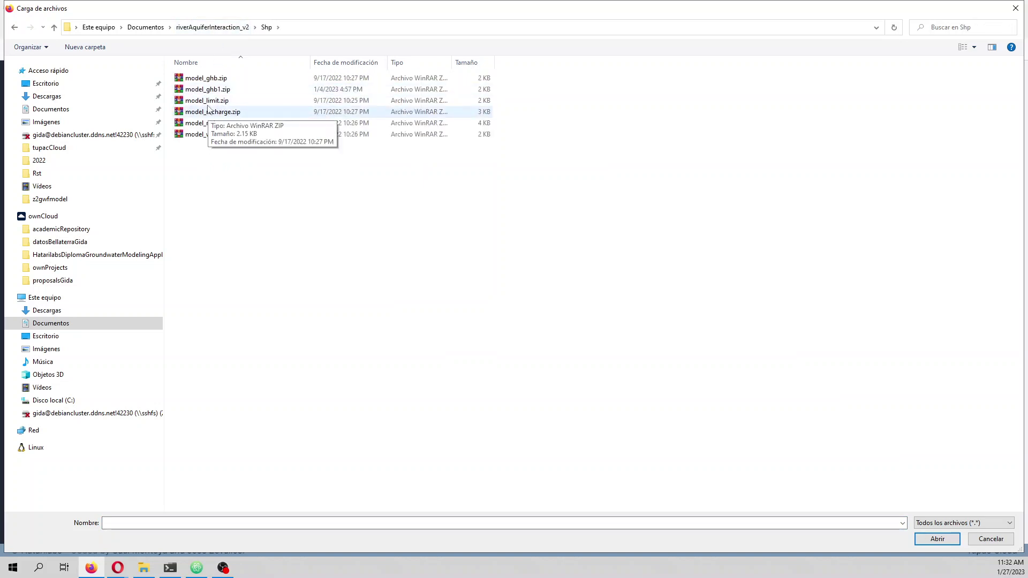
{"action": "double_click", "coordinate": [213, 111]}
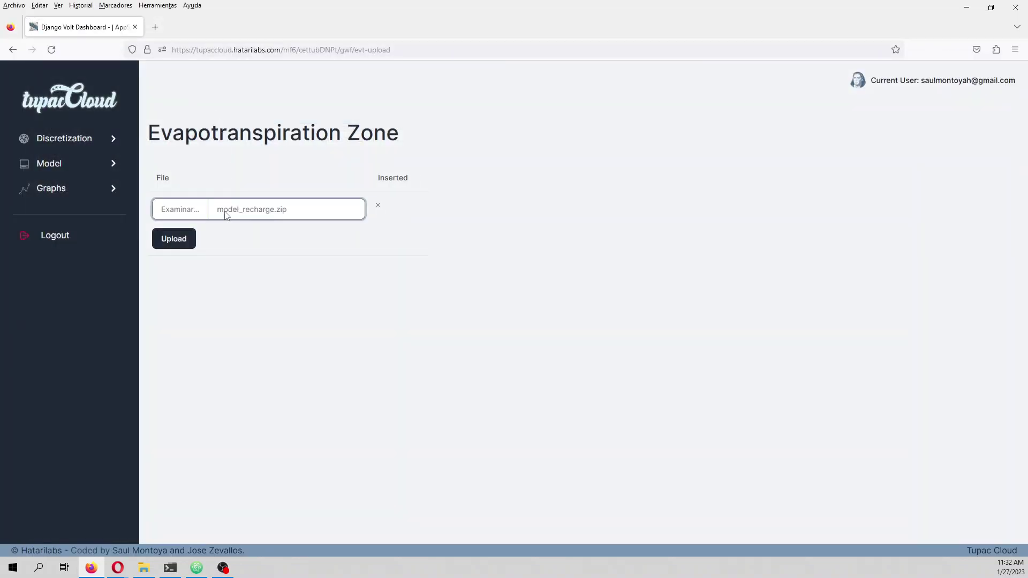
- Upload the evapotranspiration zone and set zone 0's rate to 3e-8 for both periods
{"action": "left_click", "coordinate": [168, 238]}
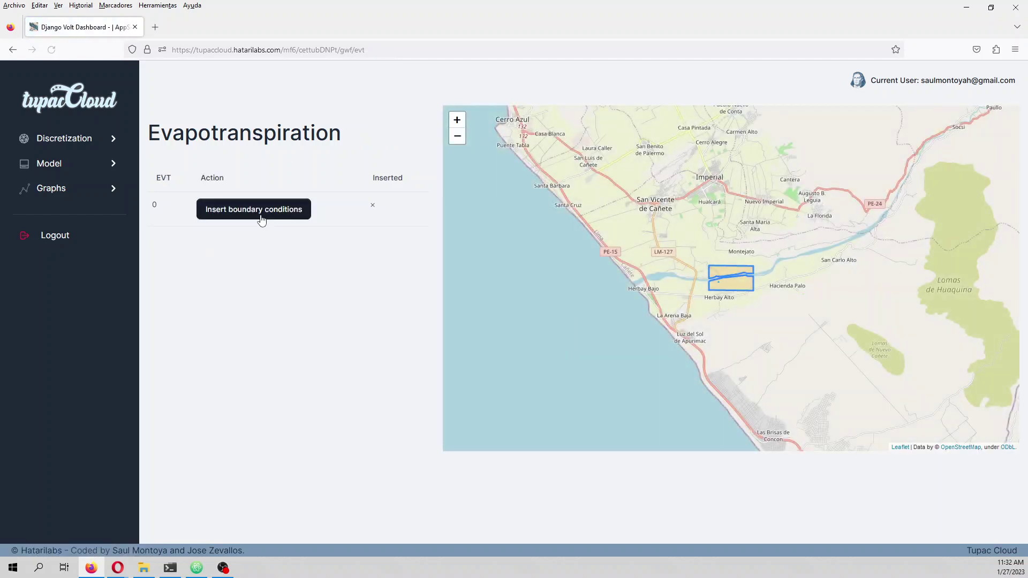
{"action": "left_click", "coordinate": [258, 210]}
{"action": "left_click", "coordinate": [441, 210]}
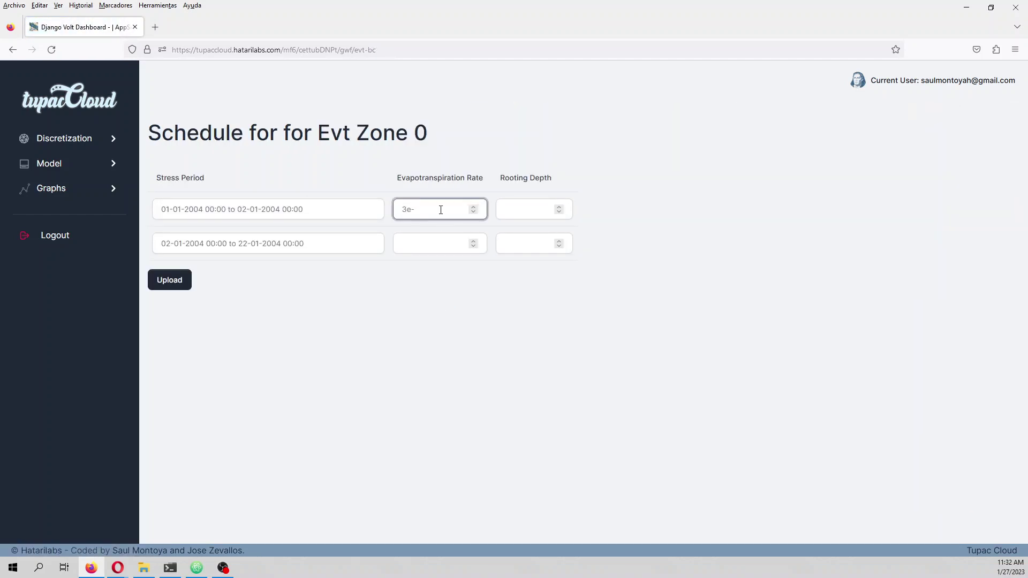
{"action": "key", "text": "ctrl+a"}
{"action": "key", "text": "ctrl+c"}
{"action": "left_click", "coordinate": [408, 240]}
{"action": "key", "text": "ctrl+v"}
- Set a 1.5 rooting depth for both periods and save the evapotranspiration schedule
{"action": "left_click", "coordinate": [527, 208]}
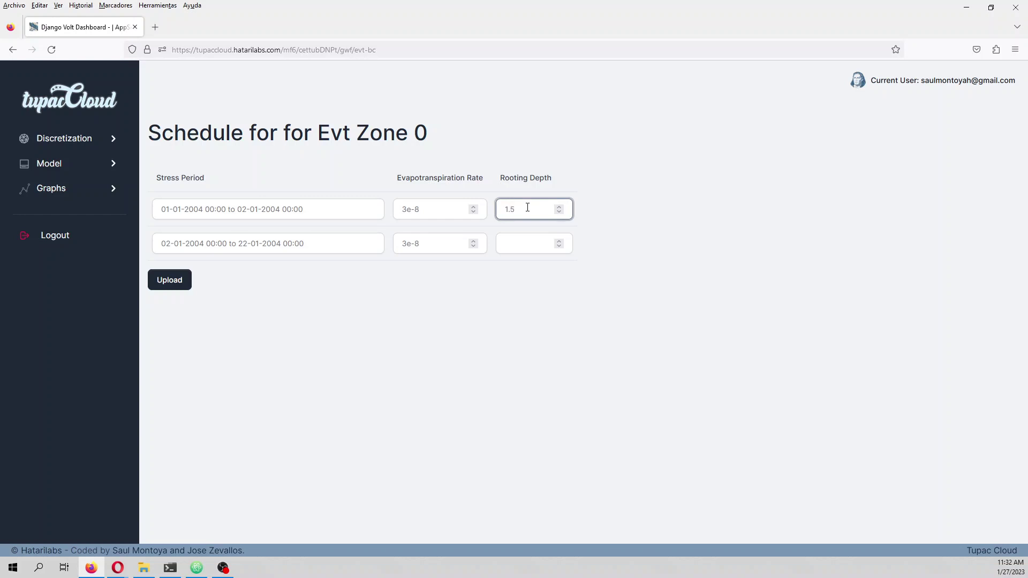
{"action": "left_click", "coordinate": [532, 243]}
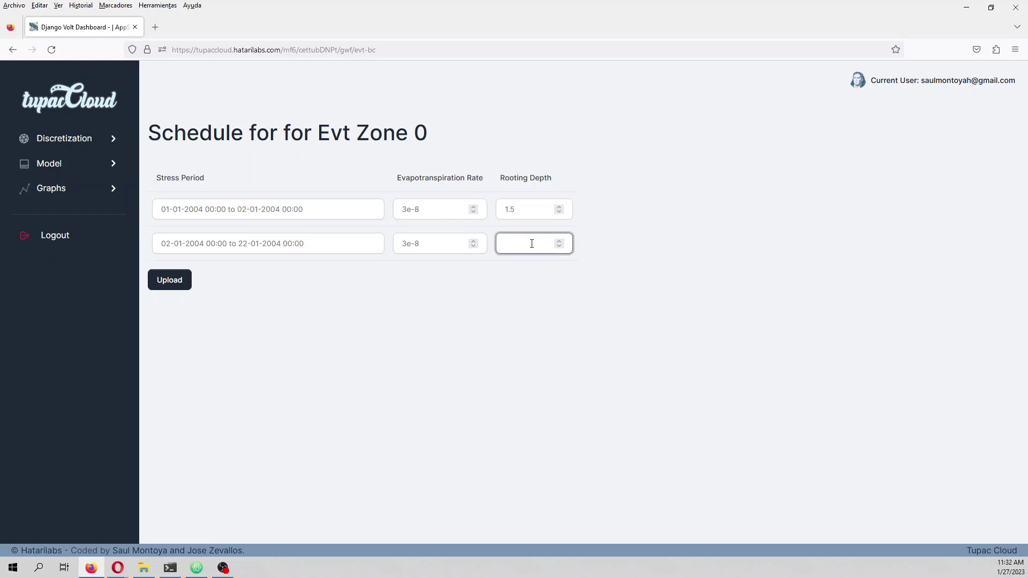
{"action": "type", "text": "1.5"}
{"action": "left_click", "coordinate": [156, 281]}
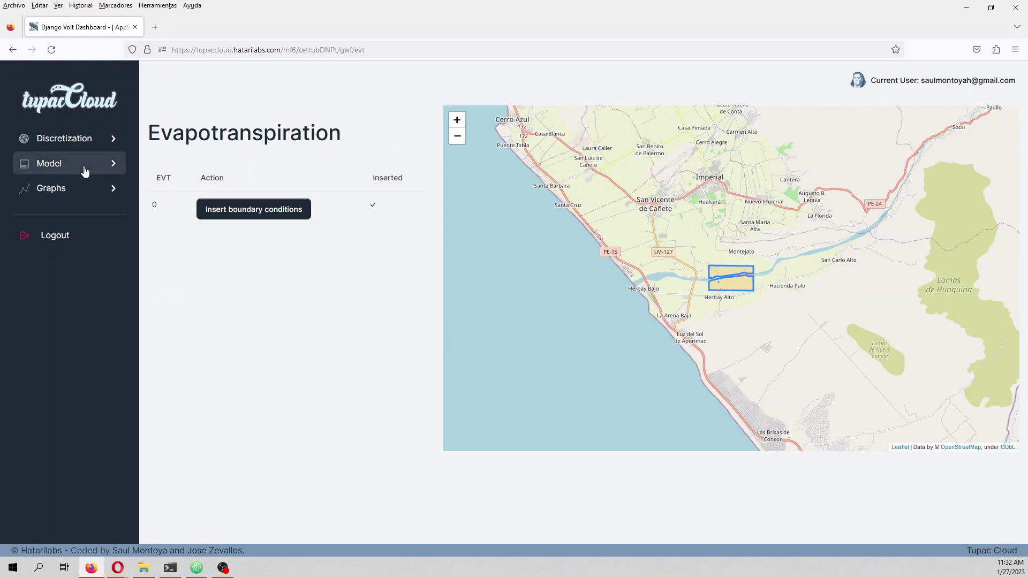
{"action": "left_click", "coordinate": [83, 166]}
{"action": "left_click", "coordinate": [79, 242]}
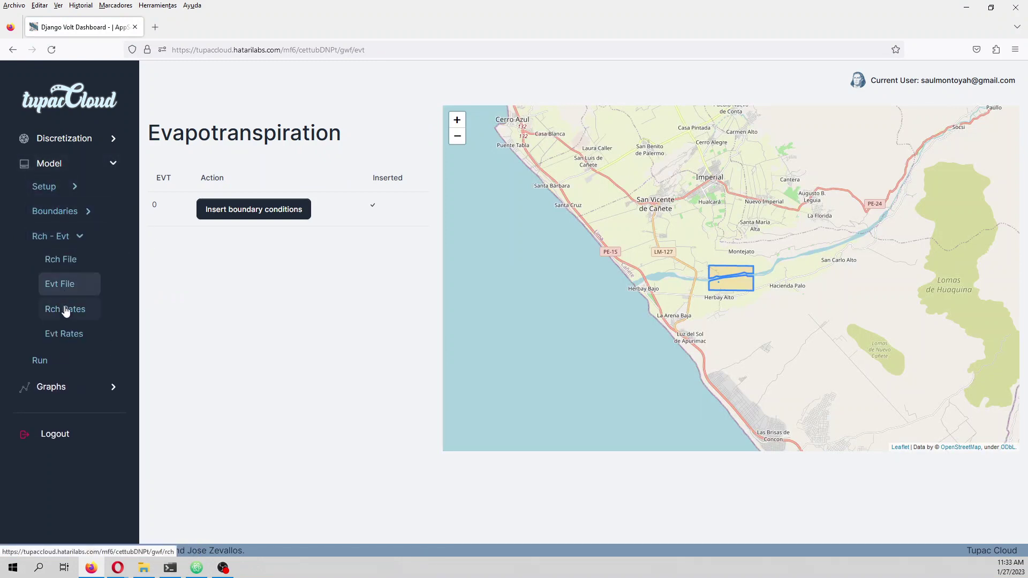
- Review zone 0's saved recharge (3e-9) and evapotranspiration (3e-8, depth 1.5) schedules
{"action": "left_click", "coordinate": [69, 308]}
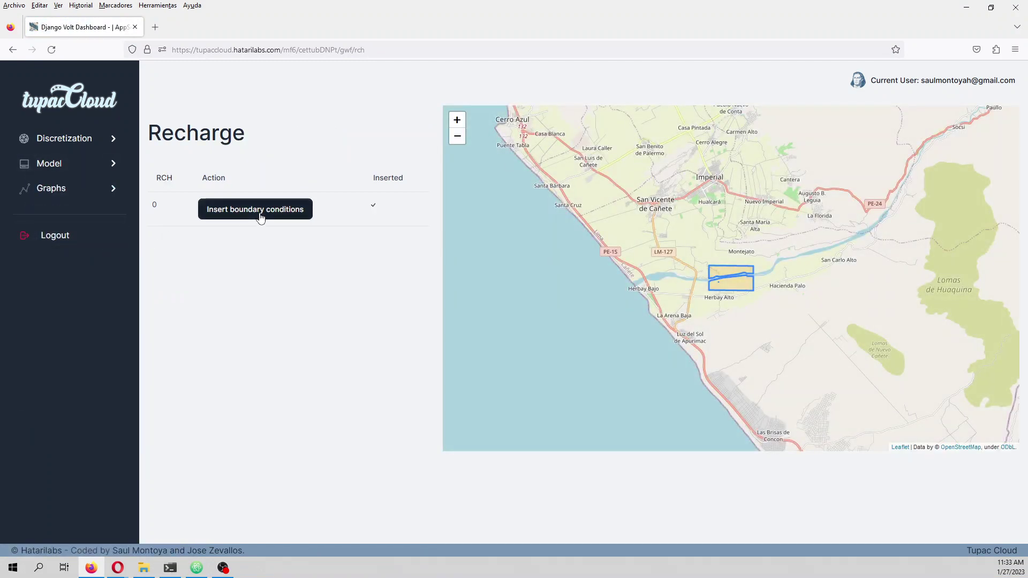
{"action": "left_click", "coordinate": [259, 215]}
{"action": "left_click", "coordinate": [86, 165]}
{"action": "left_click", "coordinate": [70, 236]}
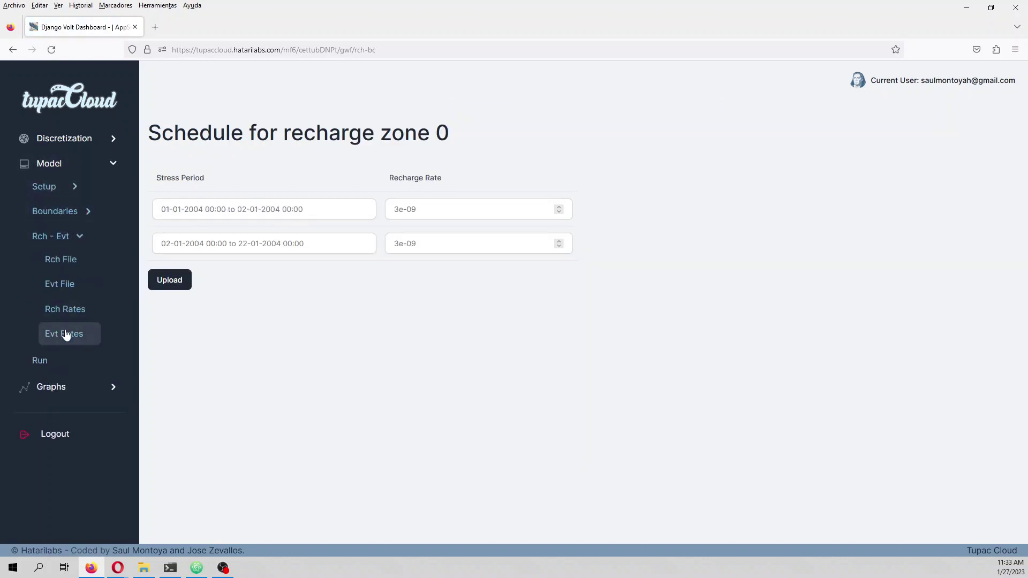
{"action": "left_click", "coordinate": [66, 334]}
{"action": "left_click", "coordinate": [275, 216]}
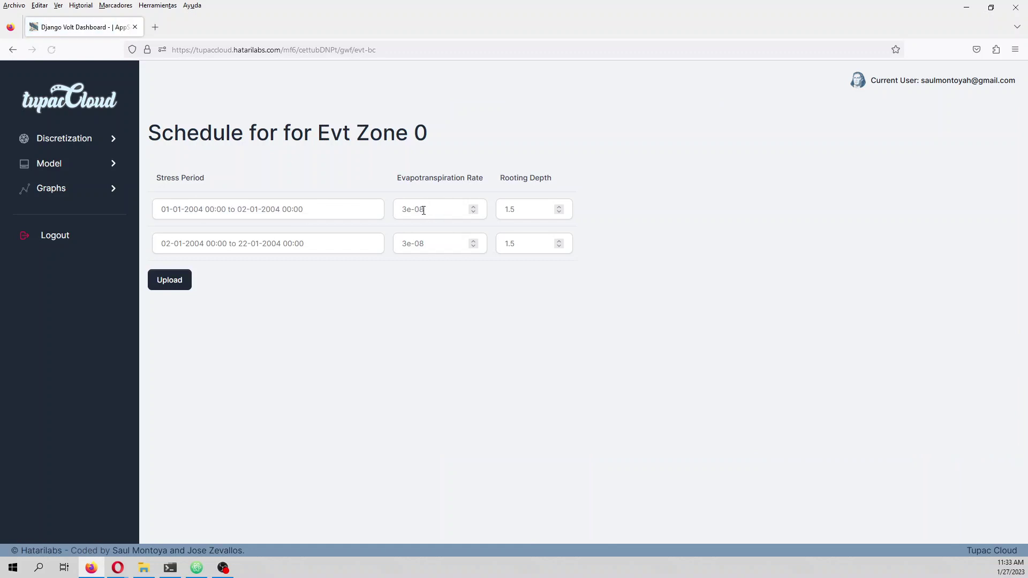
{"action": "left_click", "coordinate": [86, 172]}
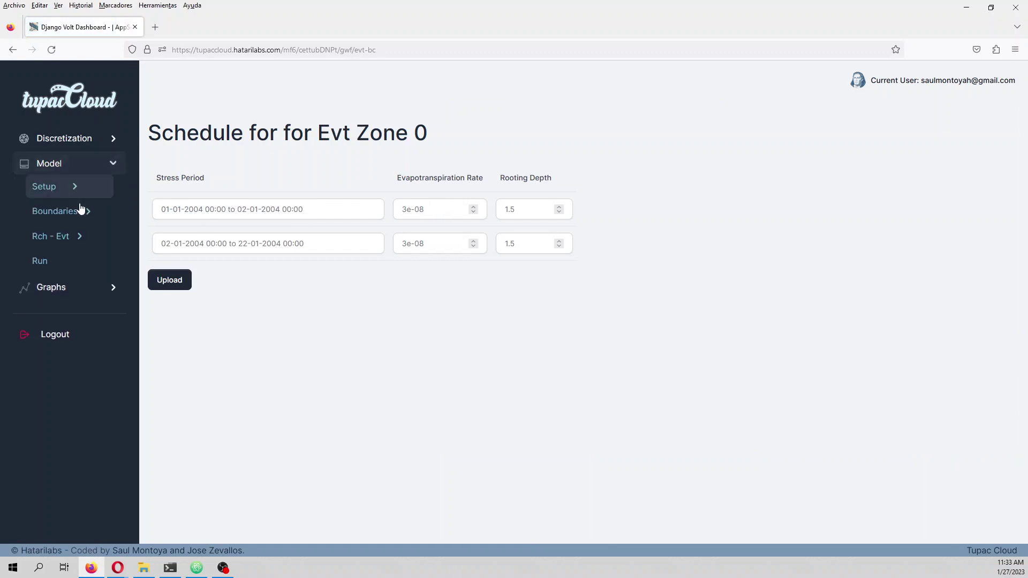
- Generate and run the MODFLOW 6 model and review the package-writing lines in its log
{"action": "left_click", "coordinate": [55, 268]}
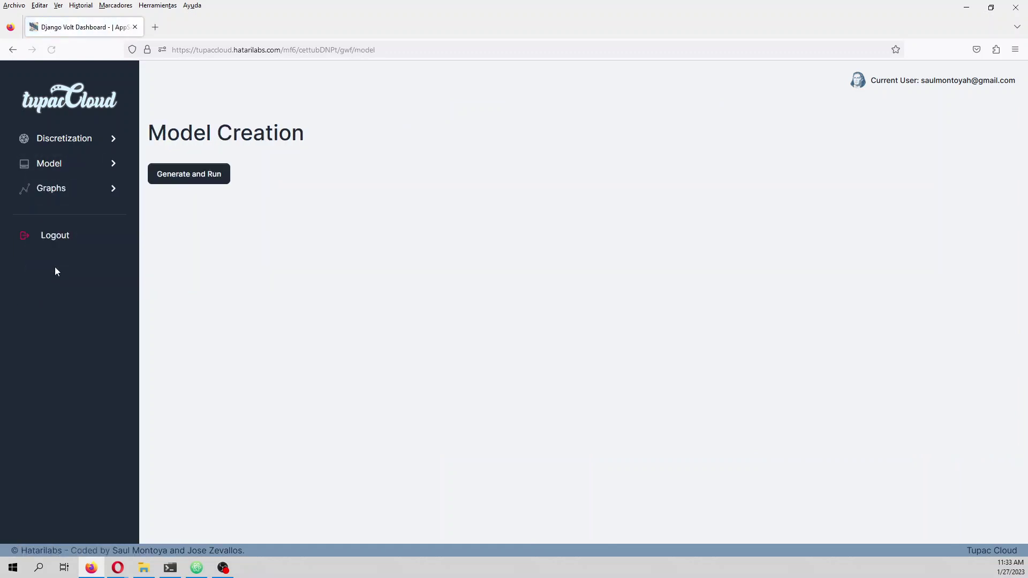
{"action": "left_click", "coordinate": [219, 183]}
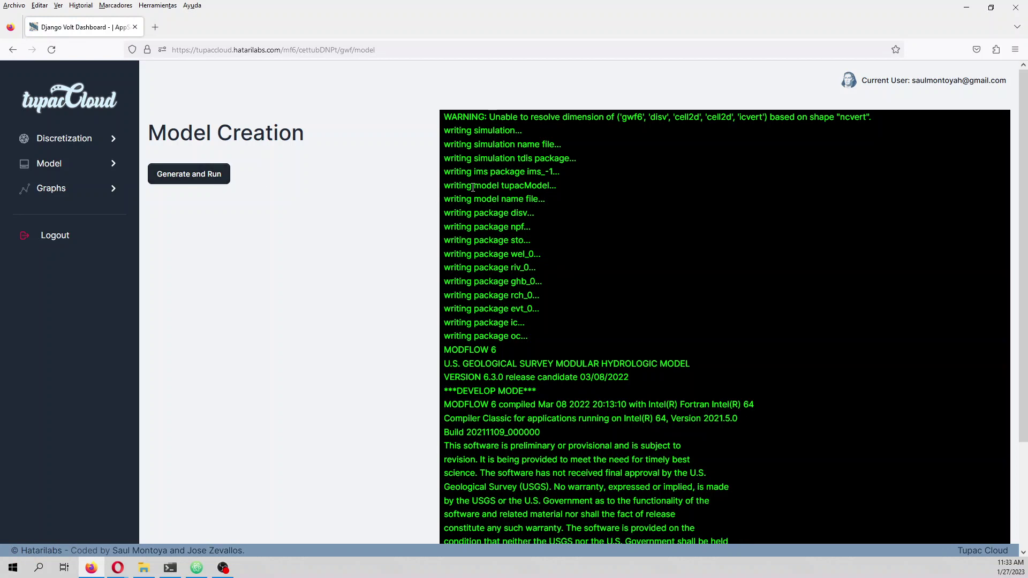
{"action": "left_click_drag", "start_coordinate": [527, 338], "coordinate": [437, 134]}
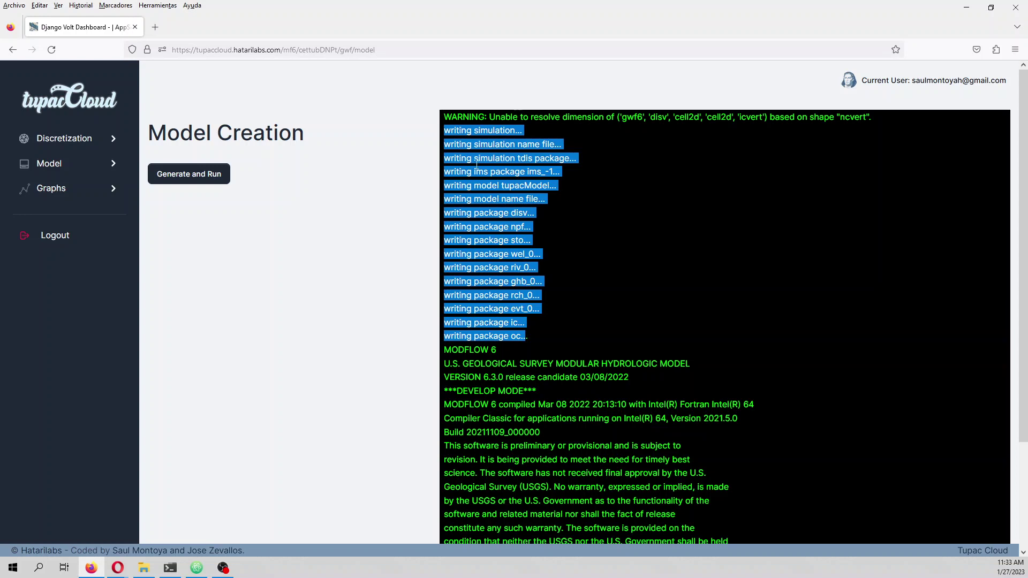
{"action": "scroll", "coordinate": [598, 323], "scroll_direction": "down", "scroll_amount": 3}
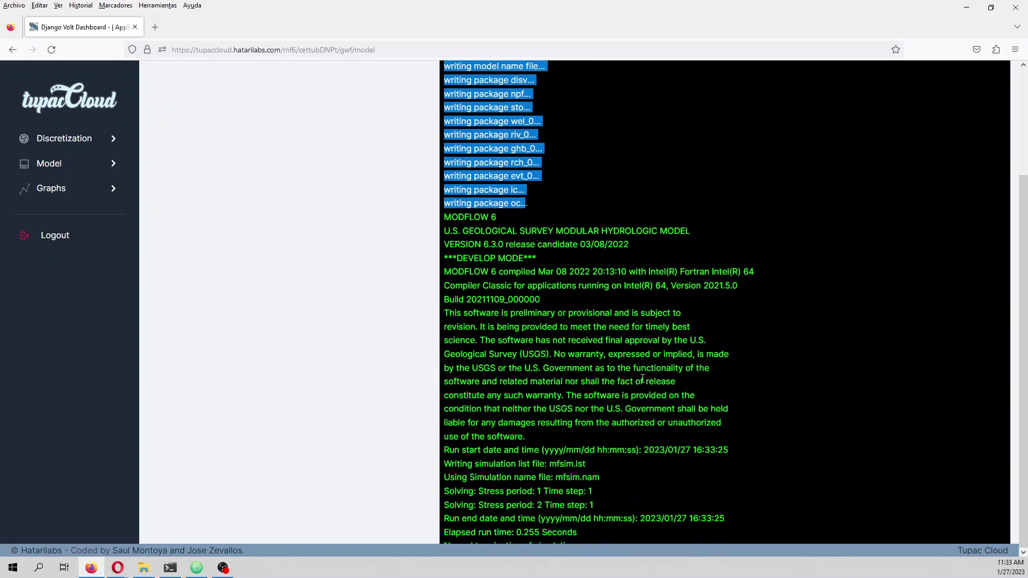
- View the water balance flow-rate tables in Graphs > Balance
{"action": "left_click", "coordinate": [108, 190]}
{"action": "left_click", "coordinate": [97, 217]}
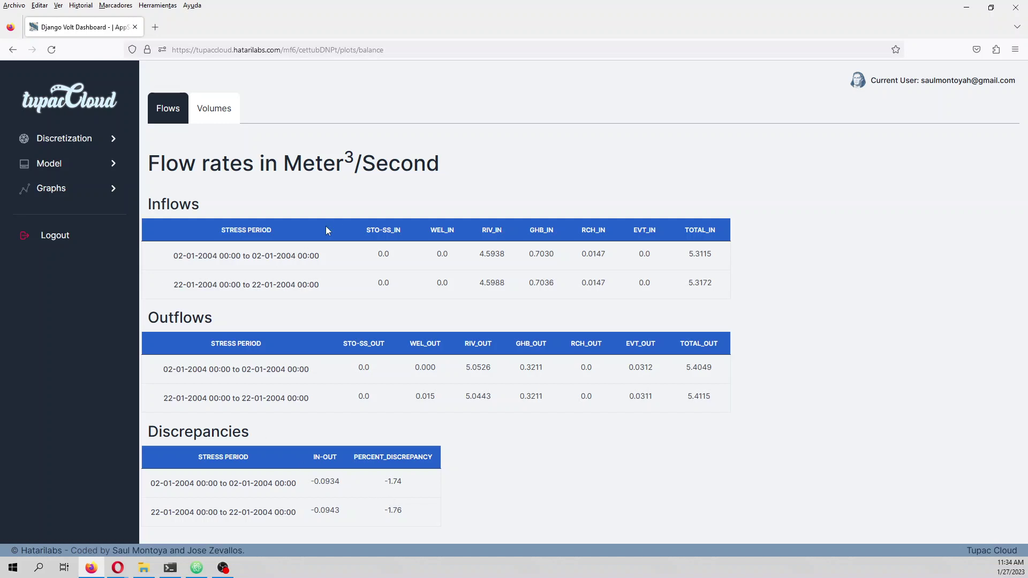
{"action": "left_click", "coordinate": [109, 190]}
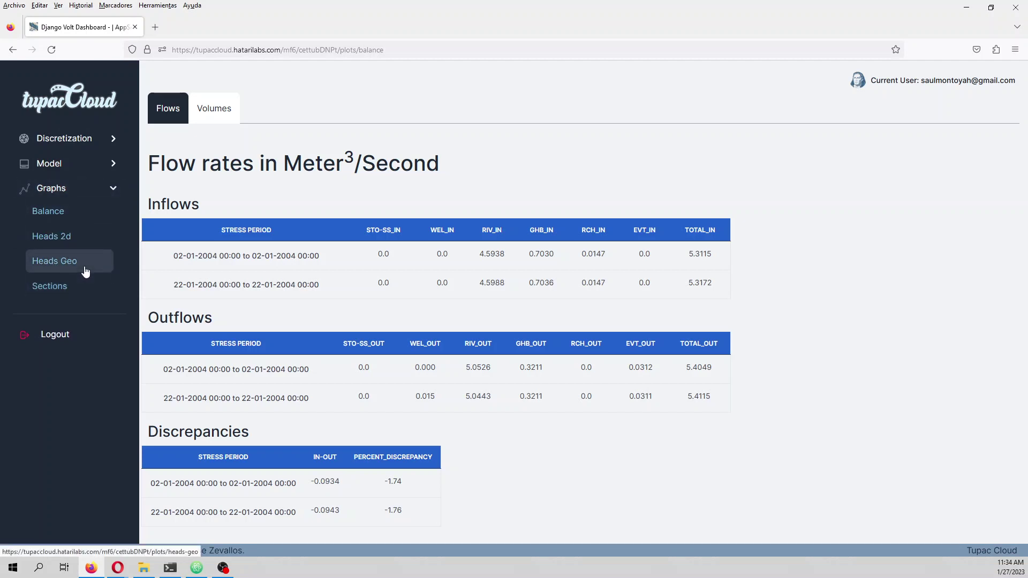
{"action": "left_click", "coordinate": [91, 242]}
- Plot heads for the first stress period with the model grid shown
{"action": "left_click", "coordinate": [243, 199]}
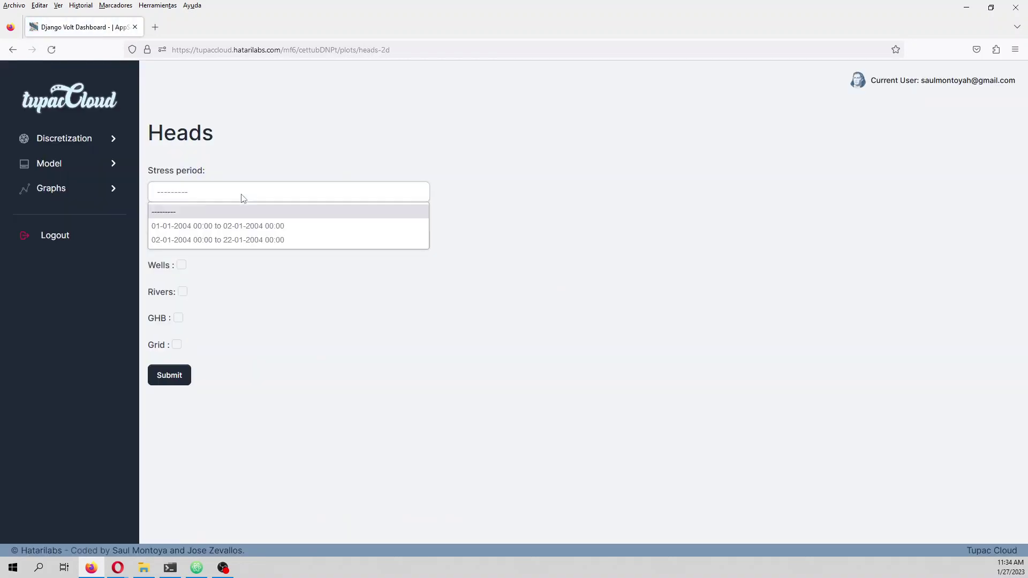
{"action": "left_click", "coordinate": [182, 226]}
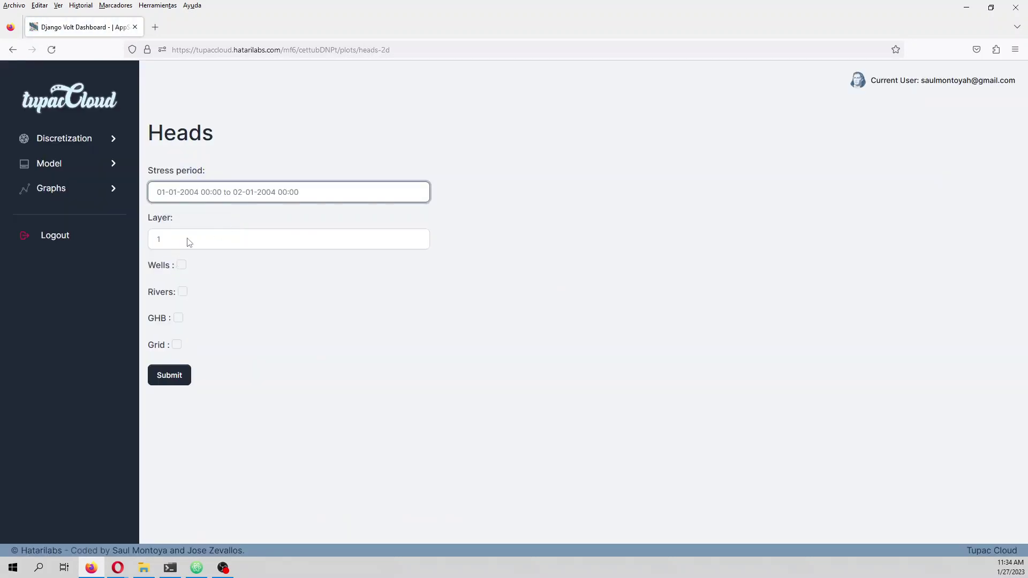
{"action": "left_click", "coordinate": [177, 345]}
{"action": "left_click", "coordinate": [181, 380]}
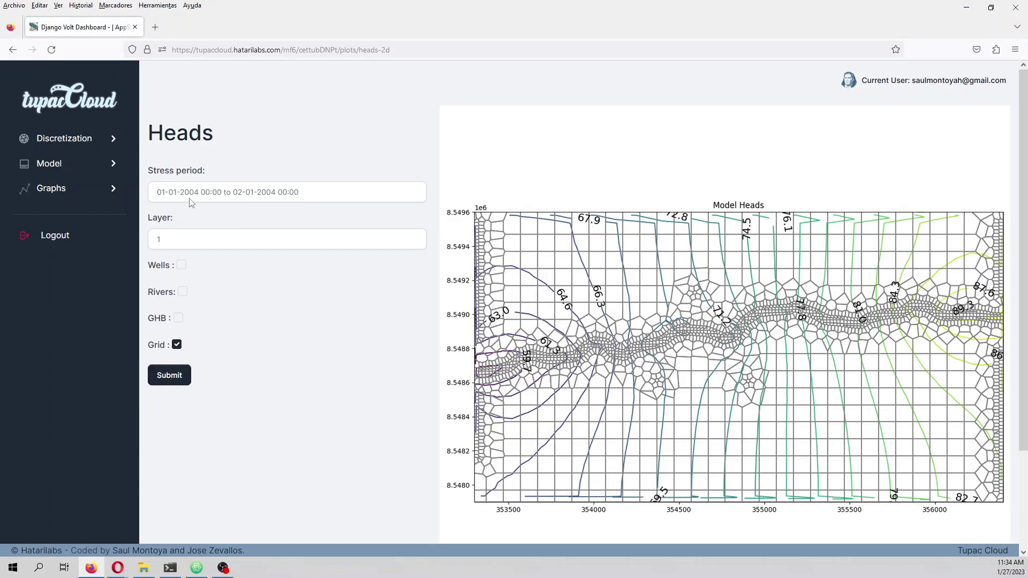
- Redraw the heads plot for layer 2, then return to layer 1
{"action": "left_click", "coordinate": [189, 242]}
{"action": "left_click", "coordinate": [188, 272]}
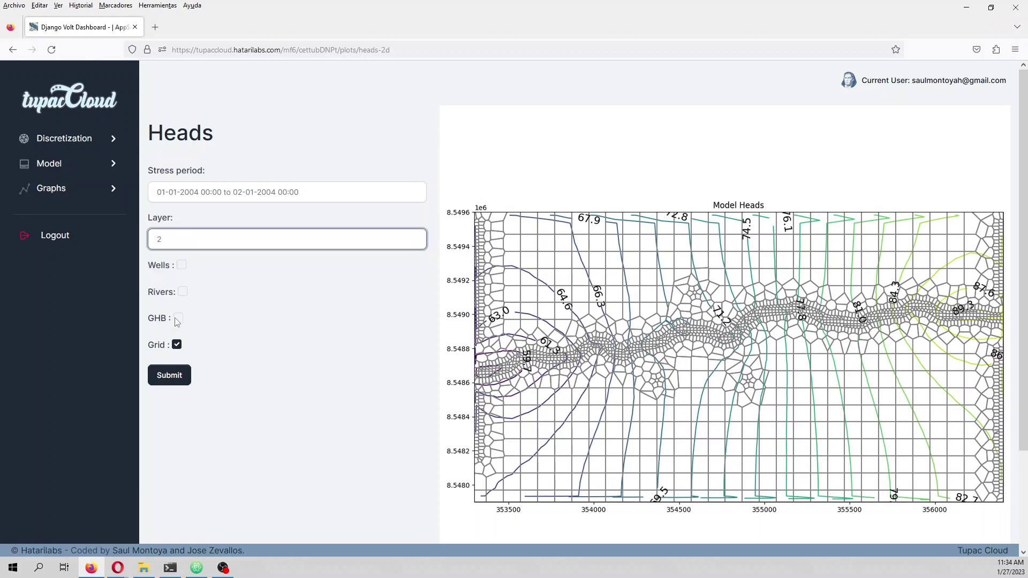
{"action": "left_click", "coordinate": [169, 375]}
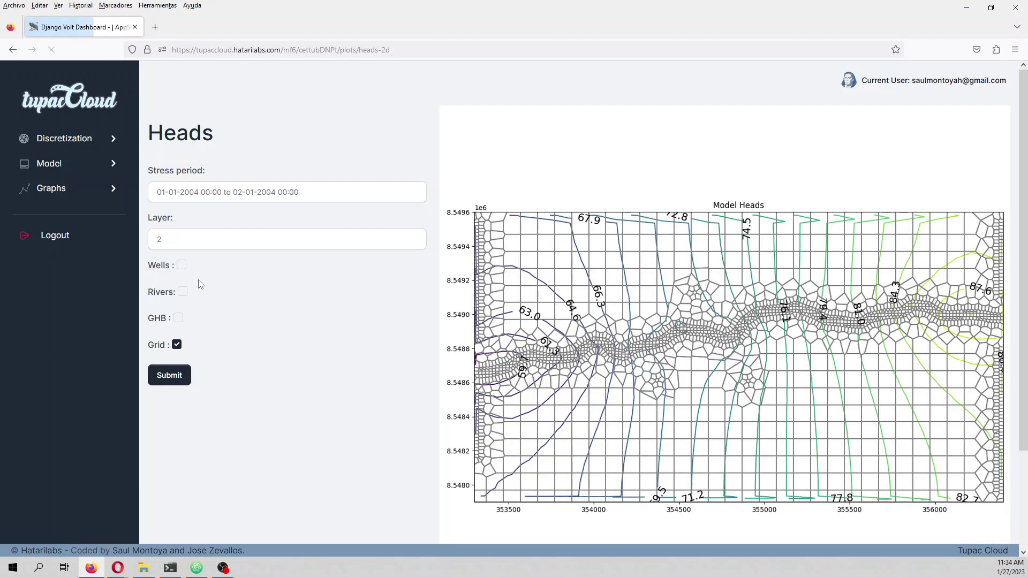
{"action": "left_click", "coordinate": [203, 242]}
{"action": "left_click", "coordinate": [198, 259]}
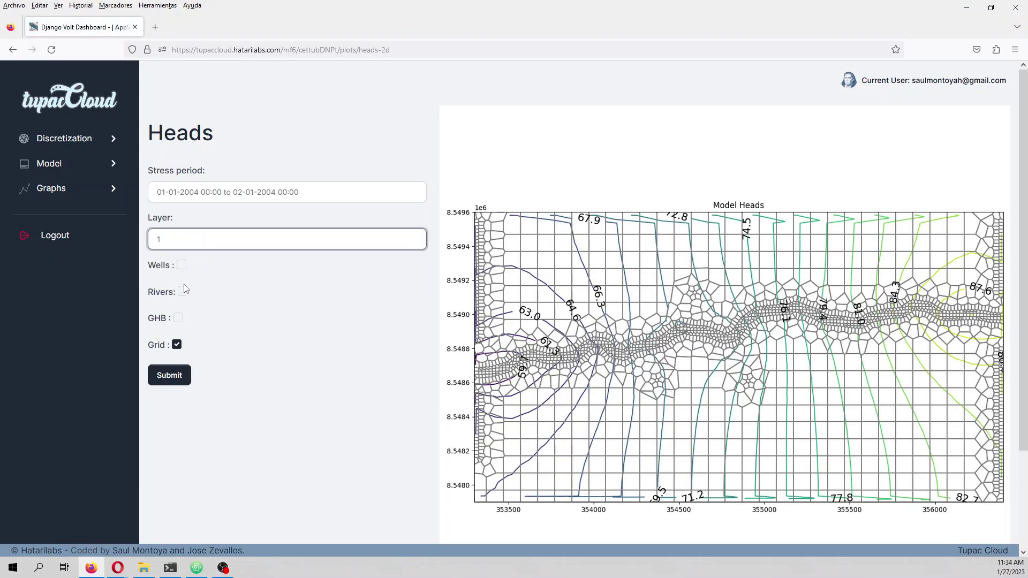
{"action": "left_click", "coordinate": [169, 379]}
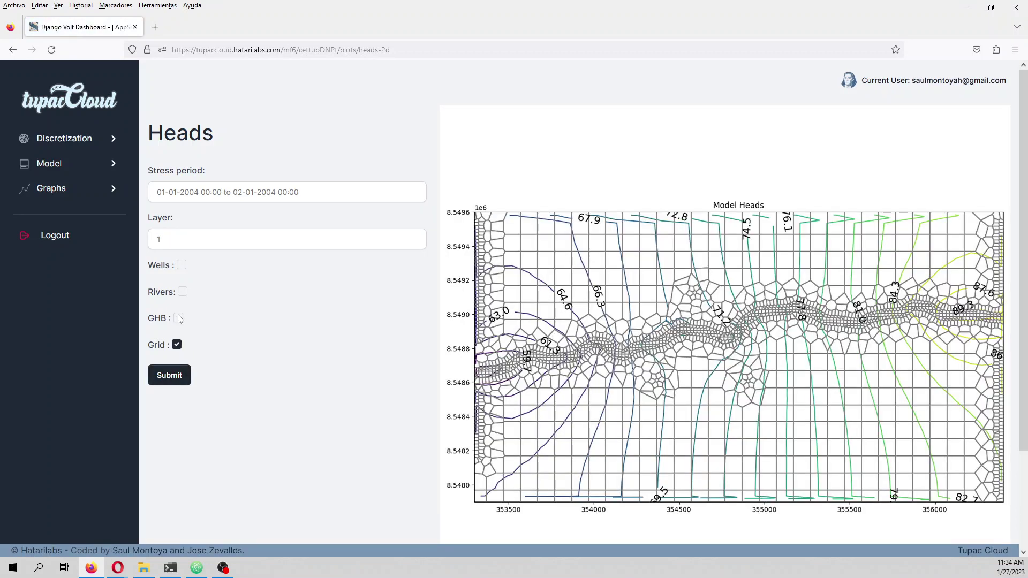
- Overlay wells, rivers and GHB cells on the layer 1 heads plot
{"action": "left_click", "coordinate": [183, 293]}
{"action": "left_click", "coordinate": [181, 378]}
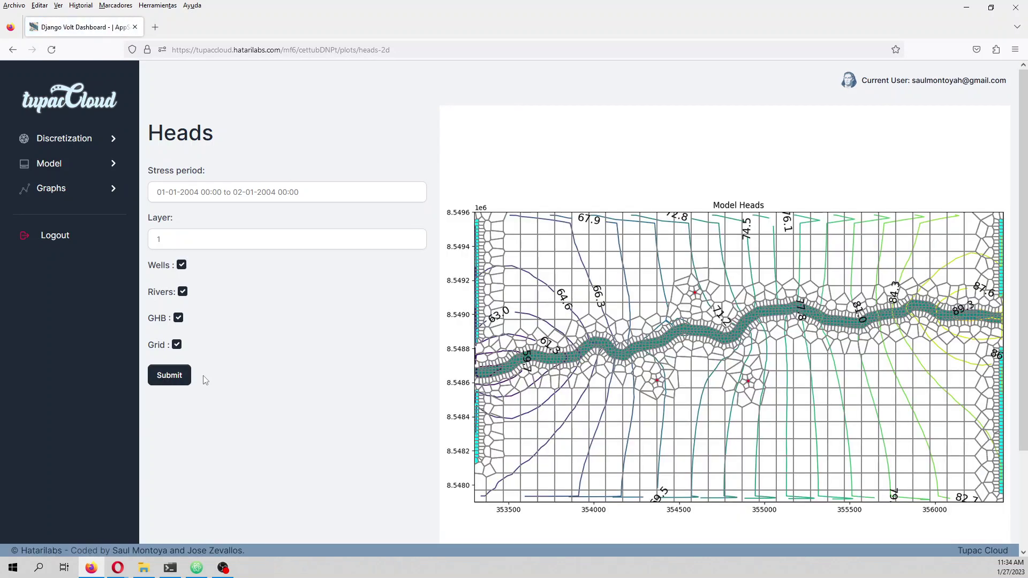
{"action": "left_click", "coordinate": [79, 188]}
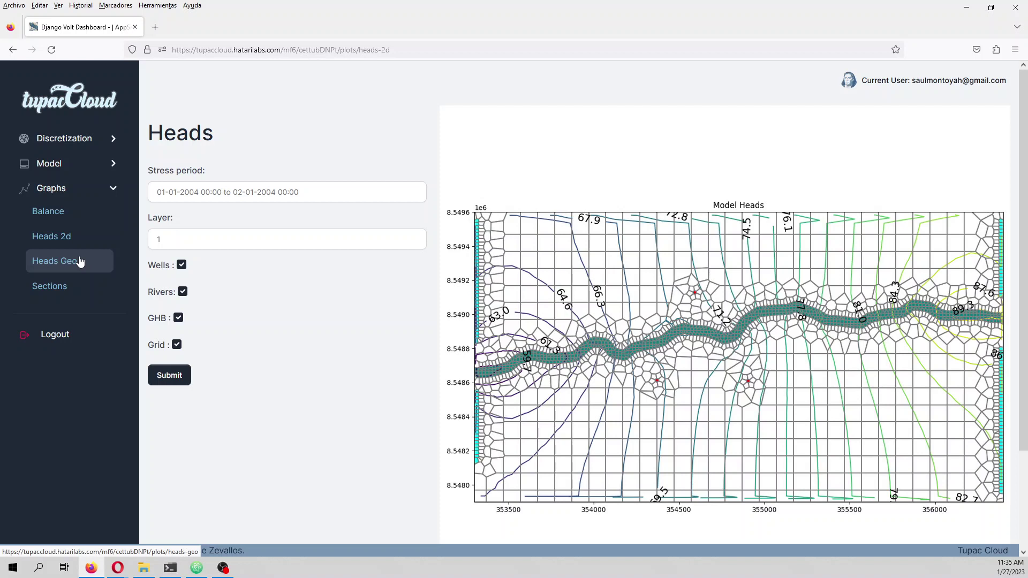
{"action": "left_click", "coordinate": [79, 261]}
- Map heads for the 02-01-2004 to 22-01-2004 period as geospatial contours and zoom in
{"action": "left_click", "coordinate": [273, 193]}
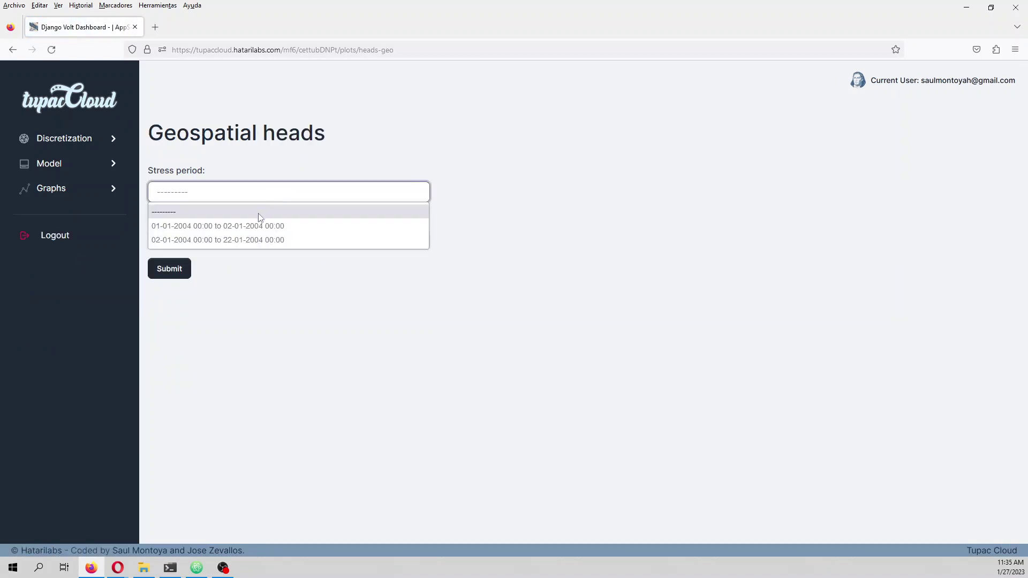
{"action": "left_click", "coordinate": [257, 241]}
{"action": "left_click", "coordinate": [162, 267]}
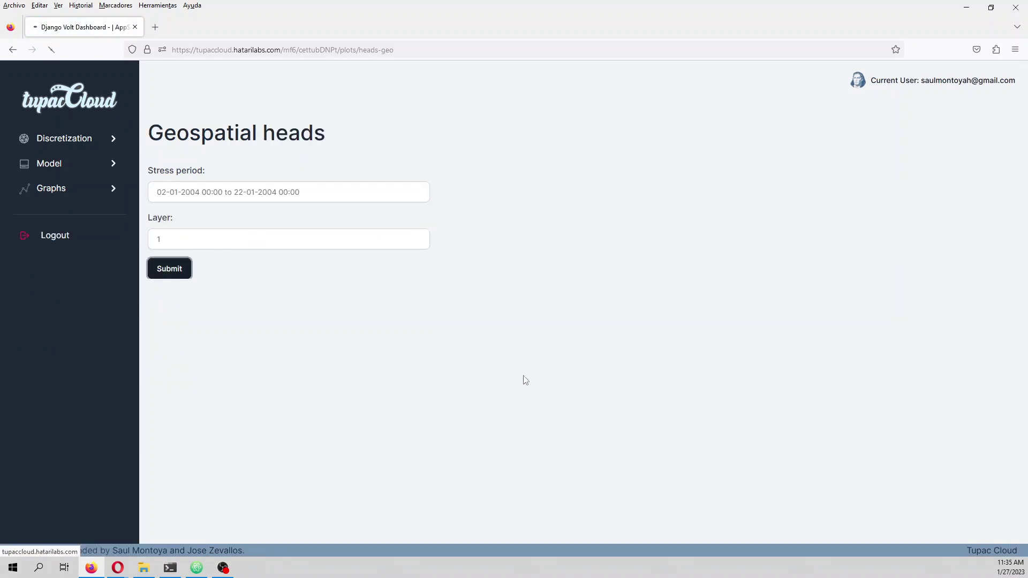
{"action": "scroll", "coordinate": [715, 295], "scroll_direction": "up", "scroll_amount": 3}
{"action": "scroll", "coordinate": [715, 295], "scroll_direction": "down", "scroll_amount": 5}
{"action": "scroll", "coordinate": [771, 270], "scroll_direction": "up", "scroll_amount": 5}
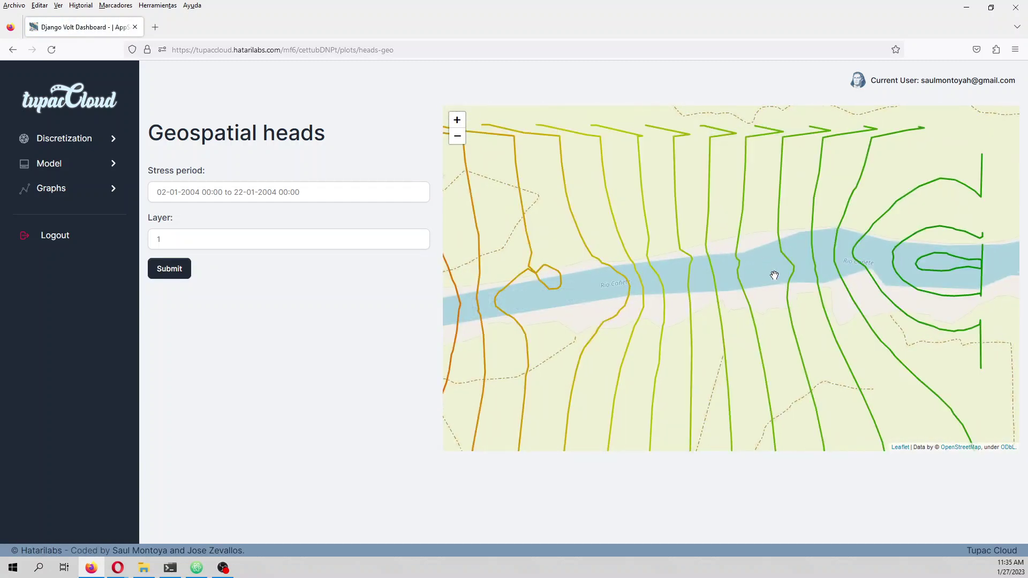
{"action": "scroll", "coordinate": [775, 275], "scroll_direction": "down", "scroll_amount": 3}
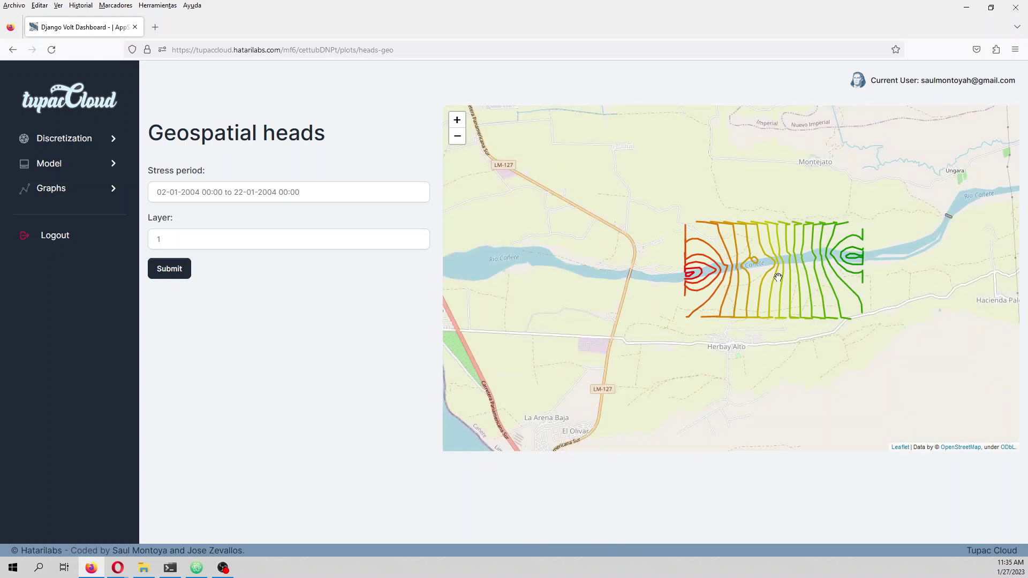
{"action": "scroll", "coordinate": [774, 273], "scroll_direction": "up", "scroll_amount": 2}
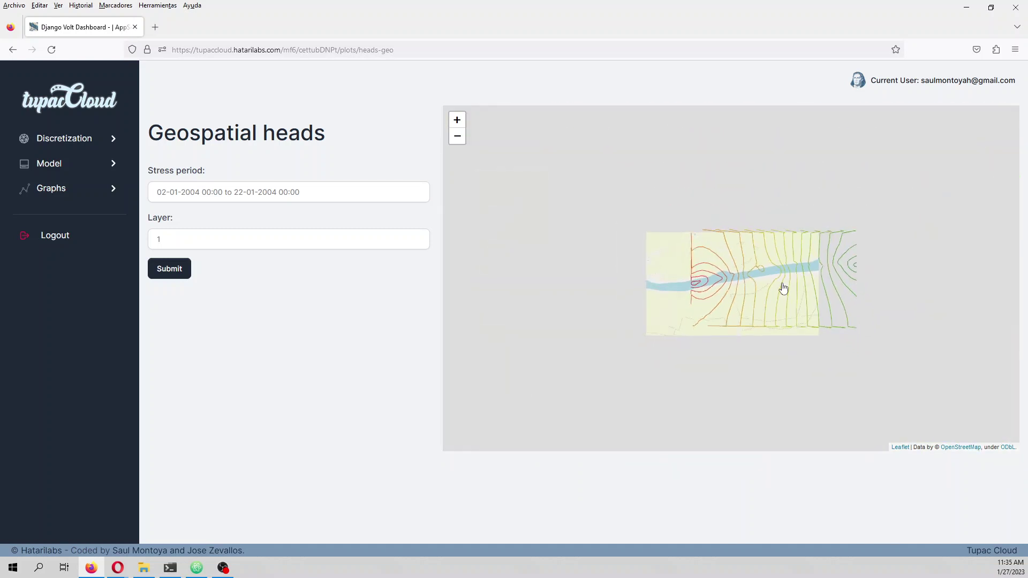
{"action": "scroll", "coordinate": [782, 283], "scroll_direction": "down", "scroll_amount": 2}
- Read the head values of several contour lines on the map
{"action": "left_click", "coordinate": [782, 289]}
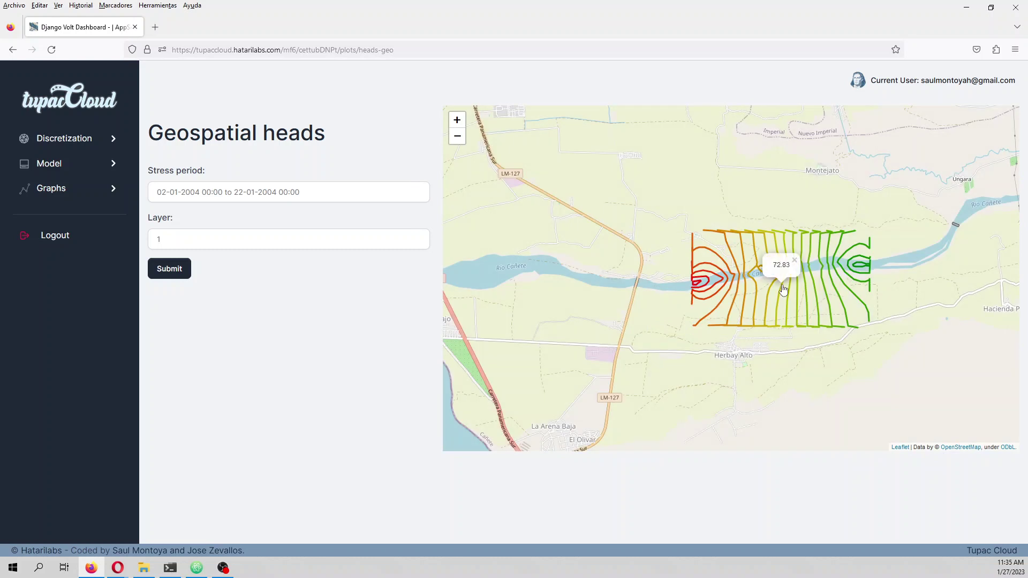
{"action": "left_click", "coordinate": [770, 288]}
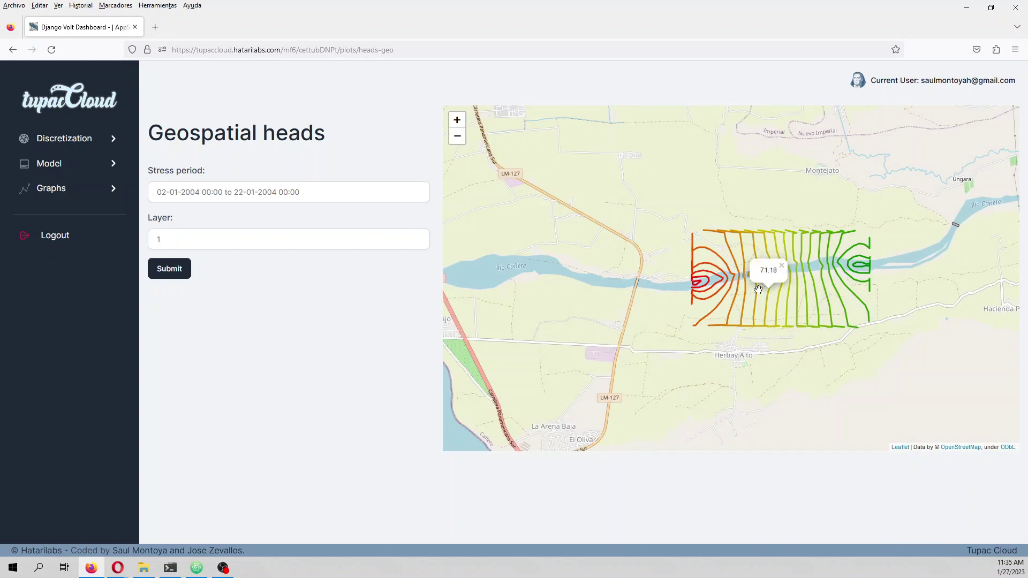
{"action": "left_click", "coordinate": [756, 289]}
{"action": "left_click", "coordinate": [757, 289]}
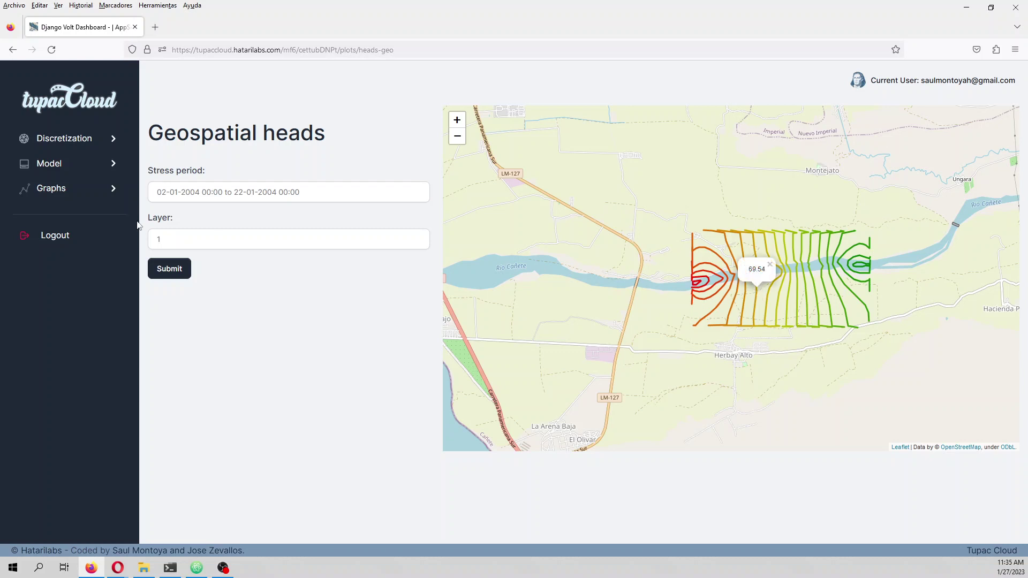
{"action": "left_click", "coordinate": [95, 194]}
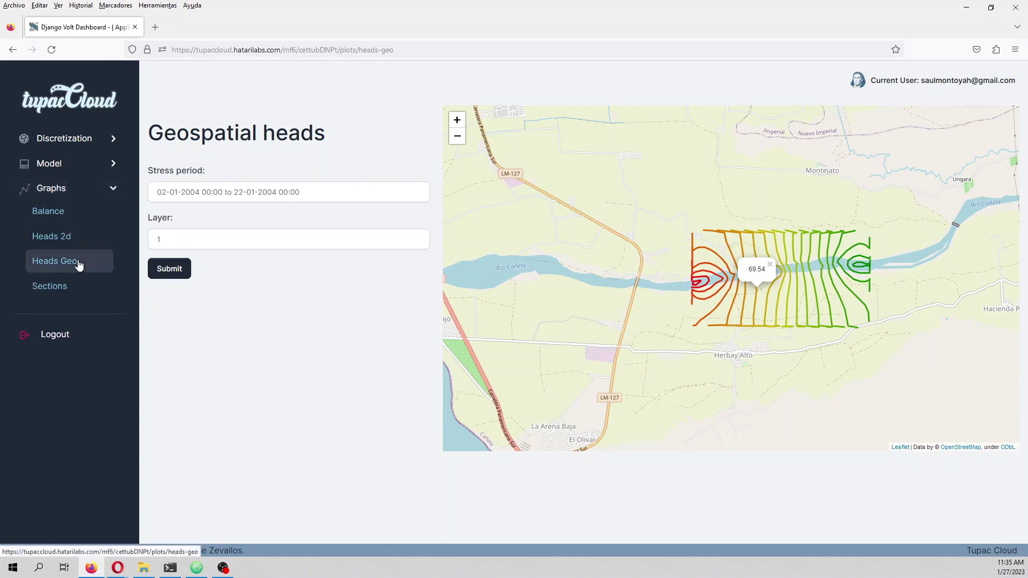
{"action": "left_click", "coordinate": [66, 288]}
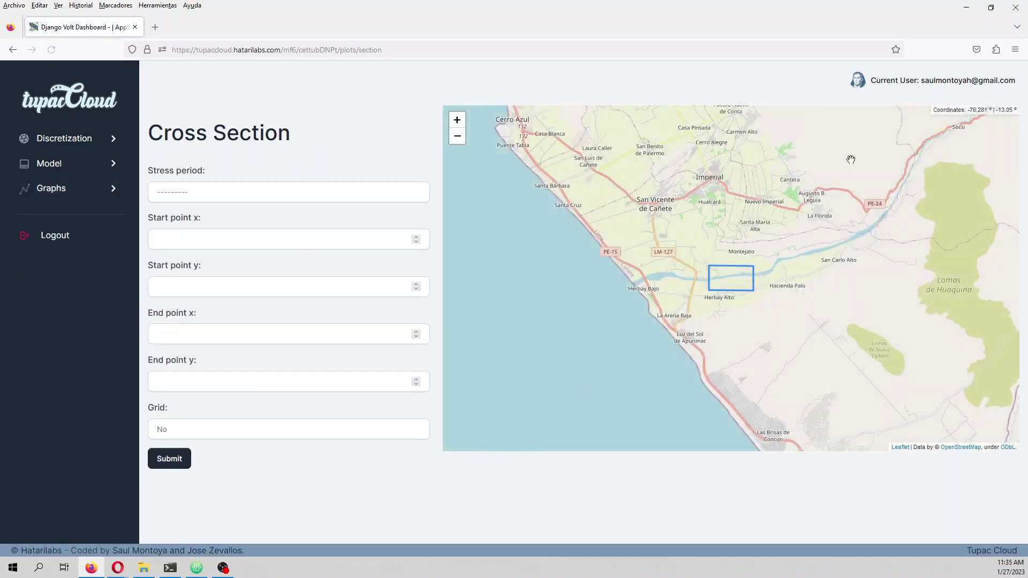
- Plot a 02-01-2004 to 22-01-2004 heads cross section from north to south of the river, grid on
{"action": "scroll", "coordinate": [710, 286], "scroll_direction": "up", "scroll_amount": 2}
{"action": "left_click", "coordinate": [270, 194]}
{"action": "left_click", "coordinate": [232, 237]}
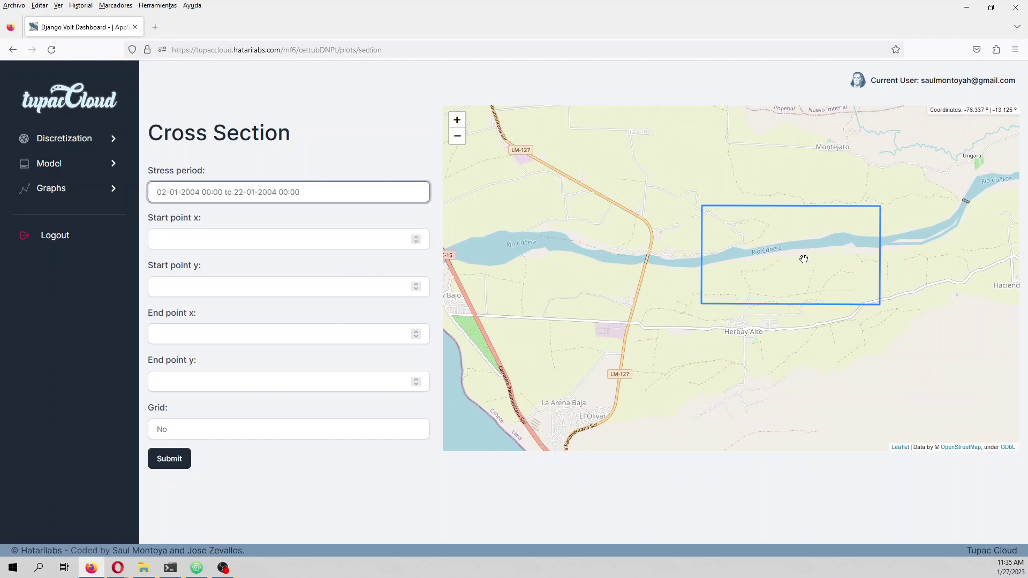
{"action": "left_click", "coordinate": [796, 224]}
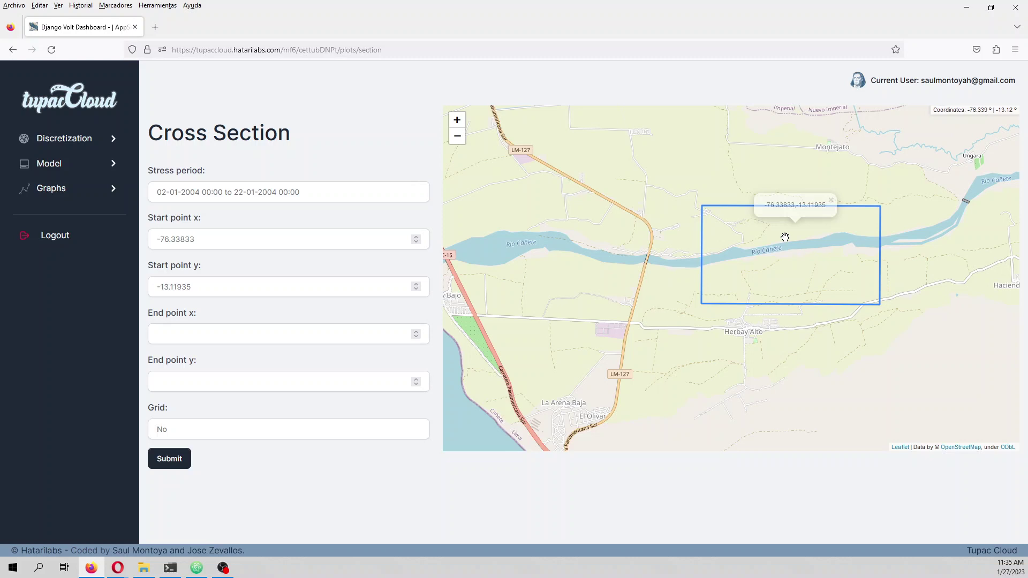
{"action": "left_click", "coordinate": [773, 276]}
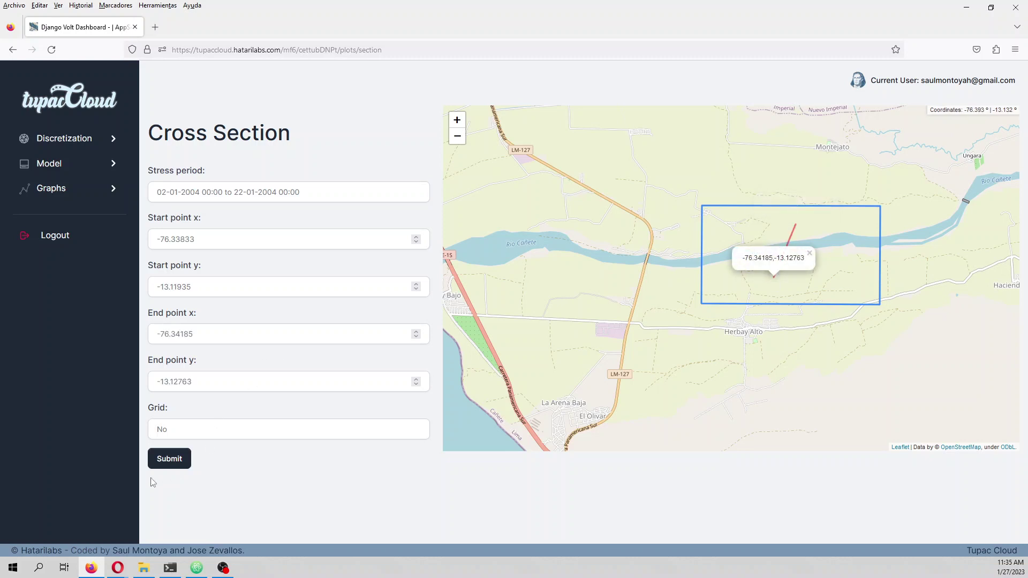
{"action": "left_click", "coordinate": [187, 435]}
{"action": "left_click", "coordinate": [178, 451]}
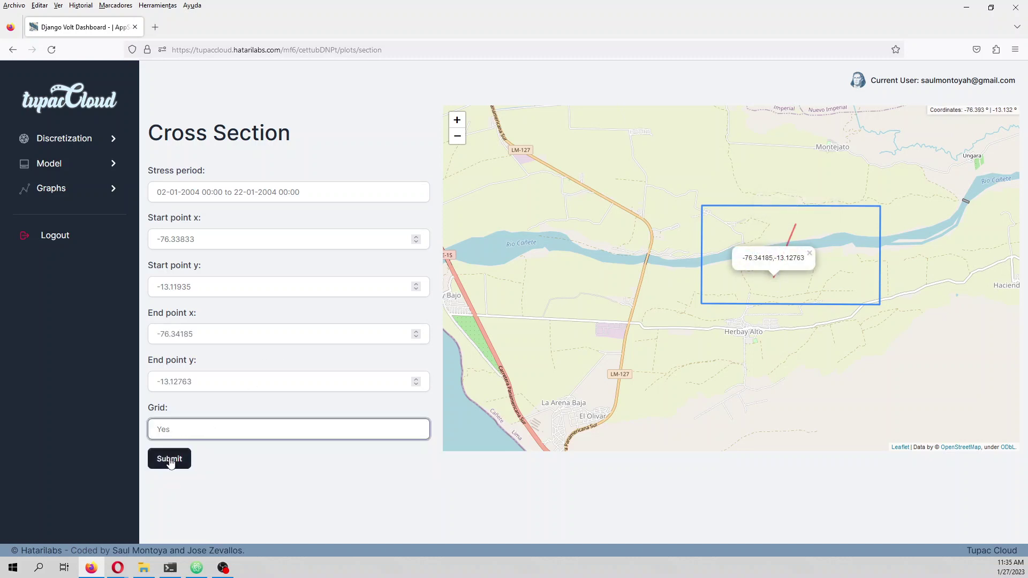
{"action": "left_click", "coordinate": [170, 460]}
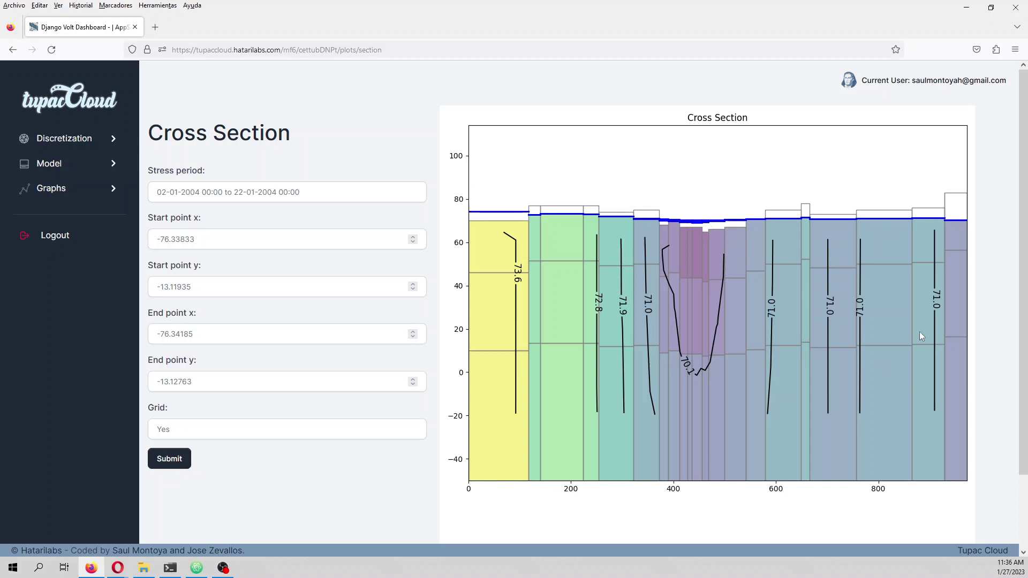
{"action": "scroll", "coordinate": [953, 406], "scroll_direction": "down", "scroll_amount": 3}
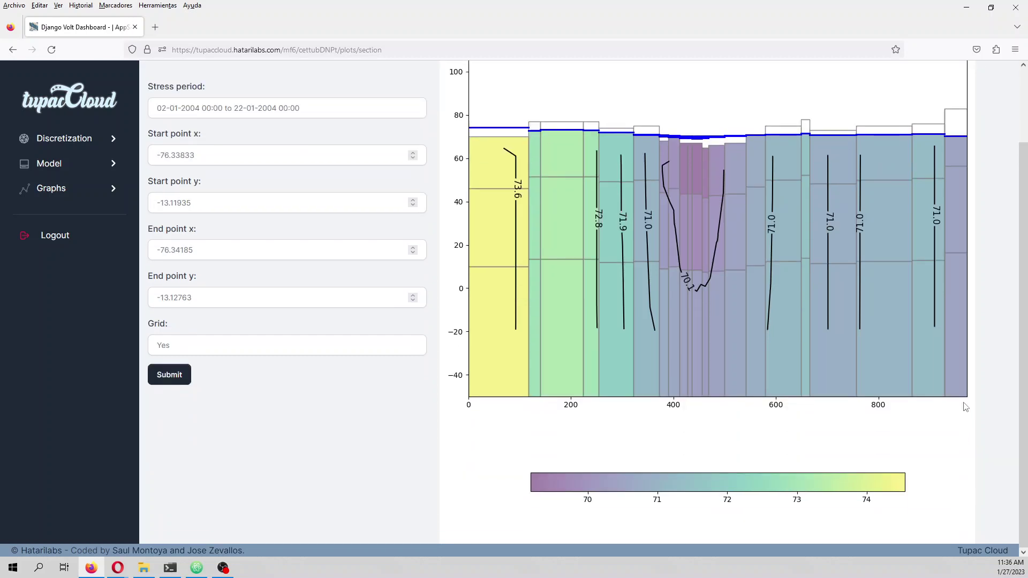
{"action": "scroll", "coordinate": [900, 457], "scroll_direction": "up", "scroll_amount": 3}
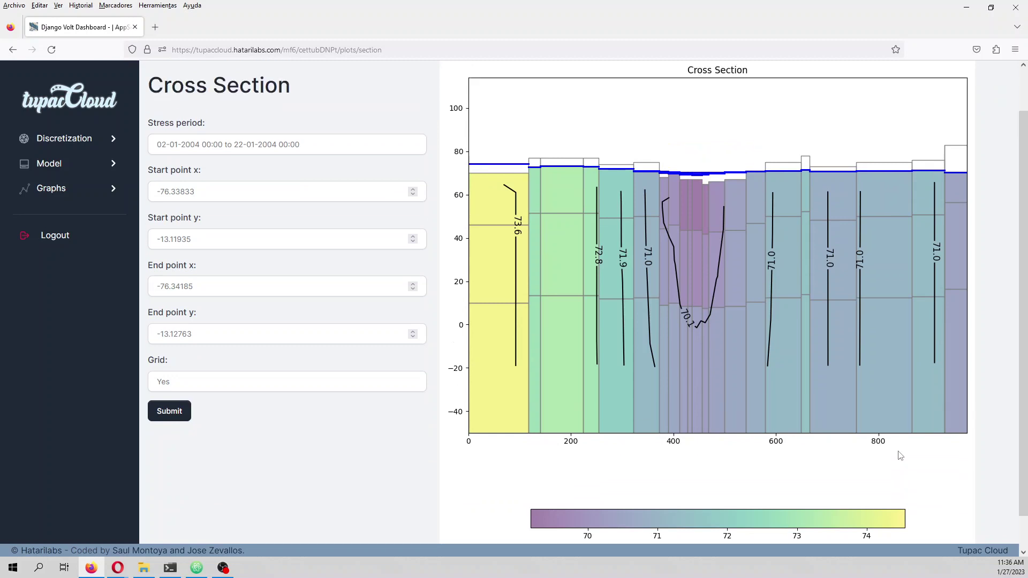